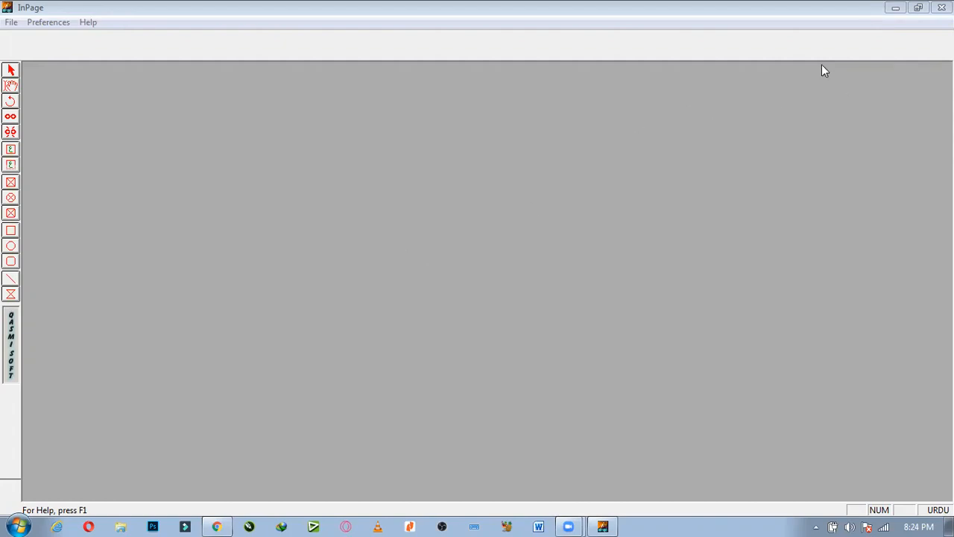
Create a new one-page A4 portrait document with right-to-left direction and an automatic text box.
{"action": "left_click", "coordinate": [13, 25]}
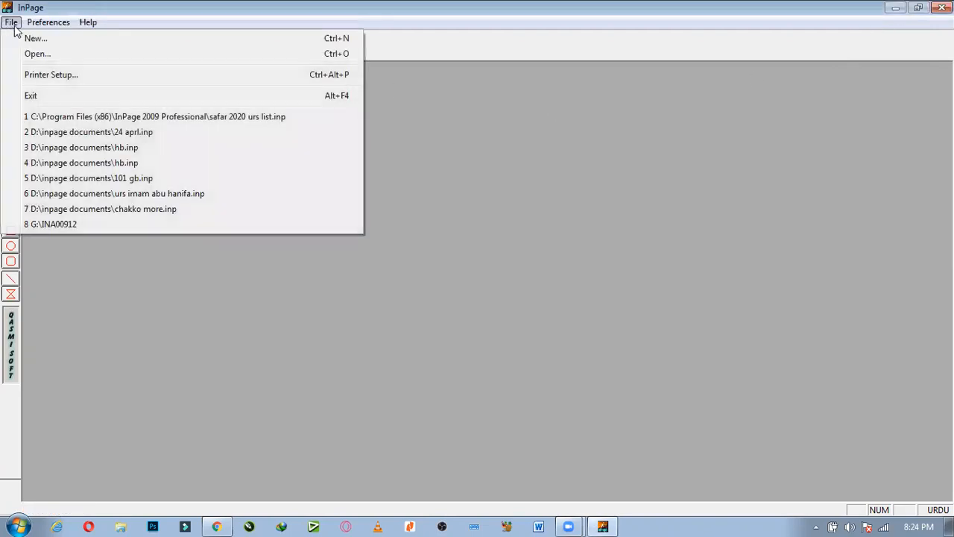
{"action": "left_click", "coordinate": [55, 40]}
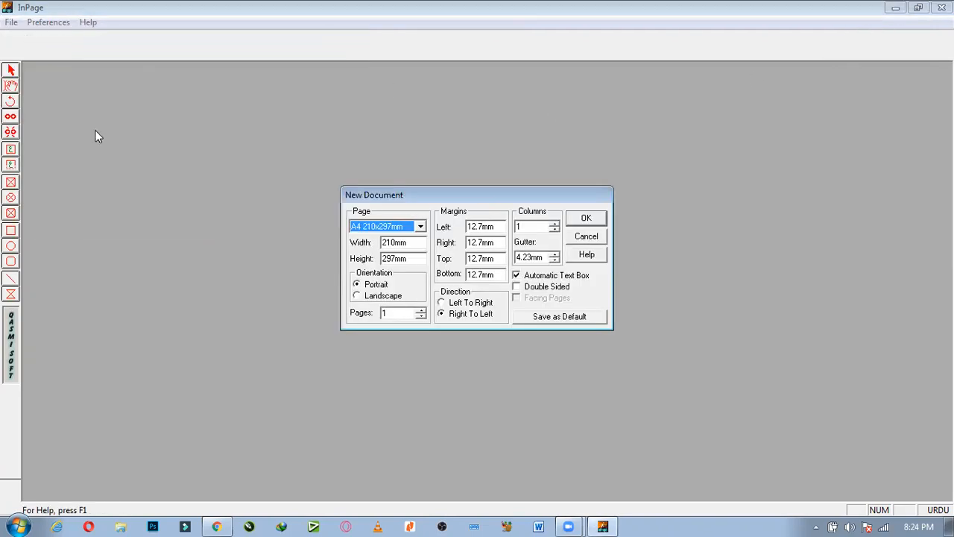
{"action": "left_click", "coordinate": [587, 219]}
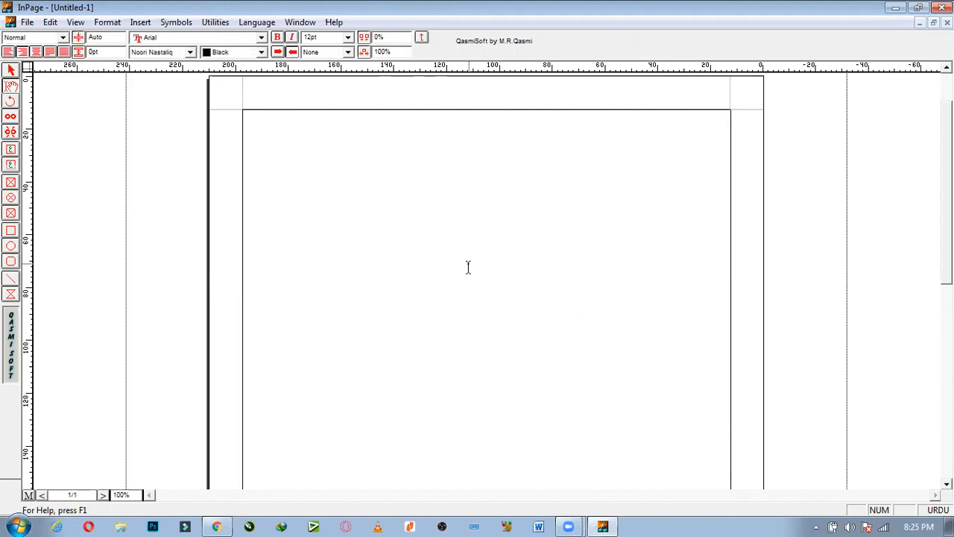
Write the Urdu line "تمام امت مسلمہ کو عید میلاد النبی ﷺ مبارک ہو۔" at the start of the page.
{"action": "key", "text": "F7"}
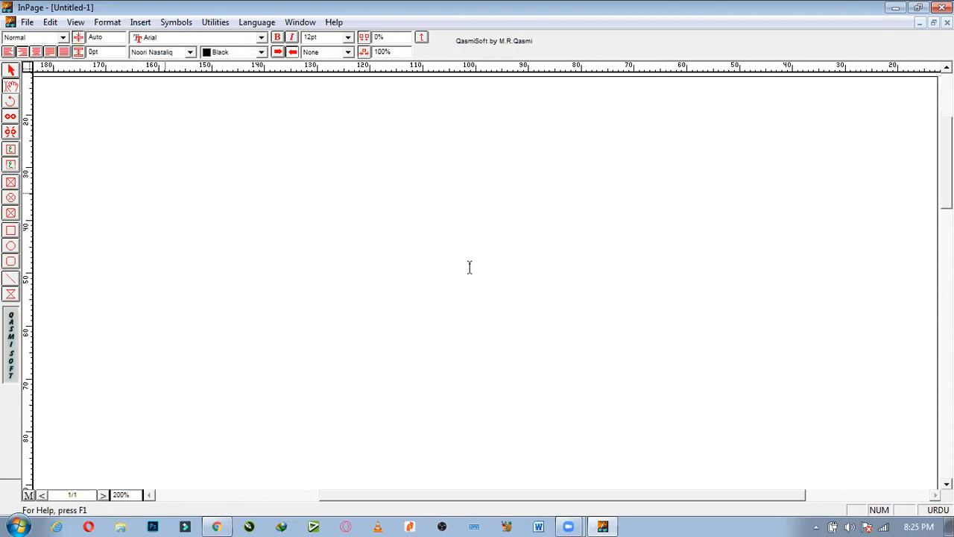
{"action": "type", "text": "تمام"}
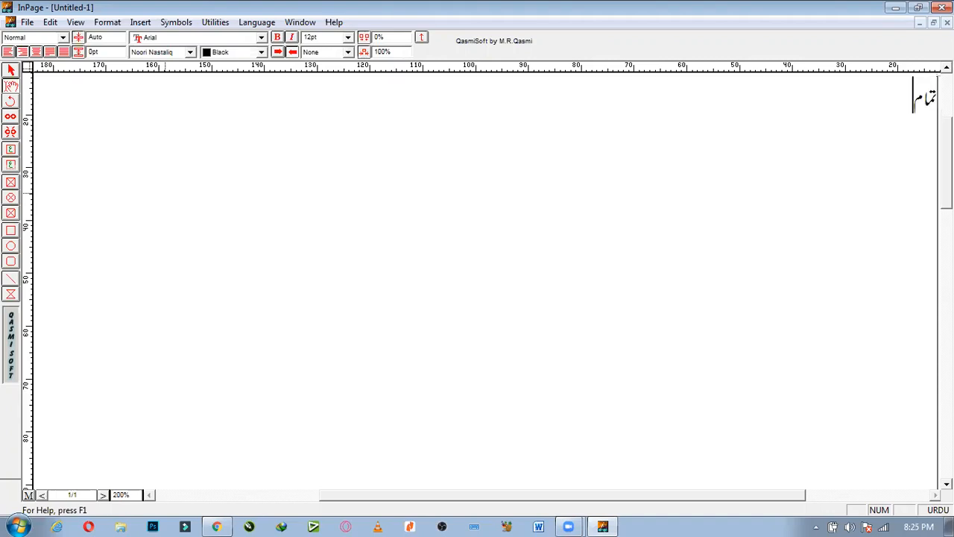
{"action": "type", "text": " امت مسلمہ کو عی"}
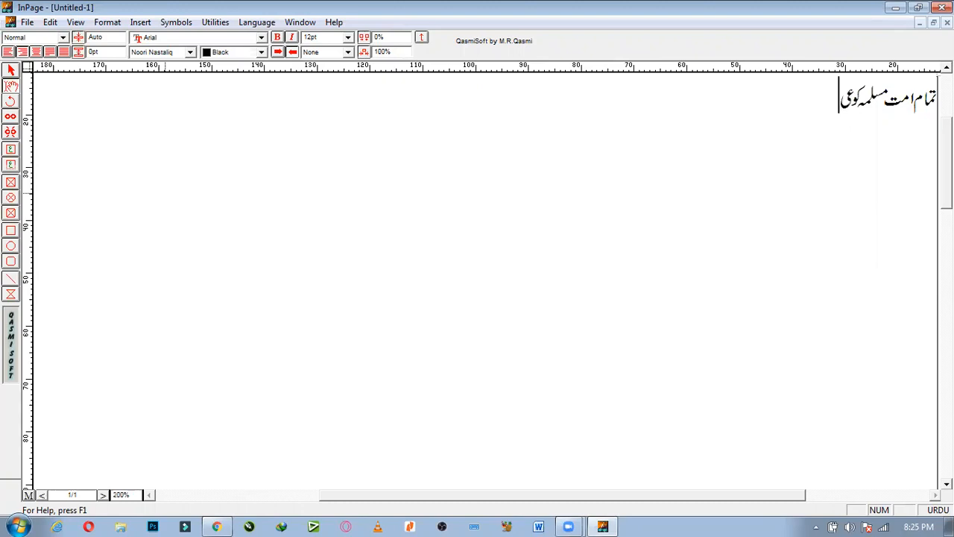
{"action": "type", "text": "د میلاد النبی"}
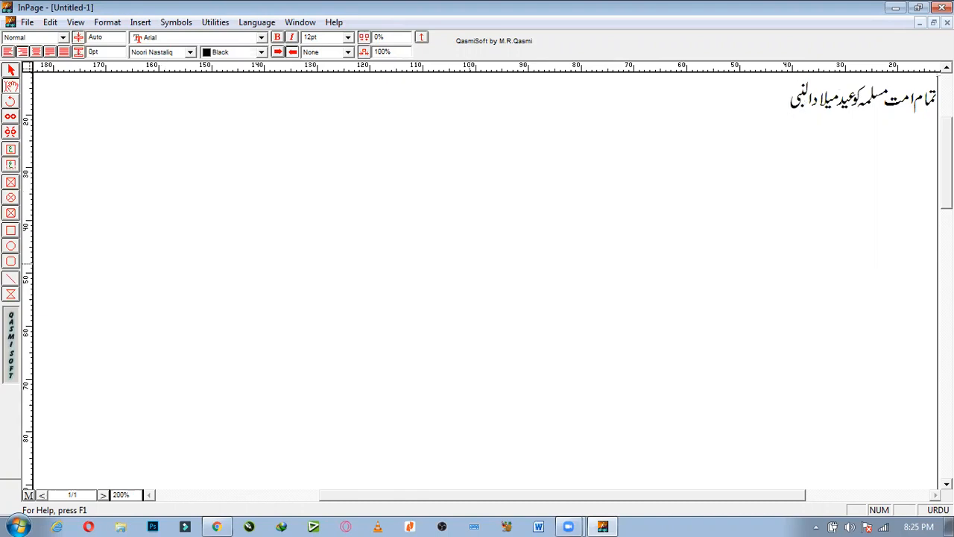
{"action": "type", "text": "ﷺ مبارک ہو"}
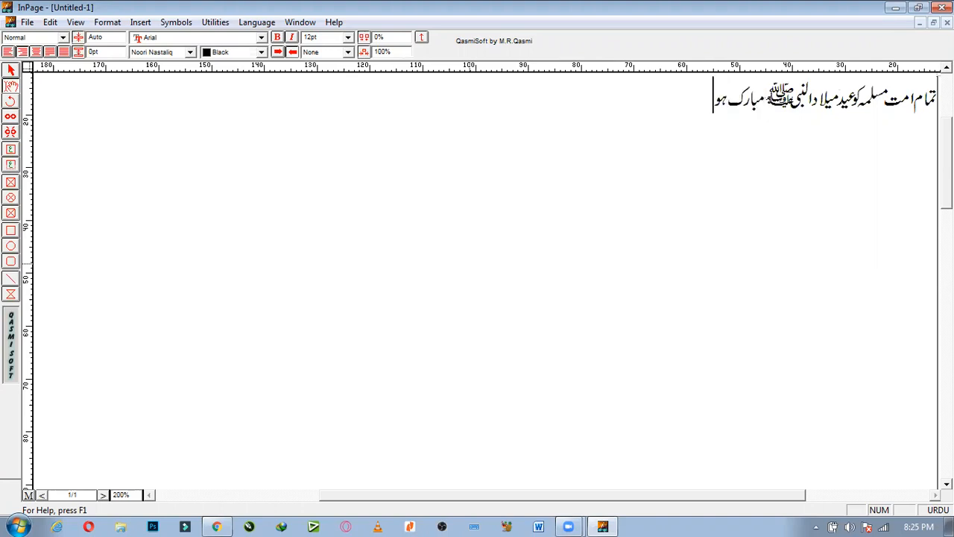
{"action": "type", "text": "۔"}
Examine the Phonetic keyboard layout through the keyboard preferences, keeping Phonetic as the selected keyboard.
{"action": "left_click", "coordinate": [49, 22]}
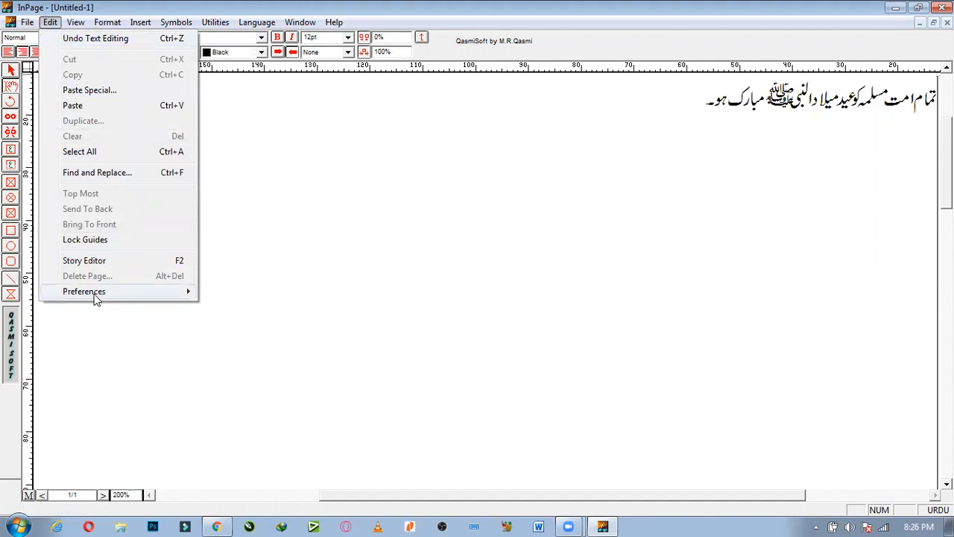
{"action": "mouse_move", "coordinate": [156, 295]}
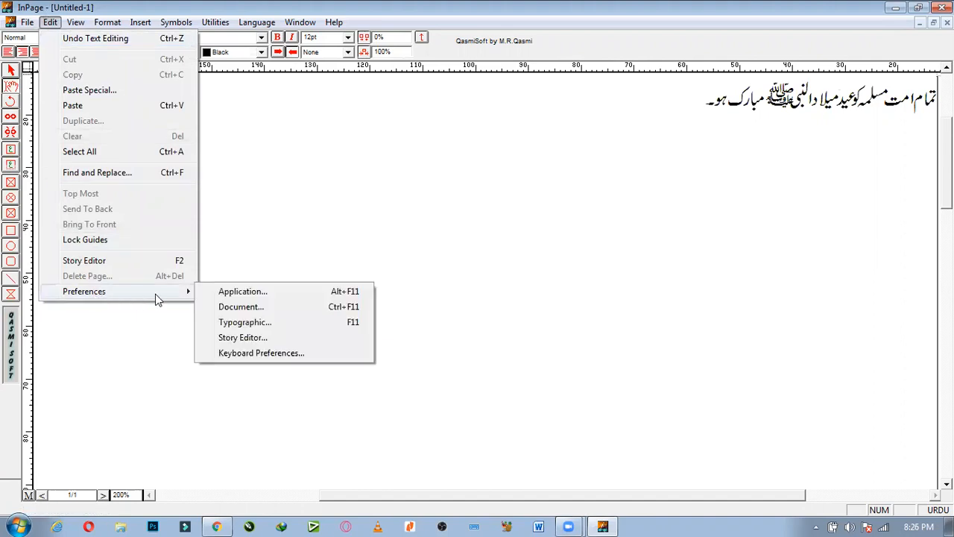
{"action": "left_click", "coordinate": [254, 354]}
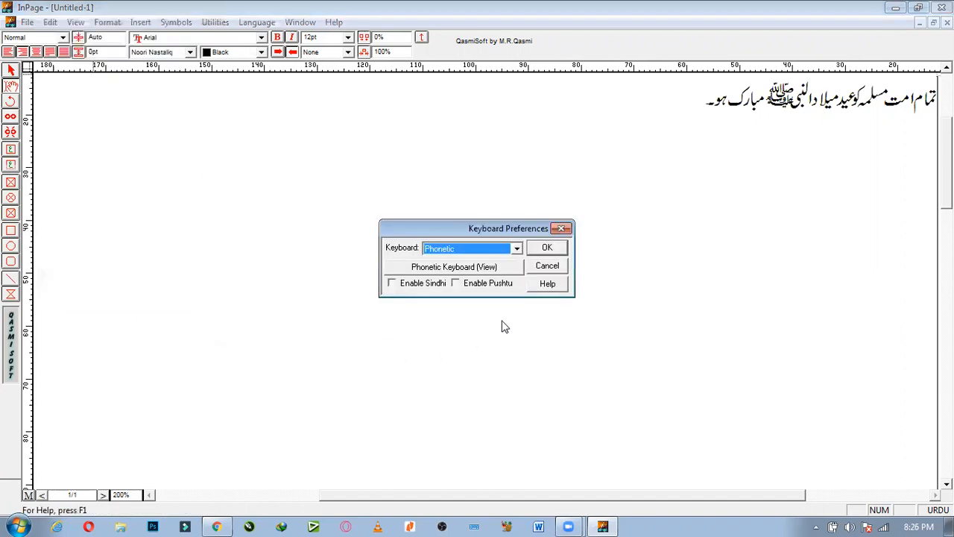
{"action": "left_click", "coordinate": [470, 274]}
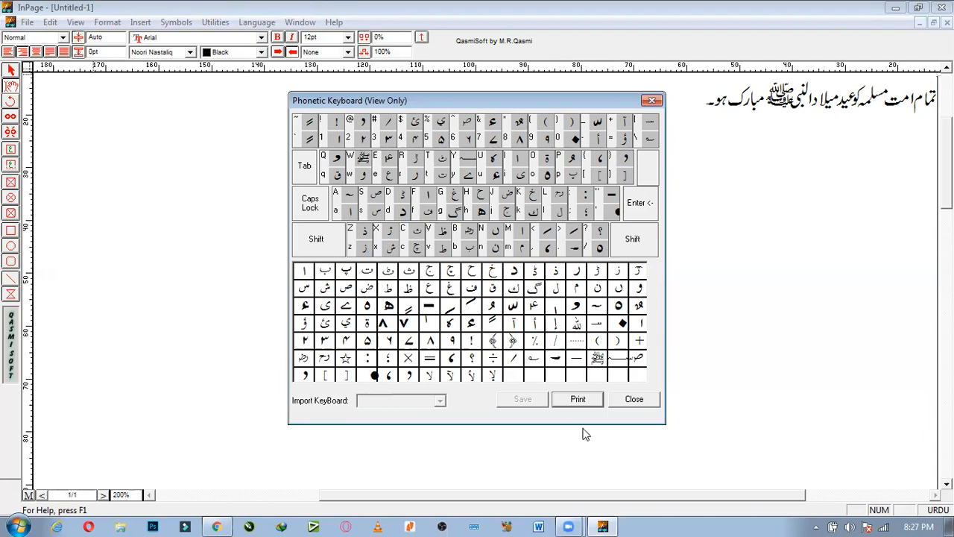
{"action": "left_click", "coordinate": [633, 400]}
{"action": "left_click", "coordinate": [558, 250]}
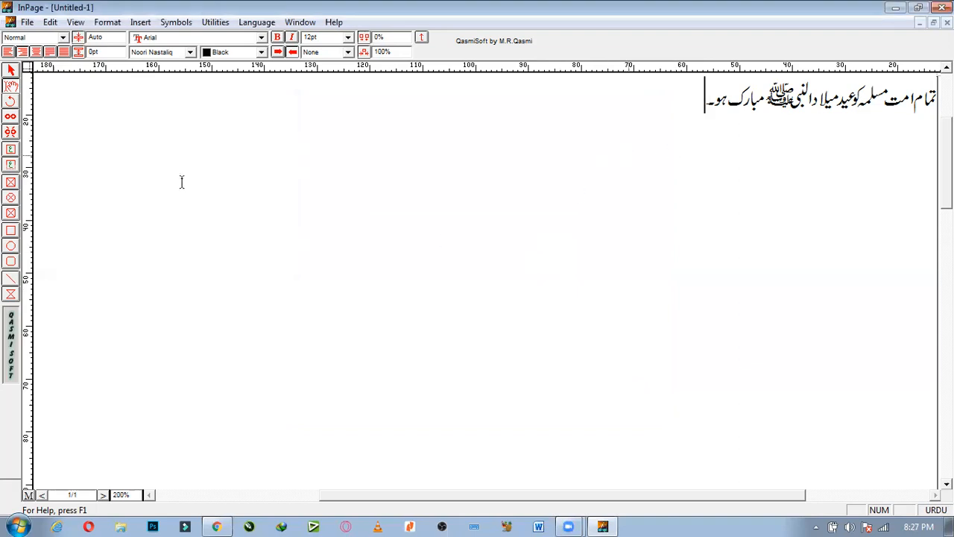
Copy the text box containing the Urdu sentence as an object.
{"action": "left_click", "coordinate": [11, 70]}
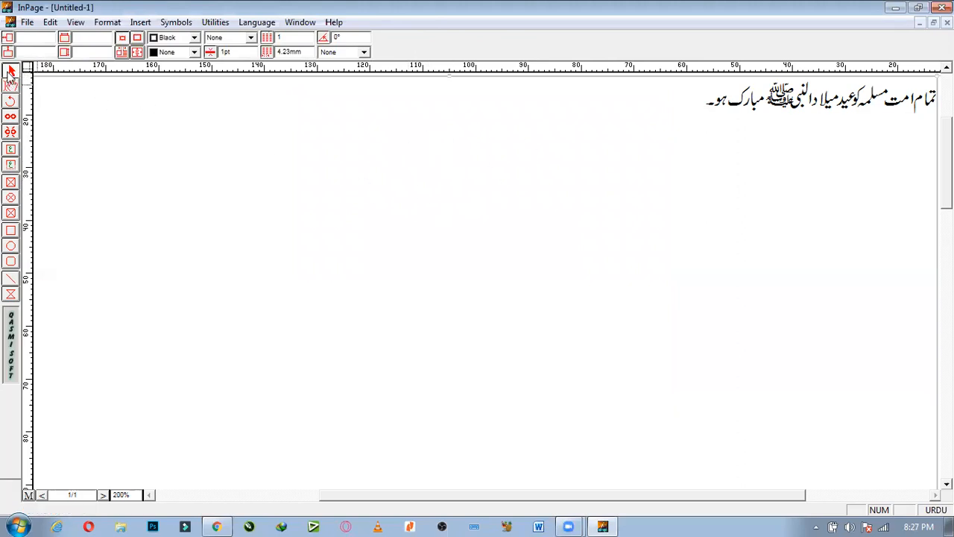
{"action": "right_click", "coordinate": [379, 145]}
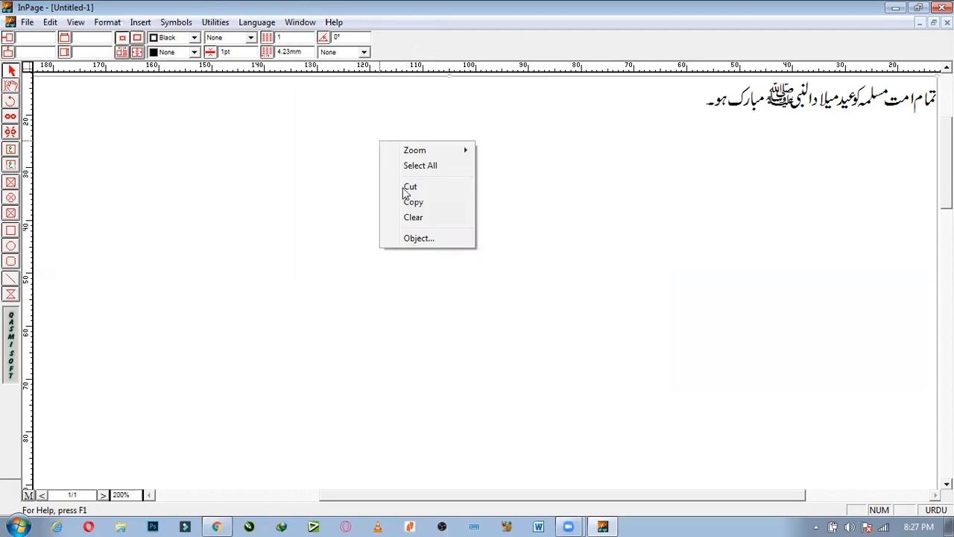
{"action": "left_click", "coordinate": [410, 201]}
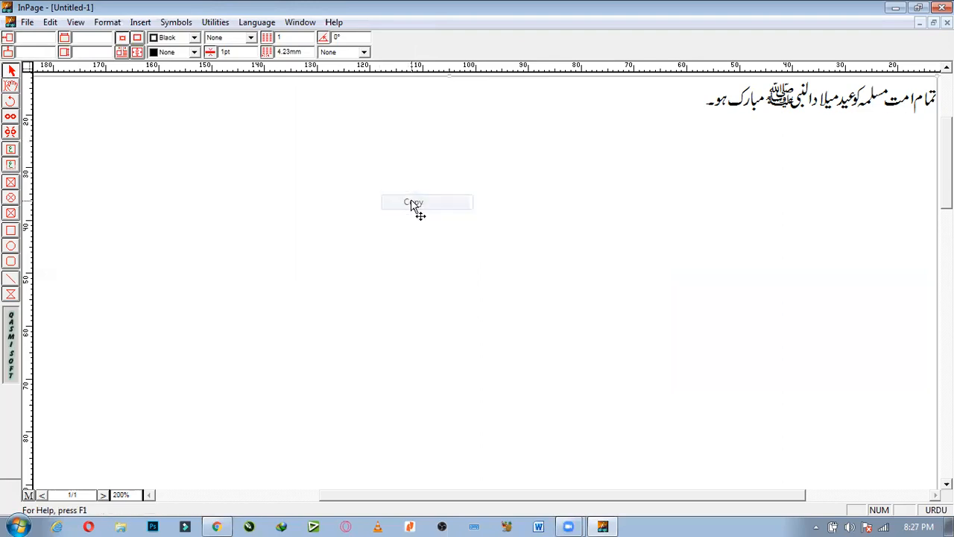
Switch to CorelDRAW and paste the copied Urdu text into a new blank Letter-size document.
{"action": "left_click", "coordinate": [894, 9]}
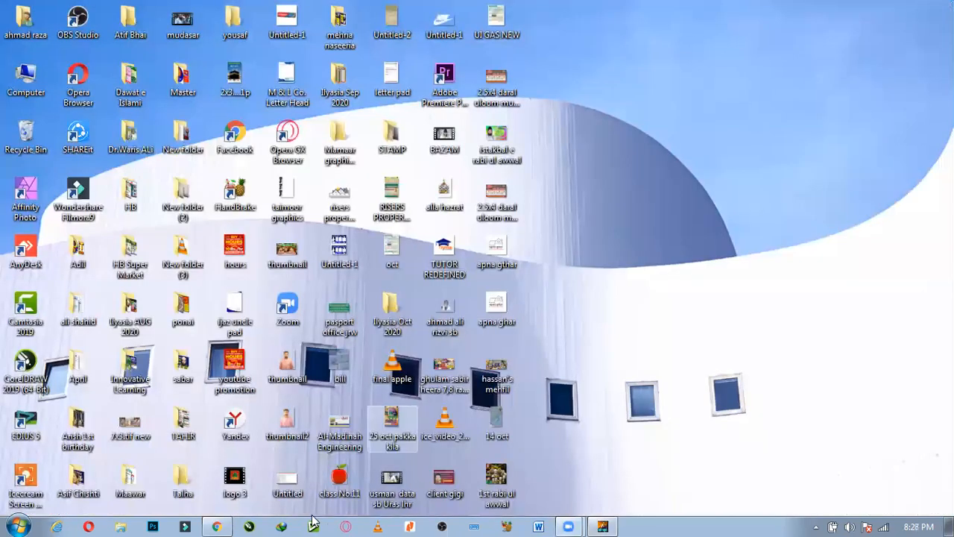
{"action": "left_click", "coordinate": [251, 526]}
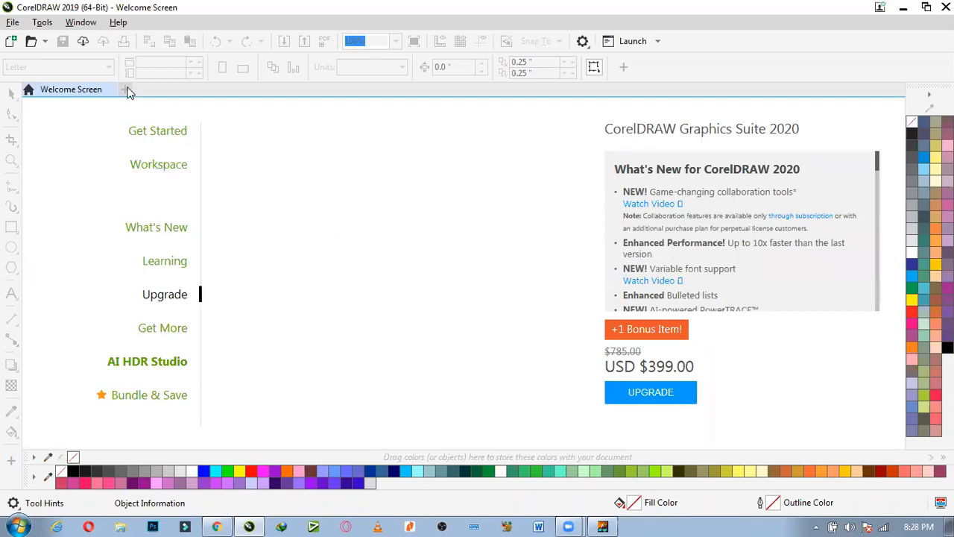
{"action": "key", "text": "ctrl+n"}
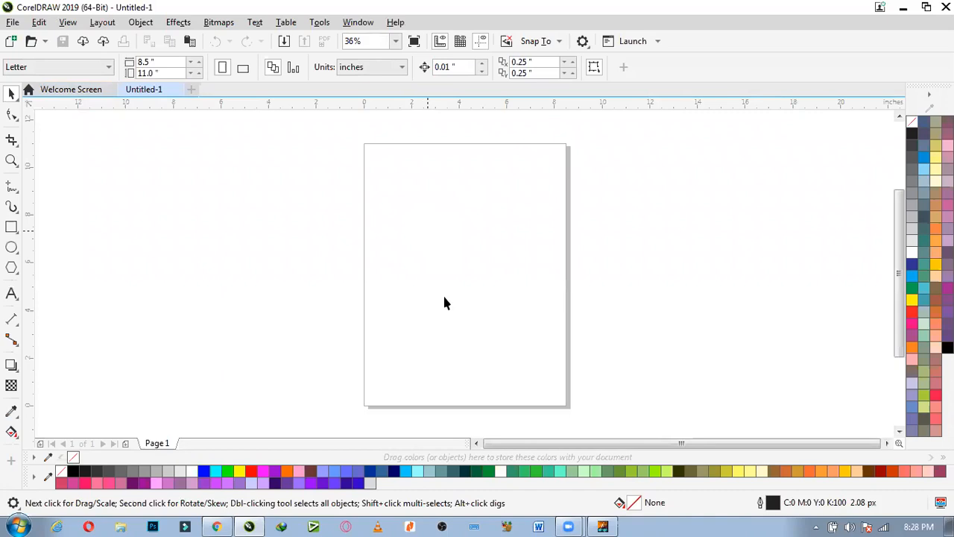
{"action": "scroll", "coordinate": [289, 254], "scroll_direction": "down", "scroll_amount": 2}
{"action": "scroll", "coordinate": [334, 251], "scroll_direction": "up", "scroll_amount": 2}
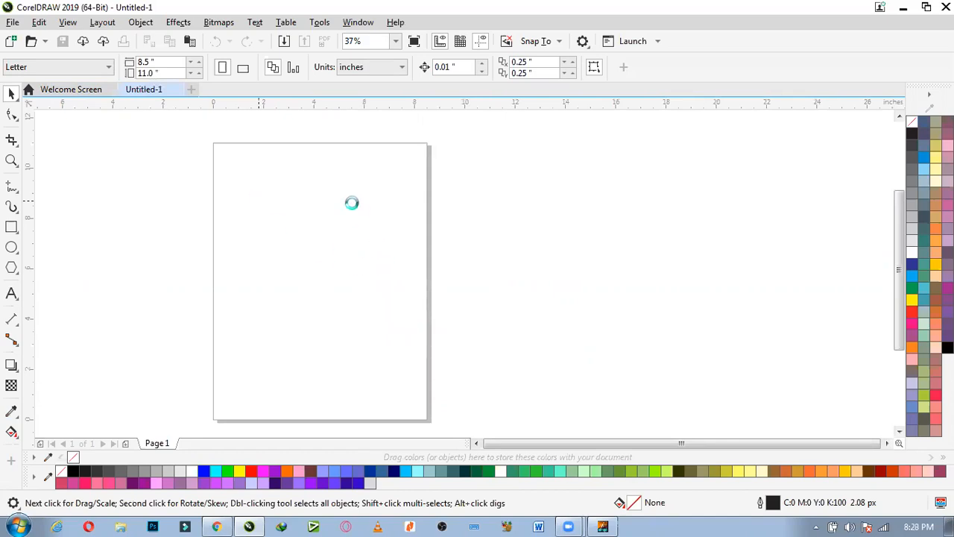
{"action": "scroll", "coordinate": [370, 276], "scroll_direction": "down", "scroll_amount": 1}
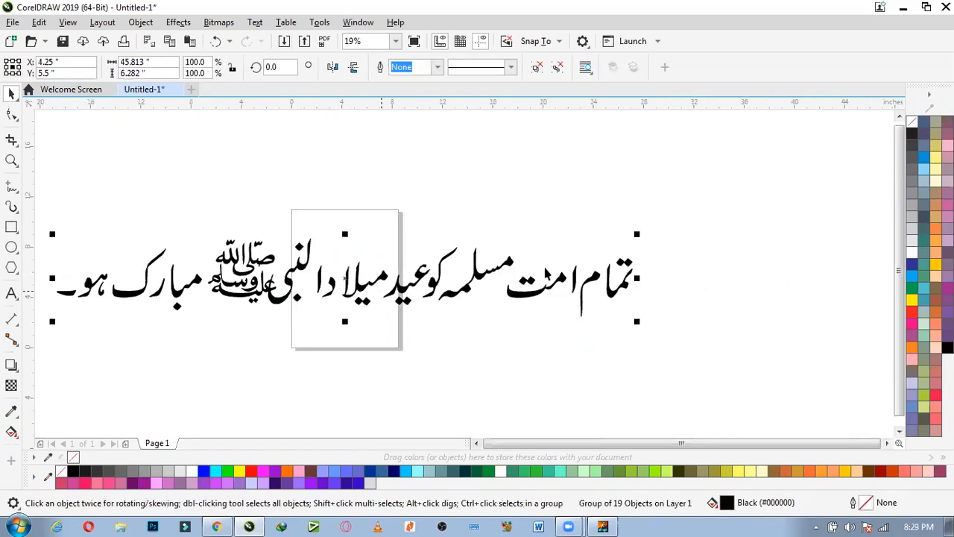
Scale the pasted Urdu text down to 17%, about 7.8 inches wide, so it fits the page width.
{"action": "left_click_drag", "start_coordinate": [636, 231], "coordinate": [398, 215]}
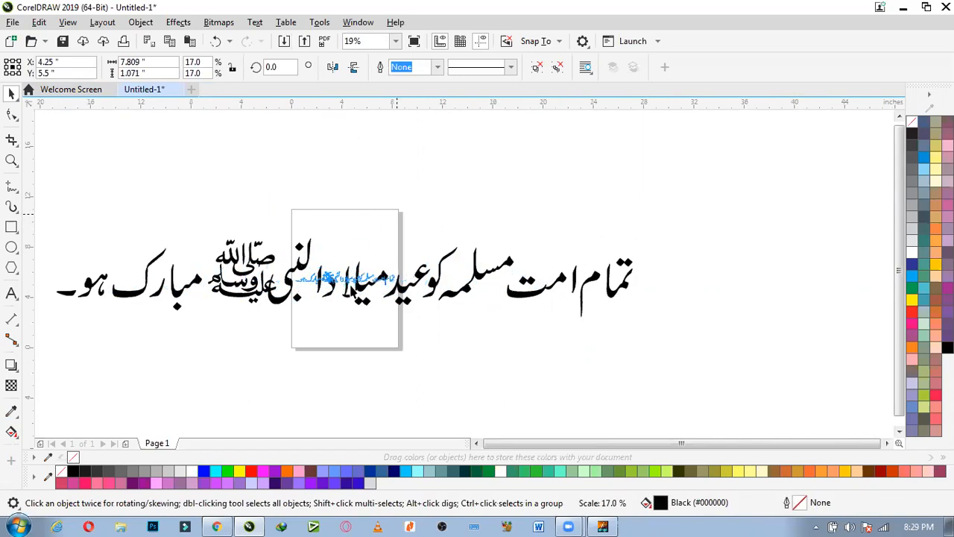
{"action": "scroll", "coordinate": [357, 279], "scroll_direction": "up", "scroll_amount": 2}
{"action": "scroll", "coordinate": [253, 263], "scroll_direction": "up", "scroll_amount": 1}
{"action": "scroll", "coordinate": [254, 264], "scroll_direction": "down", "scroll_amount": 1}
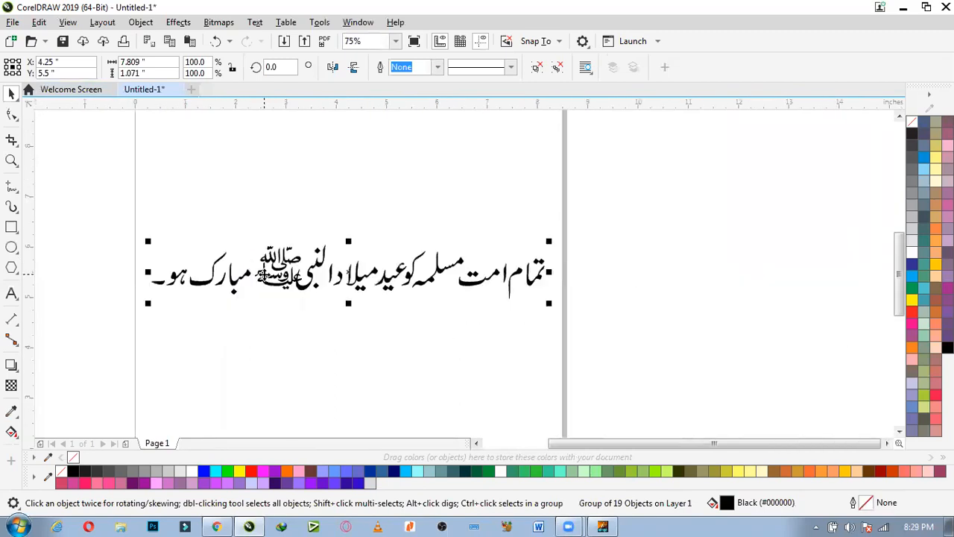
{"action": "scroll", "coordinate": [272, 283], "scroll_direction": "up", "scroll_amount": 1}
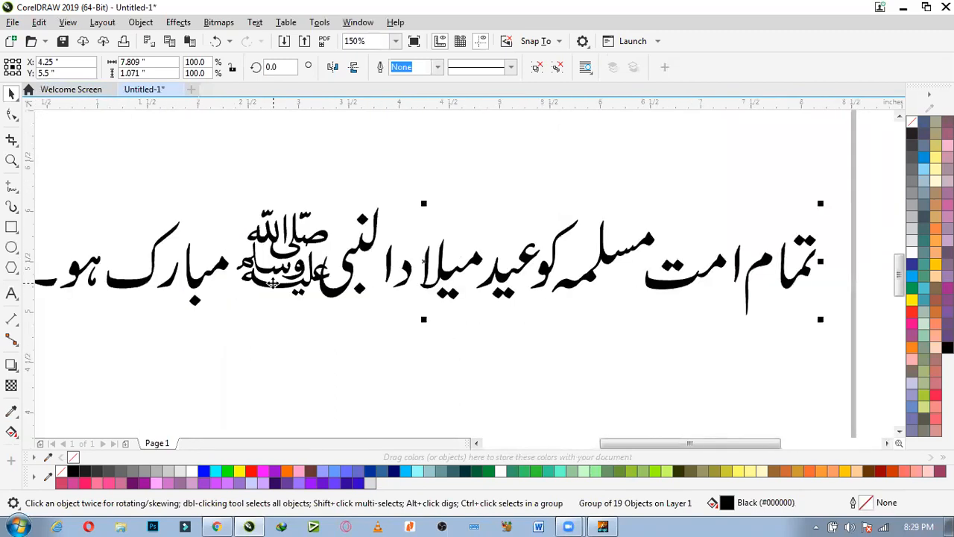
{"action": "scroll", "coordinate": [395, 318], "scroll_direction": "down", "scroll_amount": 1}
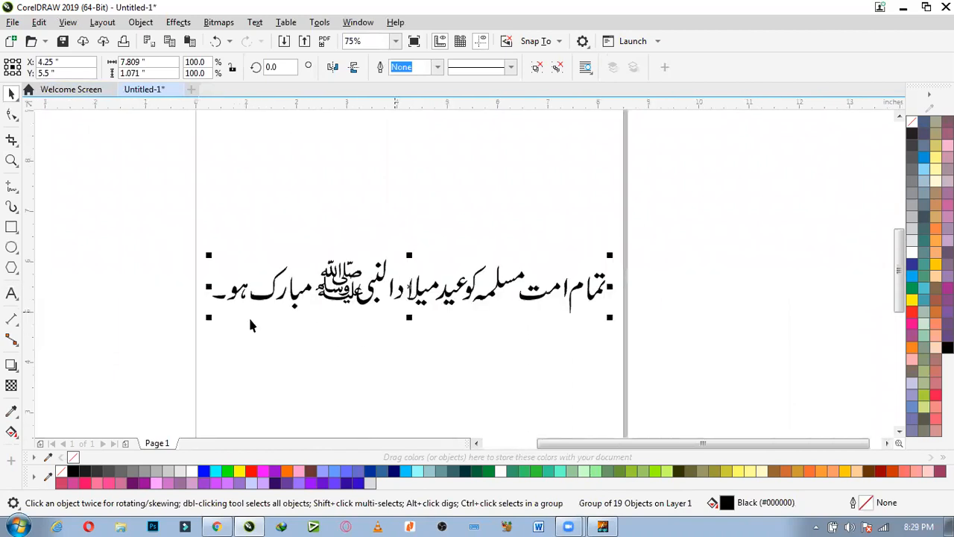
{"action": "scroll", "coordinate": [289, 290], "scroll_direction": "up", "scroll_amount": 1}
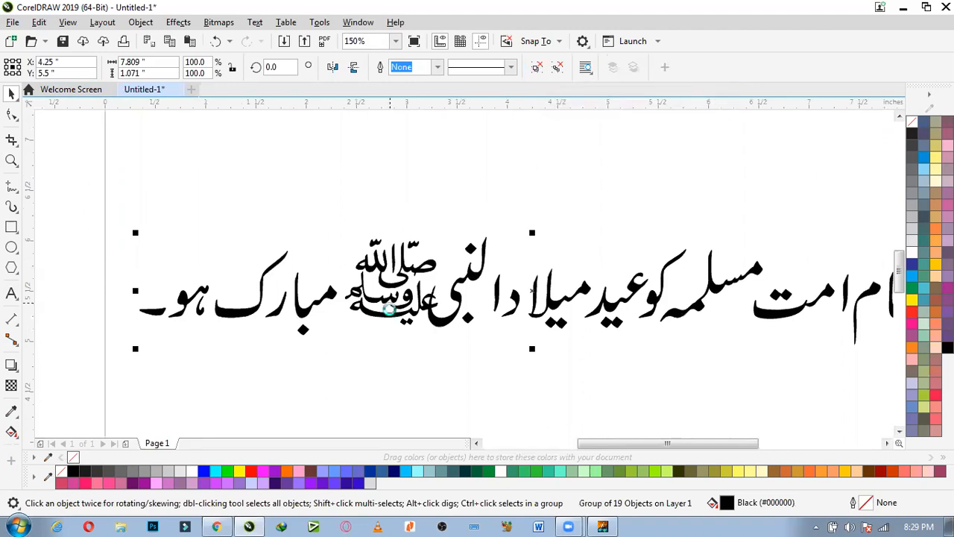
Ungroup the Urdu text and check that its parts separate by selecting "امت" on its own.
{"action": "scroll", "coordinate": [389, 310], "scroll_direction": "down", "scroll_amount": 2}
{"action": "left_click", "coordinate": [536, 68]}
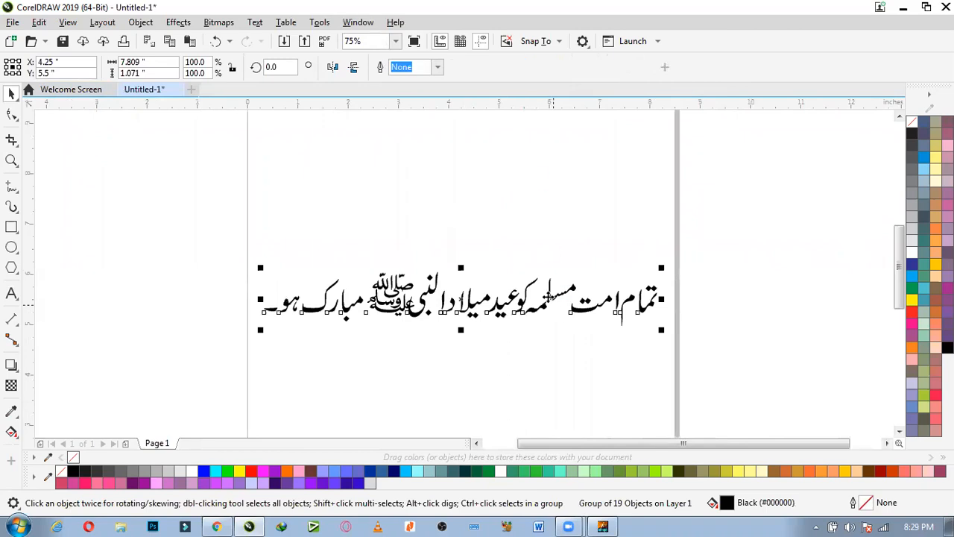
{"action": "left_click", "coordinate": [608, 333]}
{"action": "scroll", "coordinate": [609, 333], "scroll_direction": "up", "scroll_amount": 2}
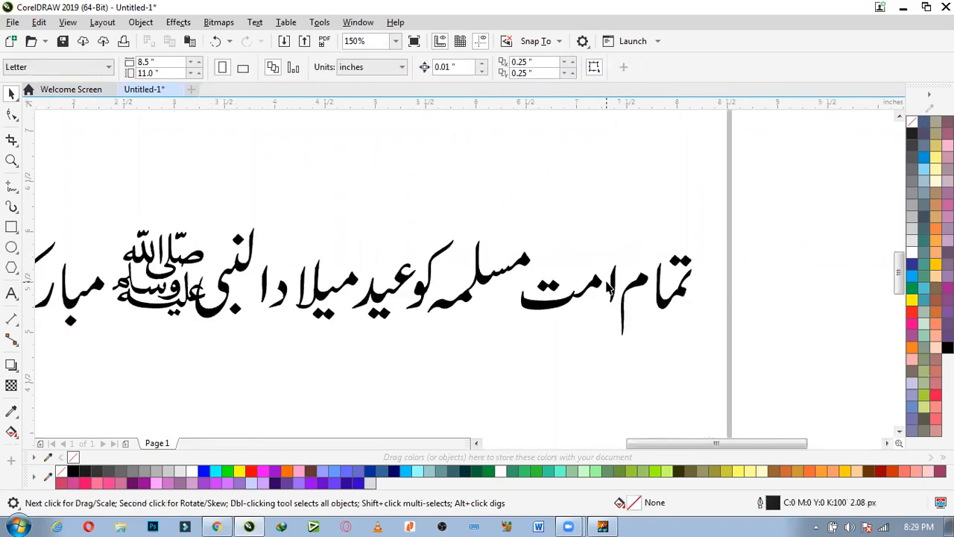
{"action": "left_click", "coordinate": [576, 299]}
{"action": "scroll", "coordinate": [575, 302], "scroll_direction": "down", "scroll_amount": 2}
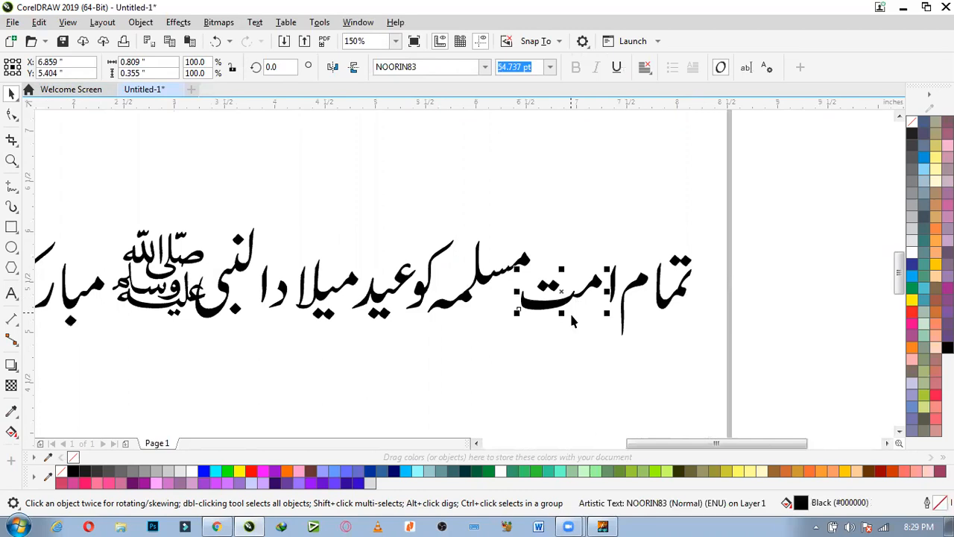
{"action": "left_click", "coordinate": [446, 325]}
{"action": "scroll", "coordinate": [447, 325], "scroll_direction": "up", "scroll_amount": 2}
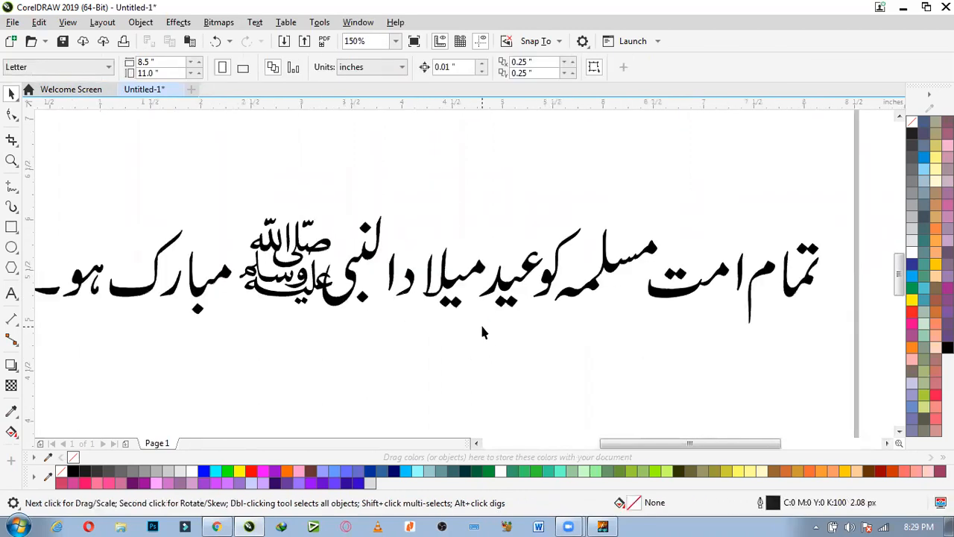
{"action": "scroll", "coordinate": [482, 332], "scroll_direction": "down", "scroll_amount": 2}
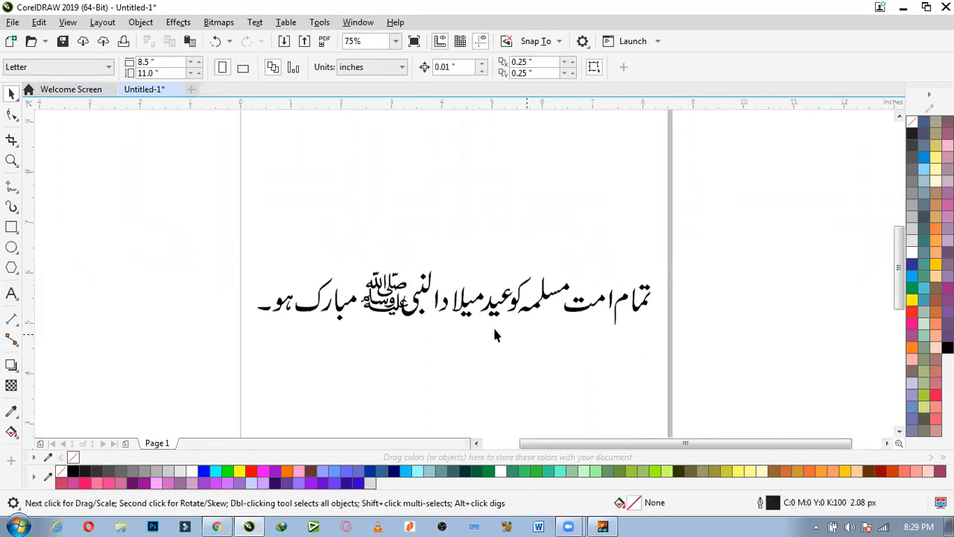
Compare the text with the InPage original, and inspect the separated word "مسلمہ" in CorelDRAW up close.
{"action": "left_click", "coordinate": [603, 525]}
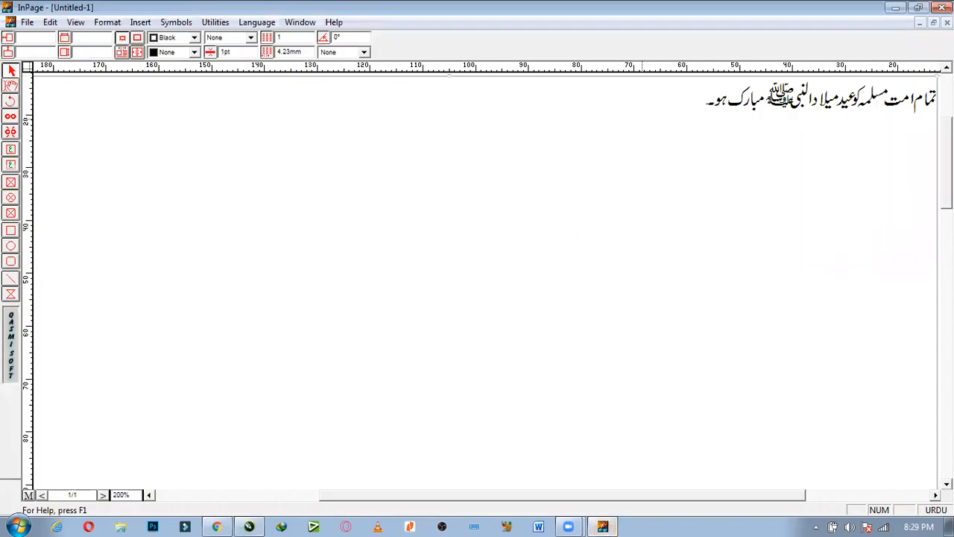
{"action": "left_click", "coordinate": [897, 9]}
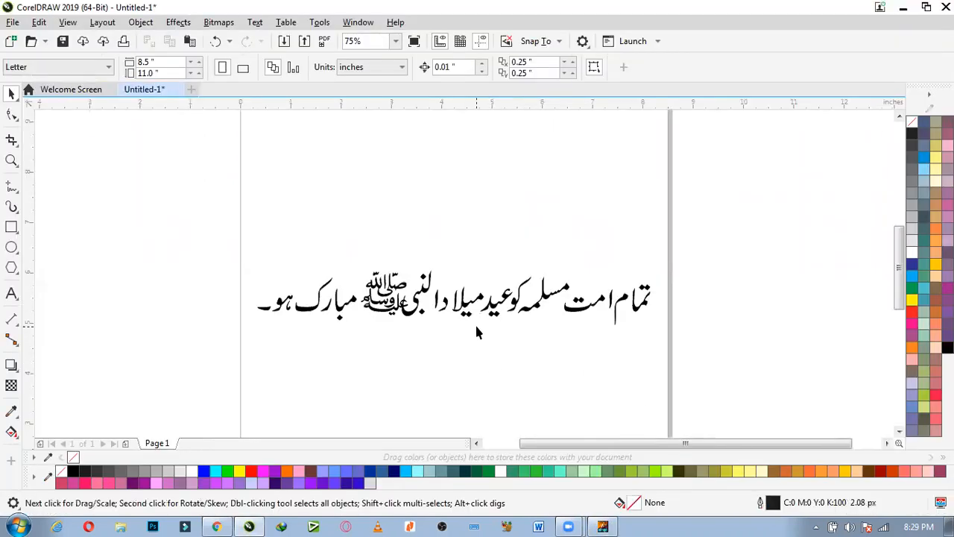
{"action": "scroll", "coordinate": [531, 317], "scroll_direction": "up", "scroll_amount": 4}
{"action": "left_click", "coordinate": [520, 317]}
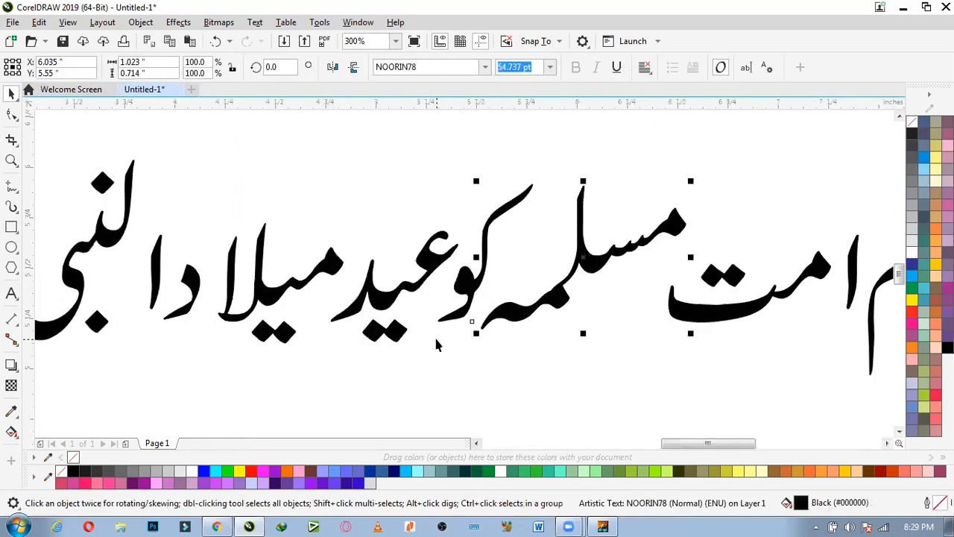
{"action": "scroll", "coordinate": [522, 360], "scroll_direction": "down", "scroll_amount": 2}
{"action": "left_click", "coordinate": [521, 359]}
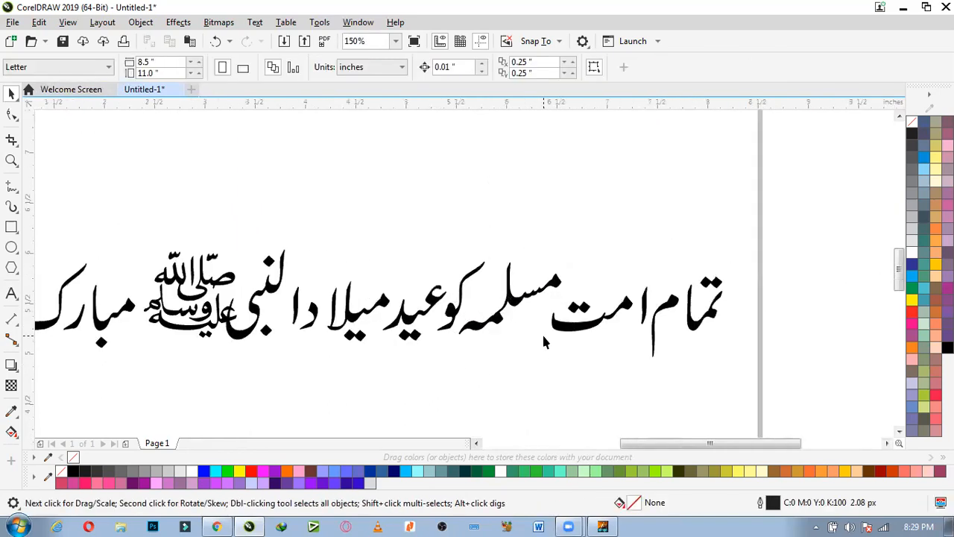
Select all the ungrouped Urdu text objects and convert them to curves.
{"action": "scroll", "coordinate": [542, 333], "scroll_direction": "down", "scroll_amount": 2}
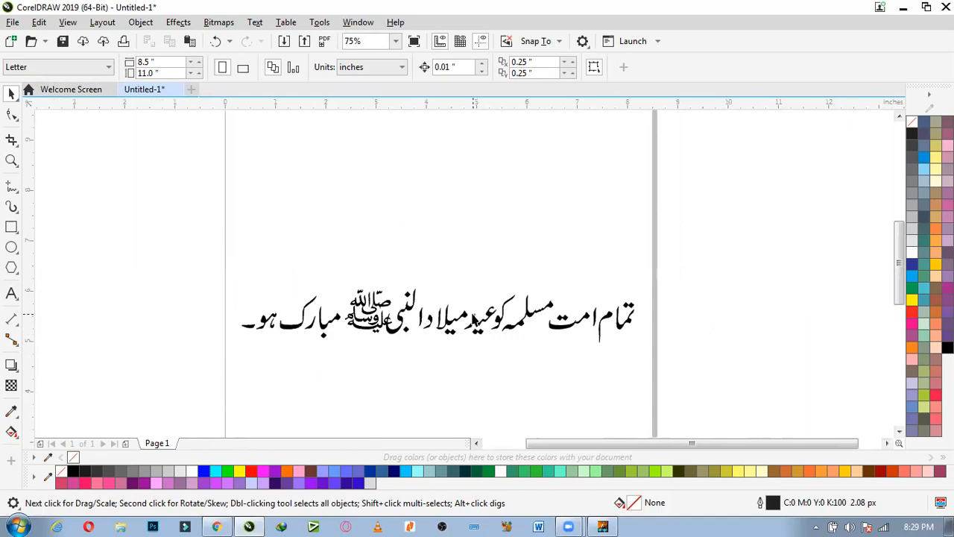
{"action": "scroll", "coordinate": [414, 332], "scroll_direction": "up", "scroll_amount": 2}
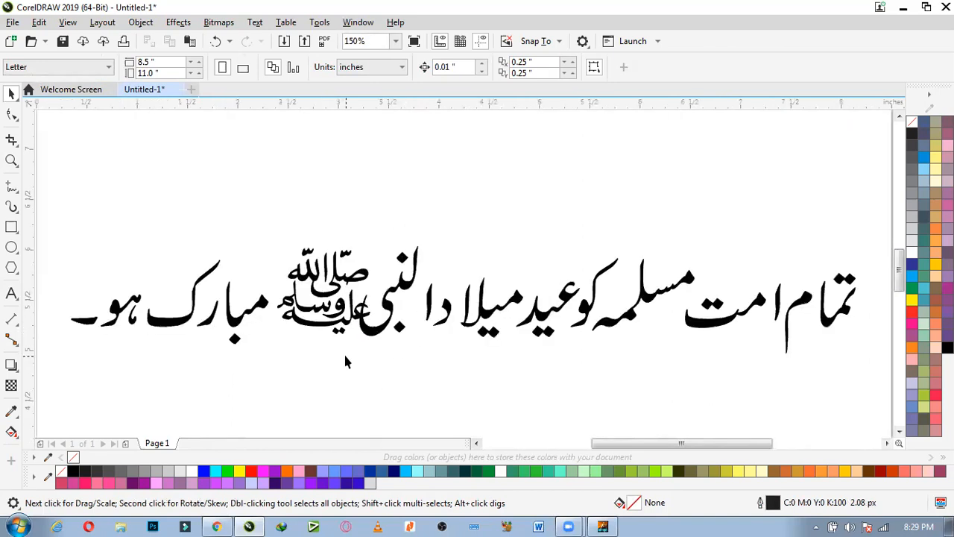
{"action": "scroll", "coordinate": [395, 287], "scroll_direction": "down", "scroll_amount": 2}
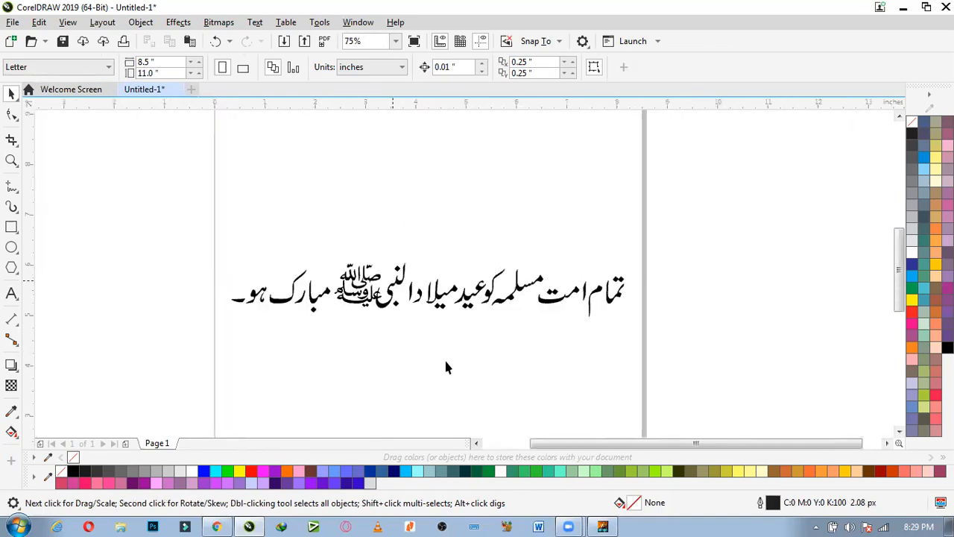
{"action": "scroll", "coordinate": [484, 283], "scroll_direction": "up", "scroll_amount": 2}
{"action": "left_click", "coordinate": [615, 335]}
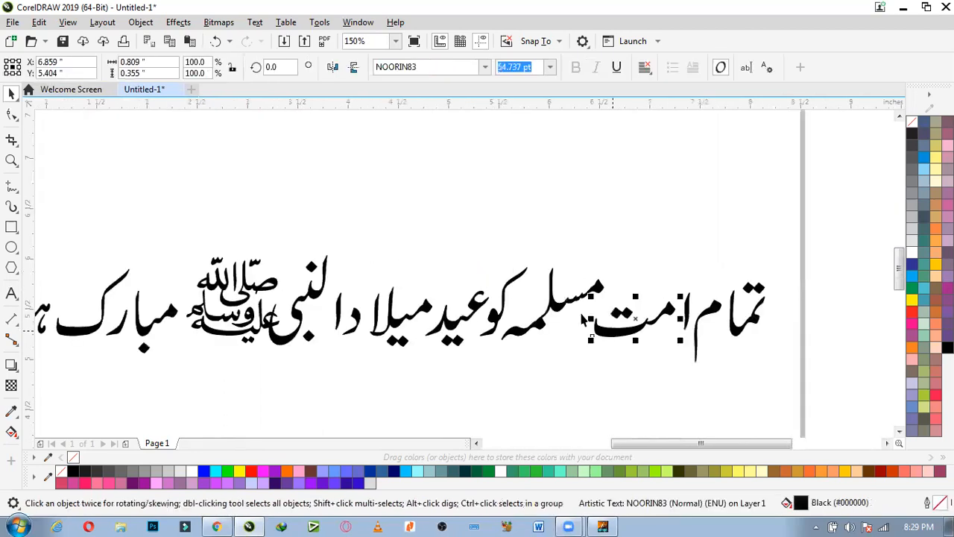
{"action": "scroll", "coordinate": [418, 341], "scroll_direction": "down", "scroll_amount": 2}
{"action": "key", "text": "ctrl+k"}
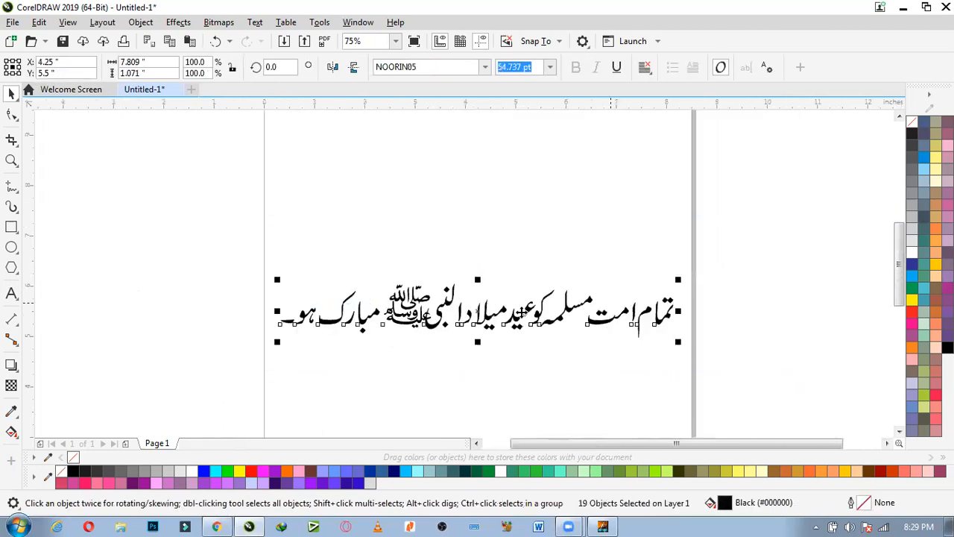
{"action": "right_click", "coordinate": [558, 317]}
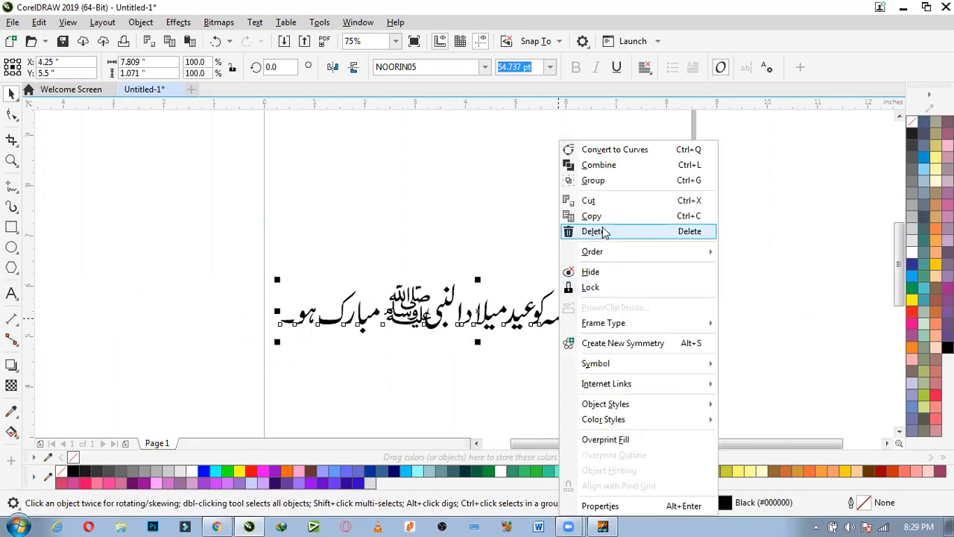
{"action": "left_click", "coordinate": [696, 152]}
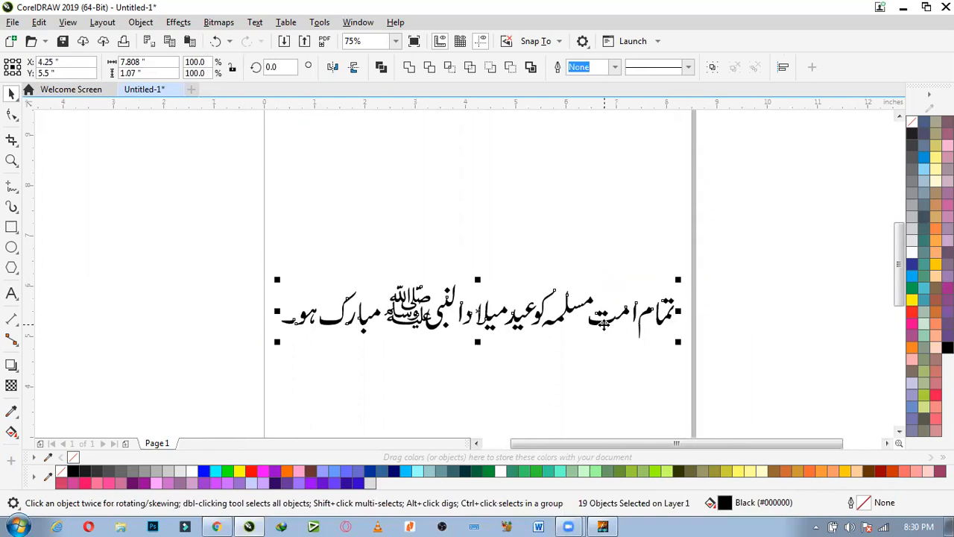
Examine the nodes of the converted word "امت" with the Shape tool, leaving its outline unedited.
{"action": "left_click", "coordinate": [596, 329]}
{"action": "scroll", "coordinate": [600, 324], "scroll_direction": "up", "scroll_amount": 2}
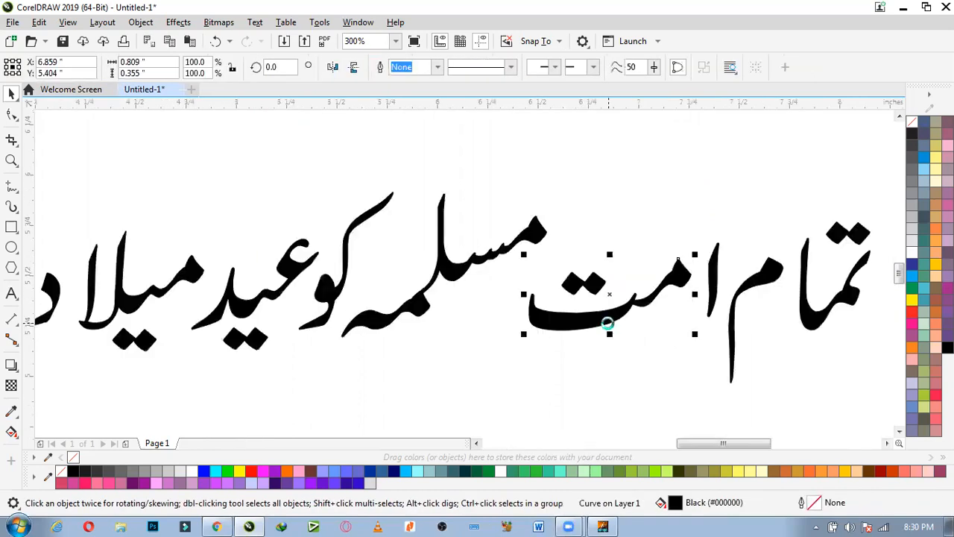
{"action": "scroll", "coordinate": [607, 322], "scroll_direction": "up", "scroll_amount": 1}
{"action": "left_click", "coordinate": [594, 315]}
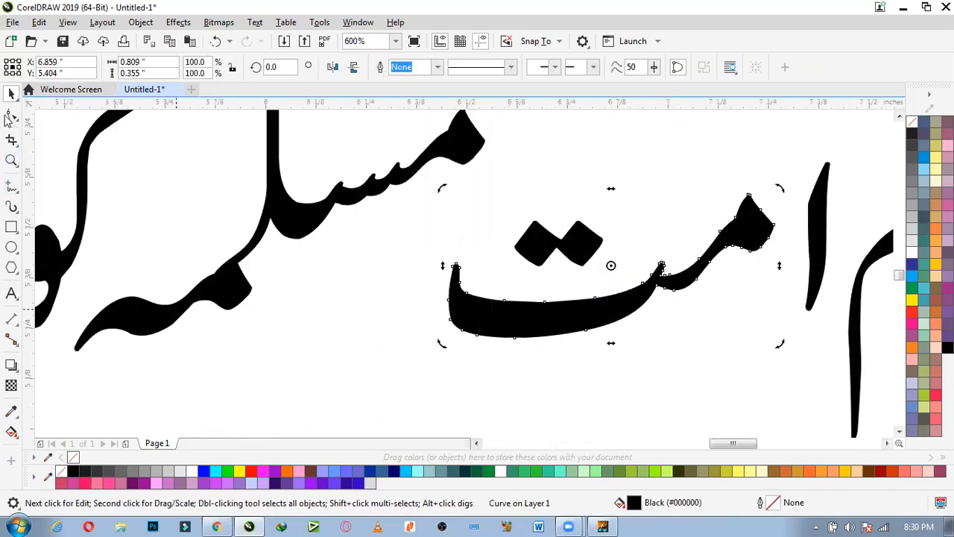
{"action": "left_click", "coordinate": [9, 117]}
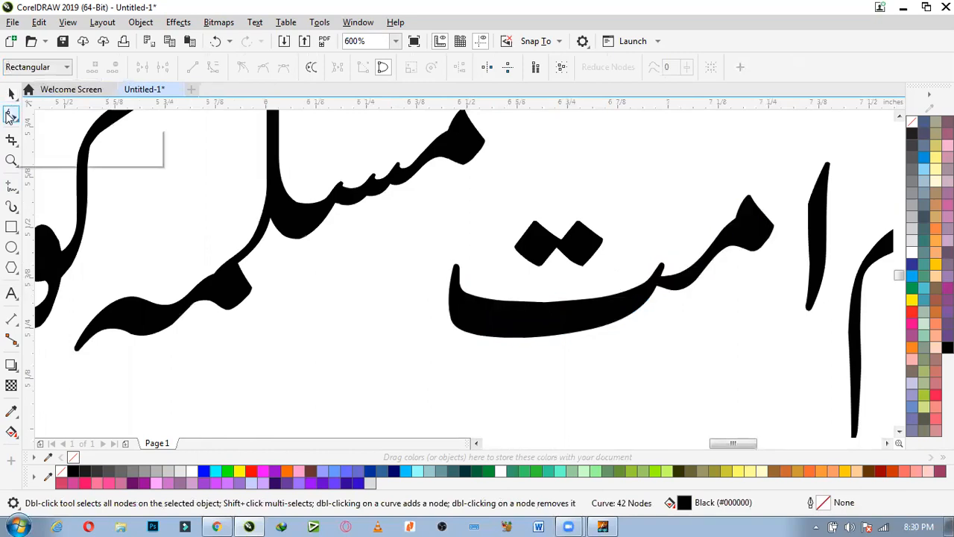
{"action": "left_click", "coordinate": [462, 316]}
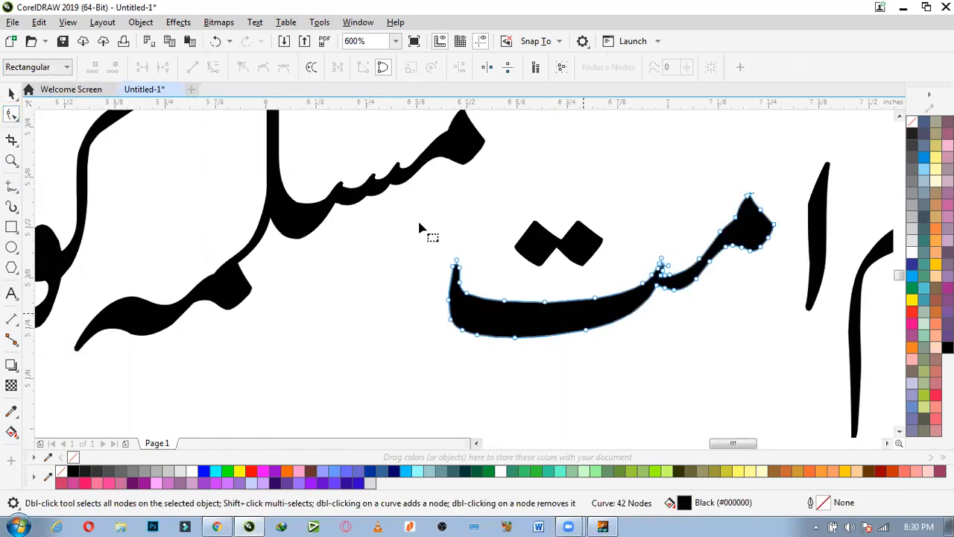
{"action": "scroll", "coordinate": [581, 310], "scroll_direction": "down", "scroll_amount": 1}
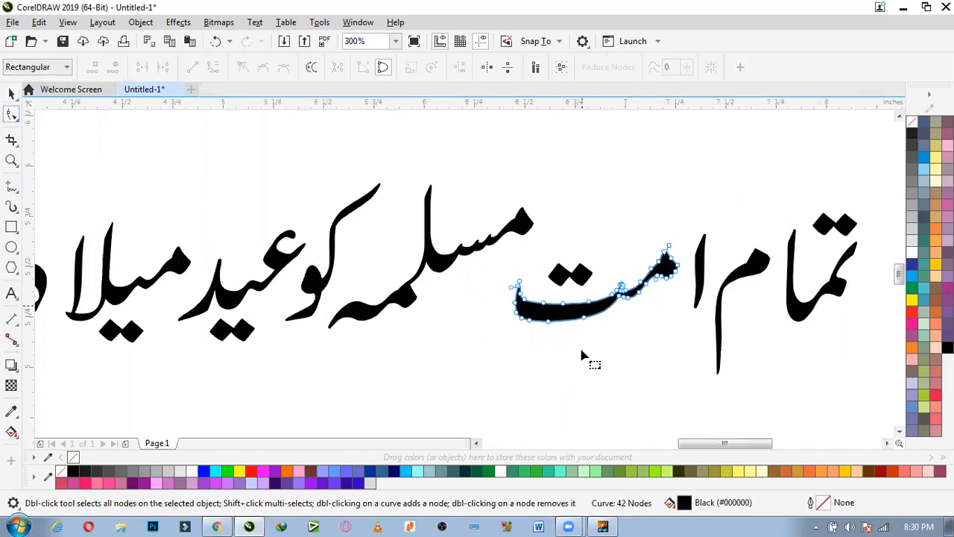
{"action": "key", "text": "space"}
{"action": "scroll", "coordinate": [582, 356], "scroll_direction": "down", "scroll_amount": 1}
{"action": "left_click", "coordinate": [610, 368]}
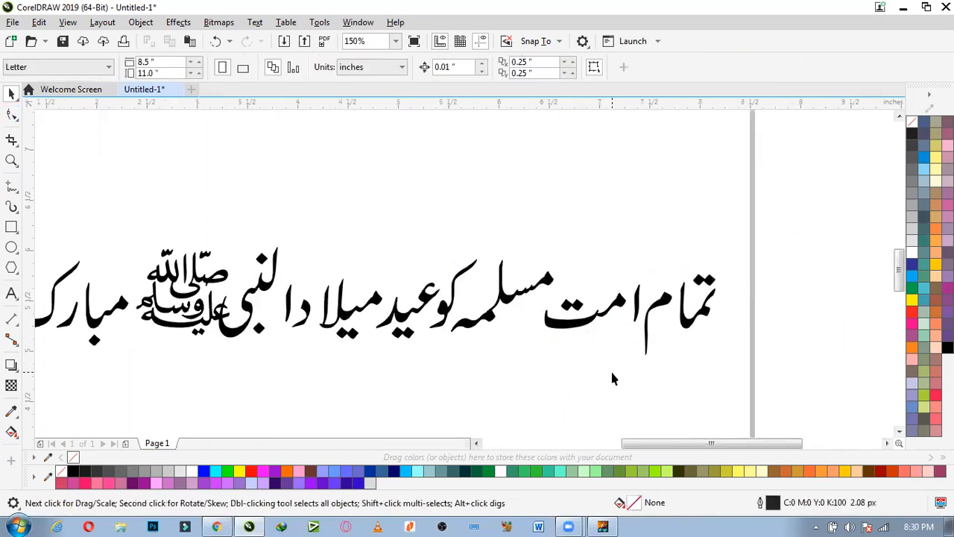
Check whether the pair of dots above the "ت" of "امت" can be selected on its own.
{"action": "scroll", "coordinate": [589, 345], "scroll_direction": "up", "scroll_amount": 2}
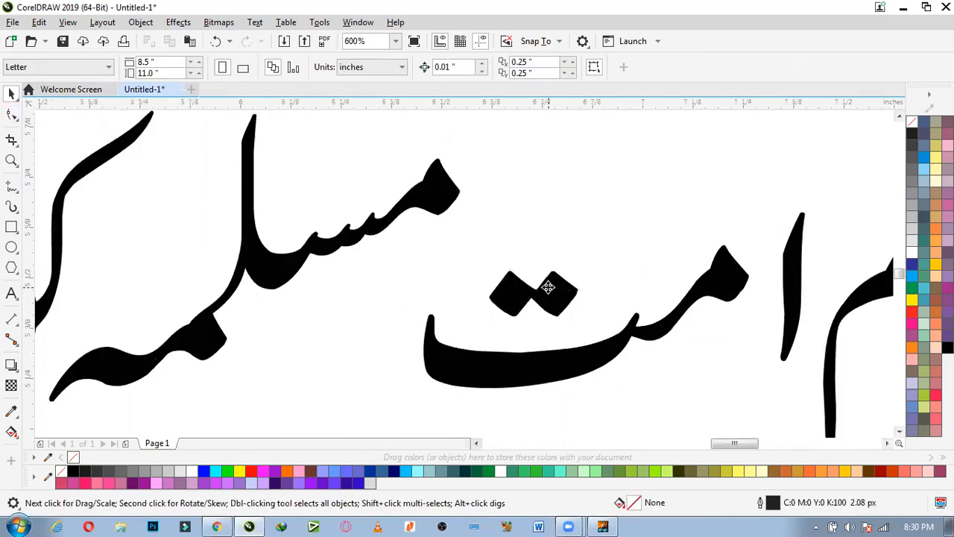
{"action": "left_click", "coordinate": [549, 284]}
{"action": "scroll", "coordinate": [569, 302], "scroll_direction": "down", "scroll_amount": 2}
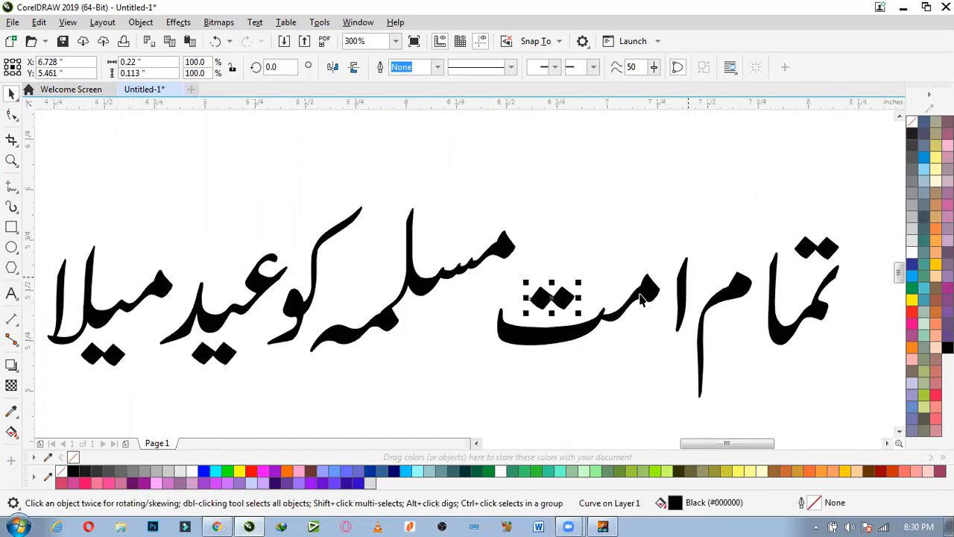
{"action": "scroll", "coordinate": [641, 295], "scroll_direction": "down", "scroll_amount": 1}
Raise the "م" at the end of "تمام" over its alef and close the gaps between "تمام", "امت" and "مسلمہ".
{"action": "scroll", "coordinate": [724, 319], "scroll_direction": "up", "scroll_amount": 2}
{"action": "left_click", "coordinate": [678, 269]}
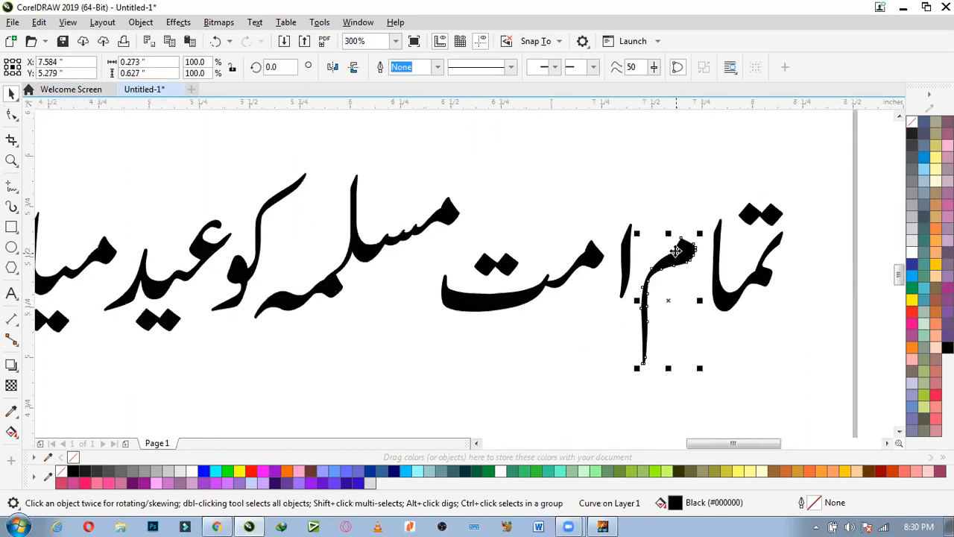
{"action": "left_click_drag", "start_coordinate": [678, 259], "coordinate": [719, 205]}
{"action": "left_click_drag", "start_coordinate": [837, 356], "coordinate": [675, 177]}
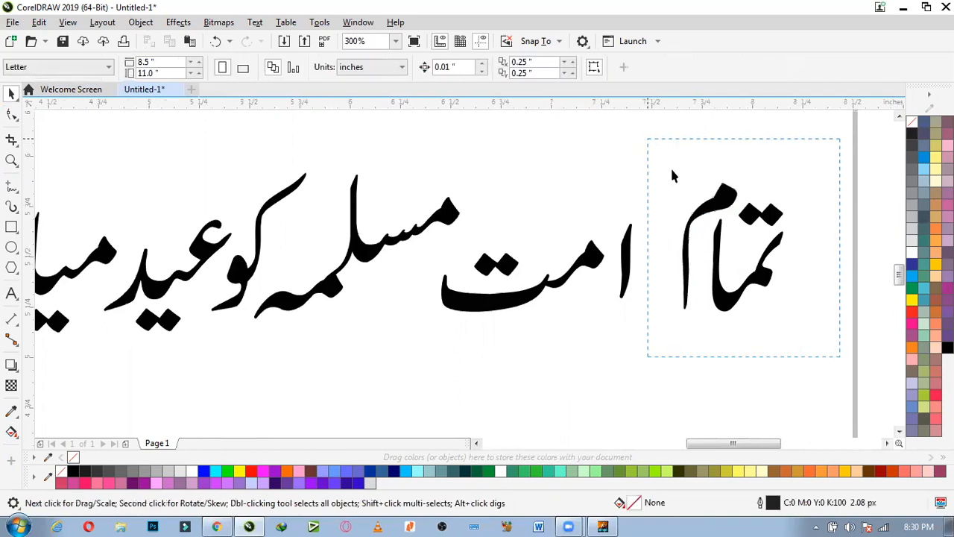
{"action": "left_click_drag", "start_coordinate": [717, 214], "coordinate": [656, 216]}
{"action": "left_click_drag", "start_coordinate": [790, 381], "coordinate": [427, 168]}
{"action": "left_click_drag", "start_coordinate": [493, 307], "coordinate": [451, 310]}
Tighten the spacing in "مبارک ہو۔" by shifting its separate letters and the full stop towards the start of the phrase.
{"action": "scroll", "coordinate": [574, 368], "scroll_direction": "down", "scroll_amount": 1}
{"action": "scroll", "coordinate": [574, 368], "scroll_direction": "down", "scroll_amount": 1}
{"action": "scroll", "coordinate": [415, 331], "scroll_direction": "up", "scroll_amount": 2}
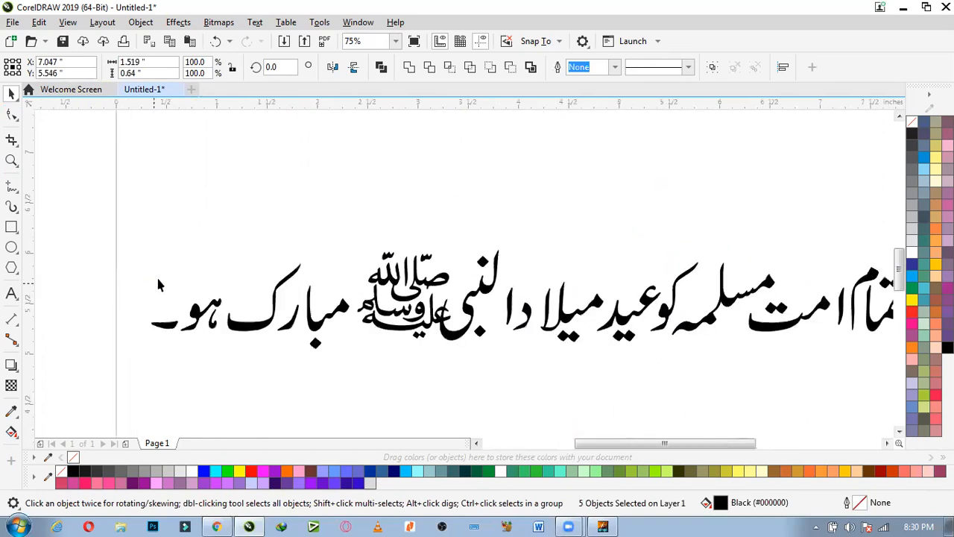
{"action": "left_click", "coordinate": [438, 379]}
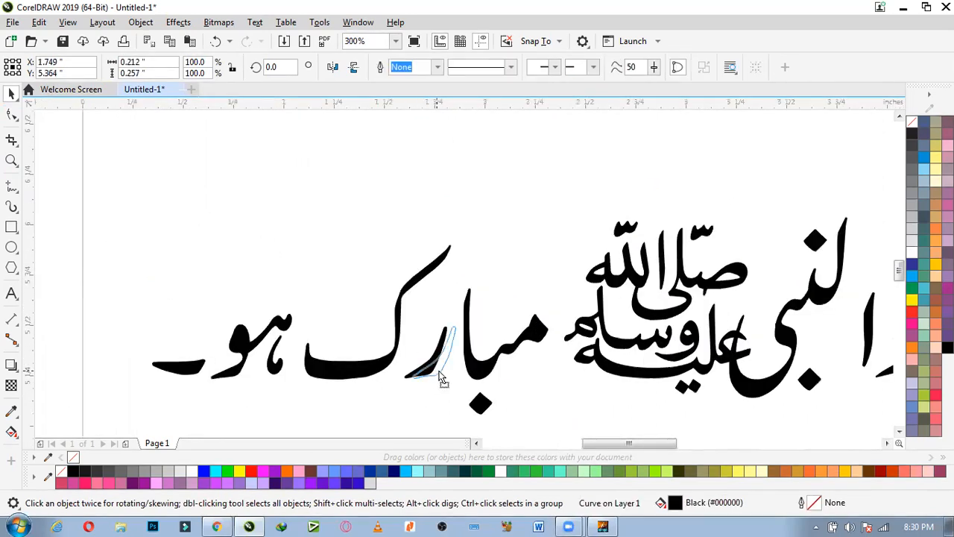
{"action": "key", "text": "Right"}
{"action": "left_click_drag", "start_coordinate": [282, 378], "coordinate": [312, 380]}
{"action": "left_click_drag", "start_coordinate": [198, 377], "coordinate": [224, 381]}
Move both parts of the "ﷺ" ligature clear of "النبی", scale them to about 82%, and lower them towards the baseline.
{"action": "scroll", "coordinate": [213, 370], "scroll_direction": "down", "scroll_amount": 2}
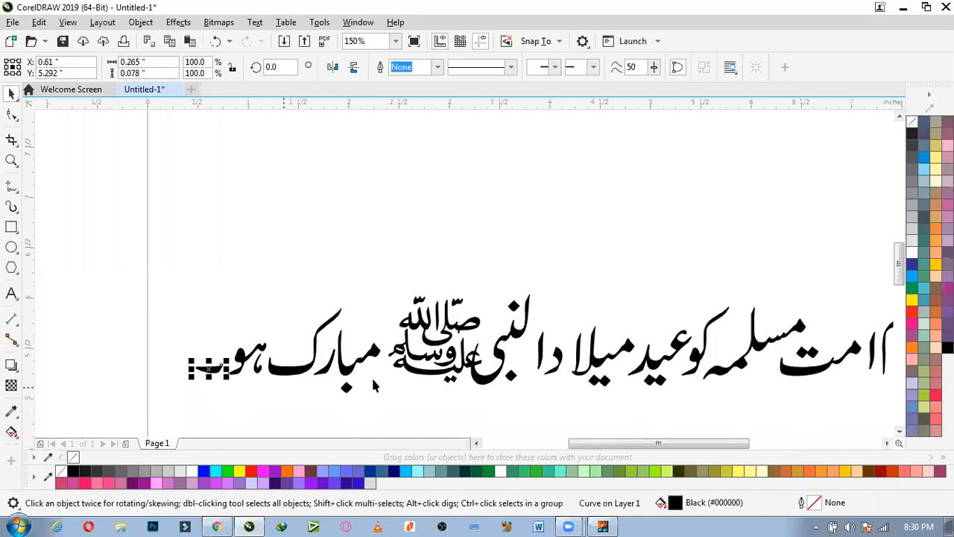
{"action": "scroll", "coordinate": [374, 385], "scroll_direction": "up", "scroll_amount": 2}
{"action": "left_click", "coordinate": [411, 361]}
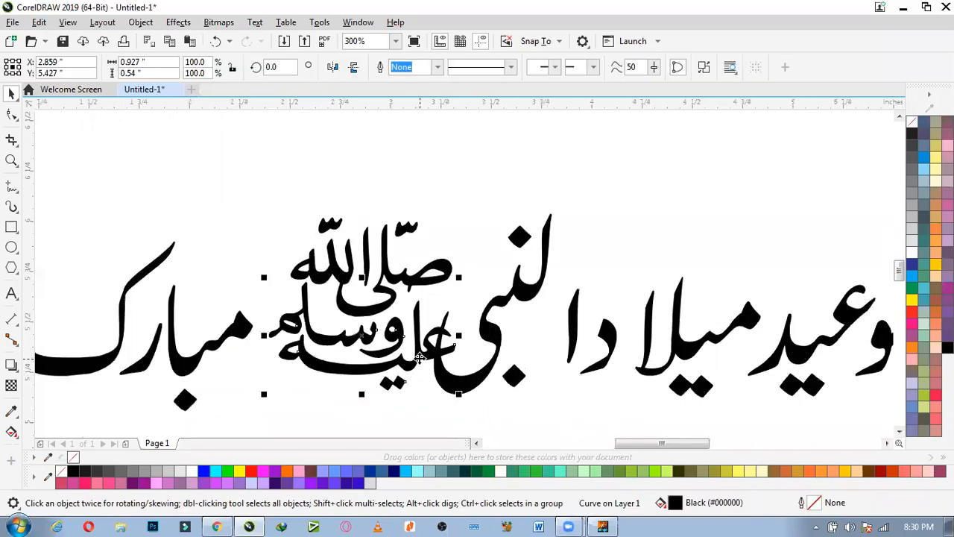
{"action": "left_click", "coordinate": [385, 310], "text": "shift"}
{"action": "left_click_drag", "start_coordinate": [385, 310], "coordinate": [375, 320]}
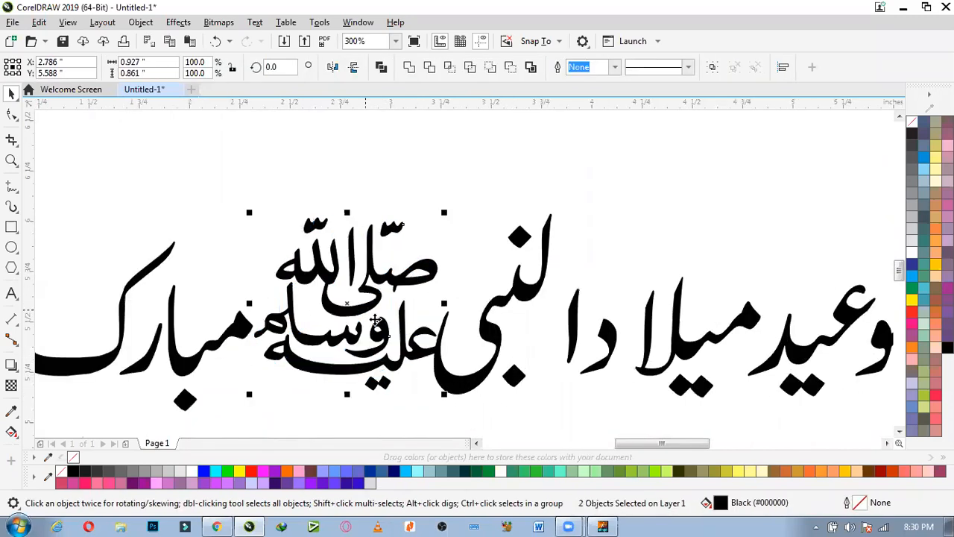
{"action": "left_click_drag", "start_coordinate": [438, 391], "coordinate": [426, 377]}
{"action": "left_click_drag", "start_coordinate": [380, 356], "coordinate": [376, 382]}
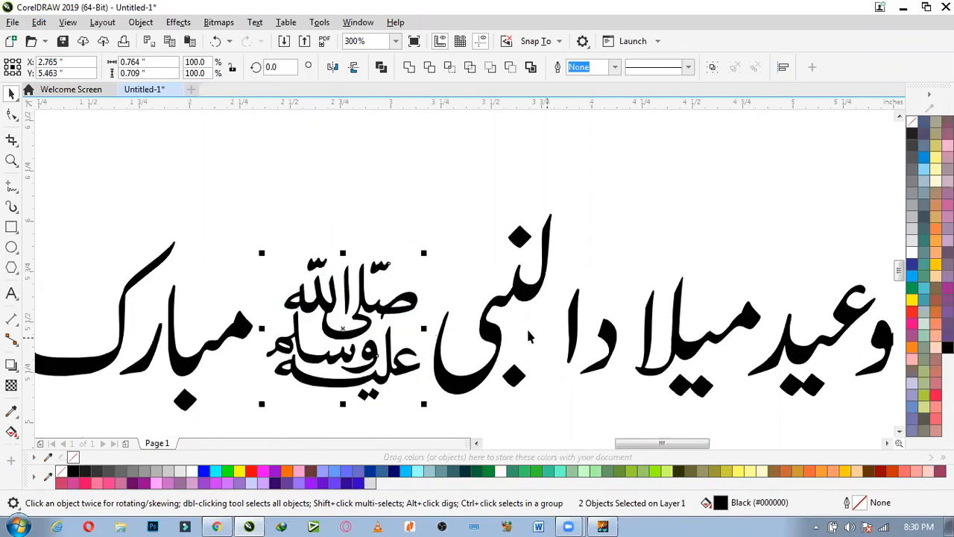
Close the gaps in "میلاد النبی" by moving the "د", the alef and "لنبی" up against "میلا".
{"action": "scroll", "coordinate": [527, 337], "scroll_direction": "down", "scroll_amount": 2}
{"action": "scroll", "coordinate": [513, 385], "scroll_direction": "up", "scroll_amount": 4}
{"action": "scroll", "coordinate": [517, 377], "scroll_direction": "down", "scroll_amount": 4}
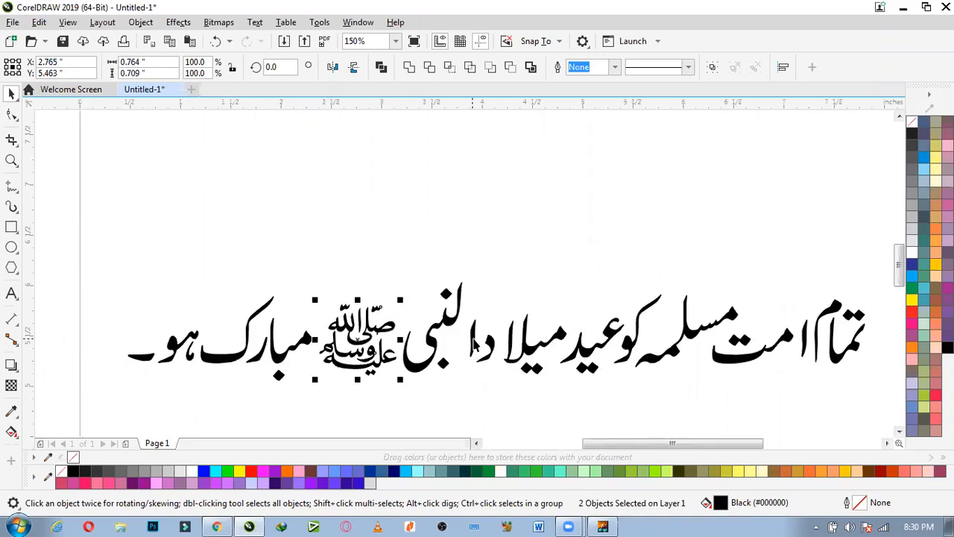
{"action": "scroll", "coordinate": [474, 343], "scroll_direction": "up", "scroll_amount": 2}
{"action": "left_click", "coordinate": [505, 350]}
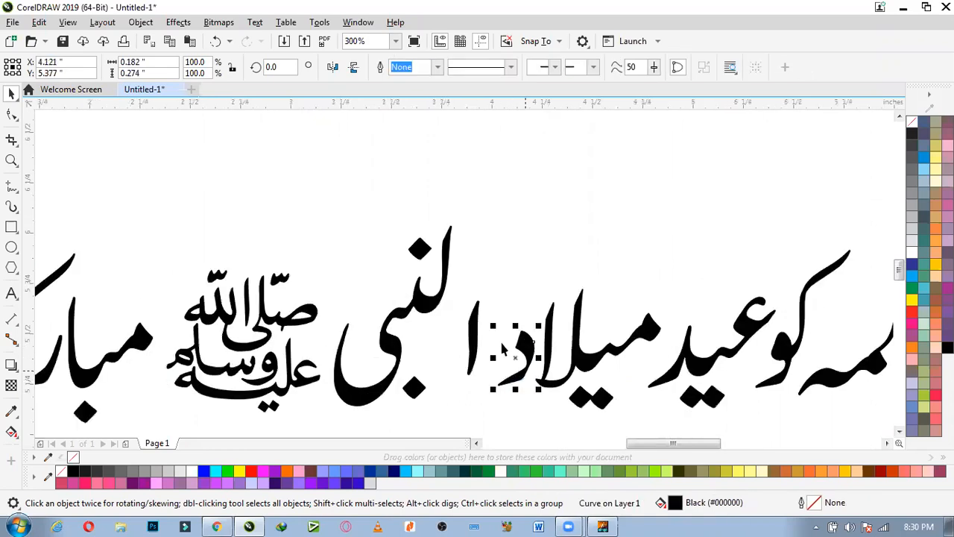
{"action": "left_click_drag", "start_coordinate": [474, 339], "coordinate": [506, 339]}
{"action": "left_click_drag", "start_coordinate": [447, 319], "coordinate": [482, 320]}
{"action": "left_click_drag", "start_coordinate": [484, 321], "coordinate": [485, 320]}
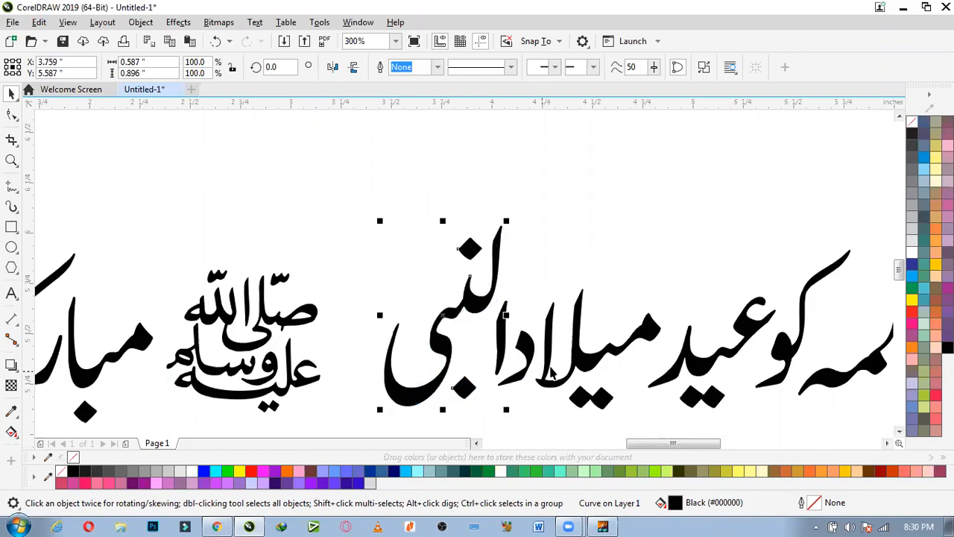
Select both parts of the "ﷺ" ligature, shrink them further and place them above the "ی" of "النبی".
{"action": "scroll", "coordinate": [546, 350], "scroll_direction": "down", "scroll_amount": 2}
{"action": "scroll", "coordinate": [639, 359], "scroll_direction": "up", "scroll_amount": 2}
{"action": "left_click", "coordinate": [593, 332]}
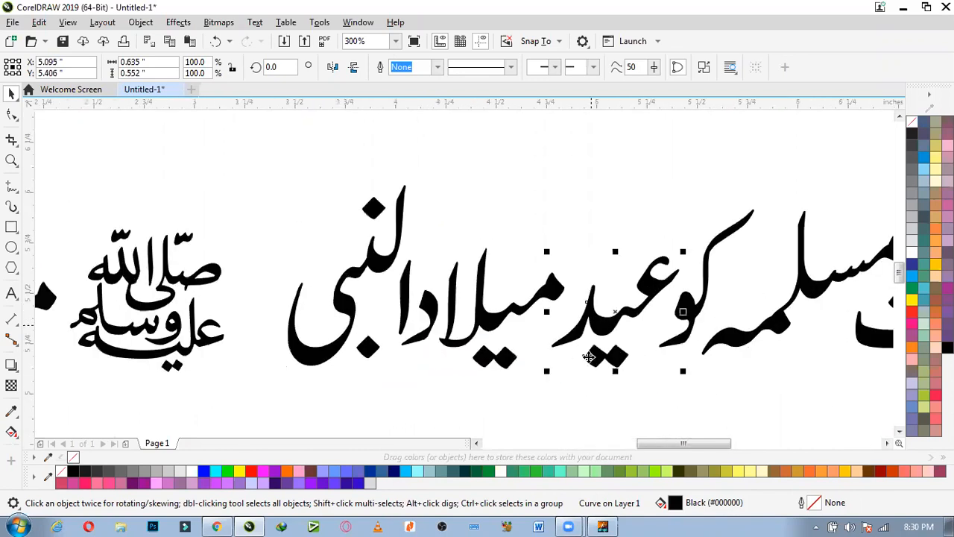
{"action": "scroll", "coordinate": [580, 321], "scroll_direction": "down", "scroll_amount": 2}
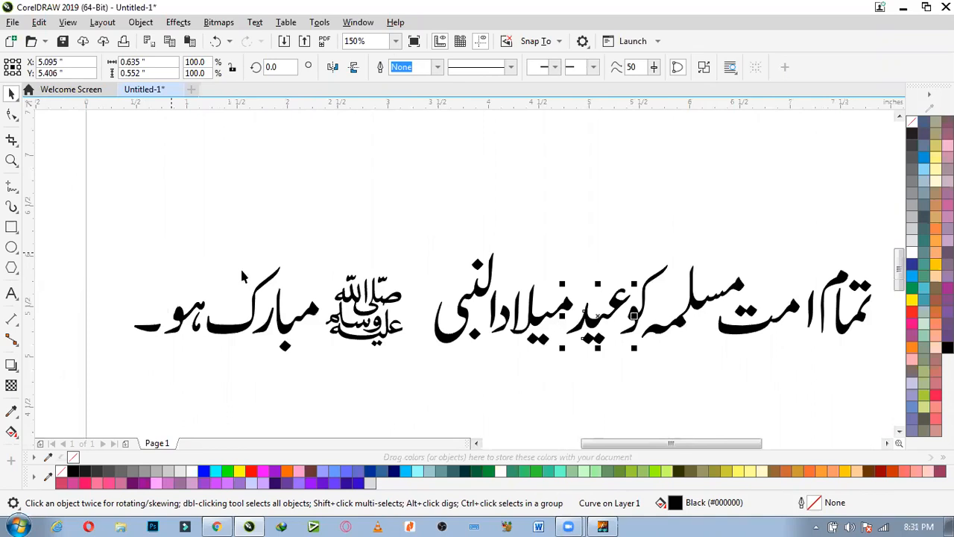
{"action": "left_click_drag", "start_coordinate": [326, 261], "coordinate": [428, 387]}
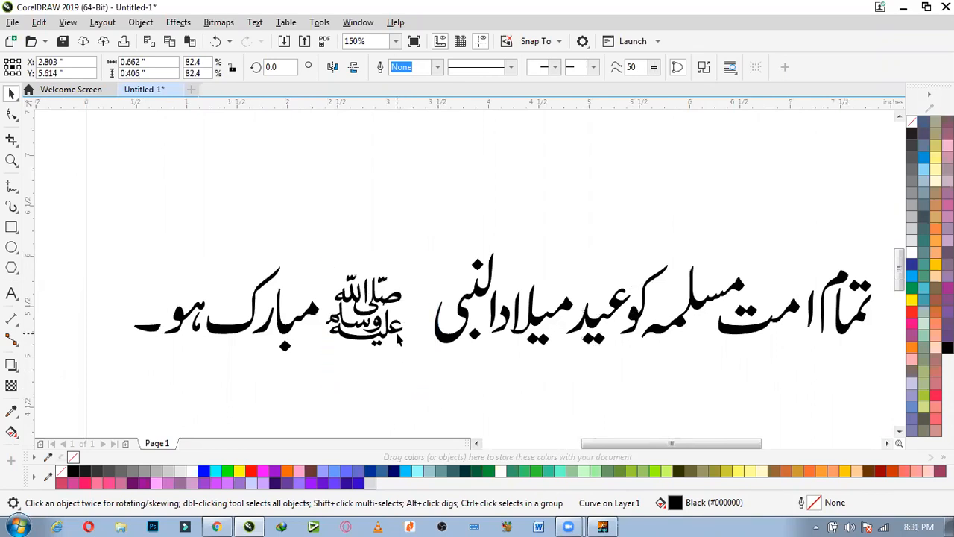
{"action": "left_click", "coordinate": [400, 326], "text": "shift"}
{"action": "left_click_drag", "start_coordinate": [408, 349], "coordinate": [454, 282]}
Move "مبارک ہو۔" up against "النبی" and group its five objects.
{"action": "left_click_drag", "start_coordinate": [85, 251], "coordinate": [324, 378]}
{"action": "left_click_drag", "start_coordinate": [290, 328], "coordinate": [397, 346]}
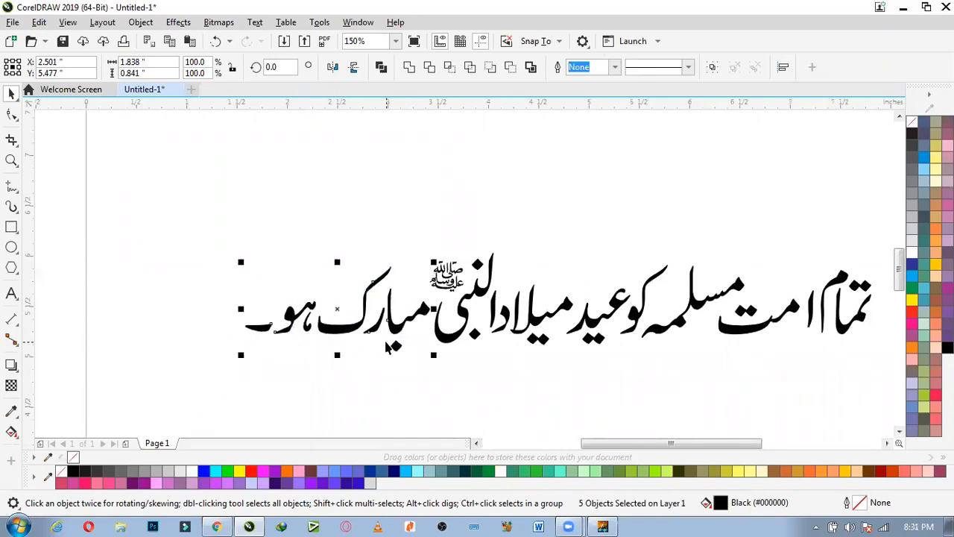
{"action": "scroll", "coordinate": [274, 298], "scroll_direction": "down", "scroll_amount": 2}
{"action": "scroll", "coordinate": [348, 302], "scroll_direction": "up", "scroll_amount": 4}
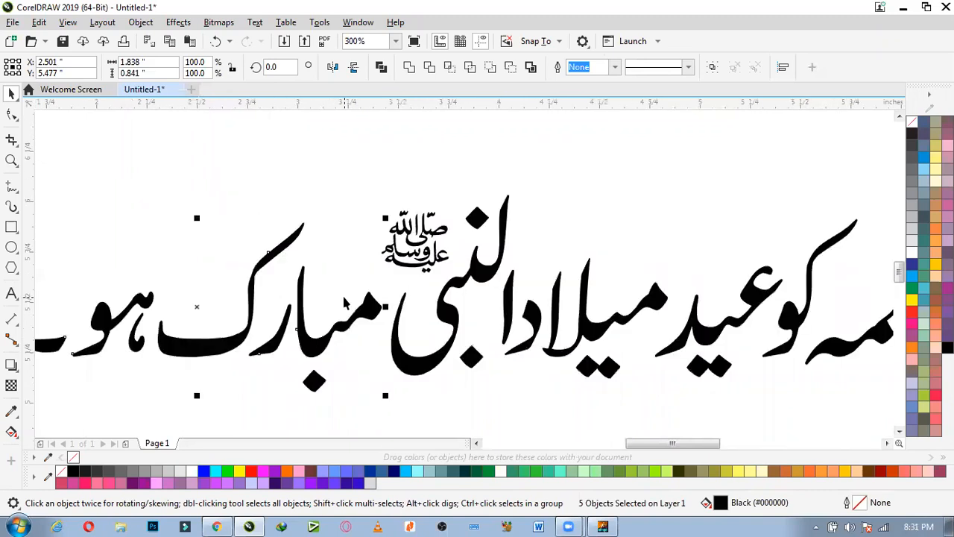
{"action": "key", "text": "ctrl+g"}
Select the seven objects of "تمام امت مسلمہ کو" and group them.
{"action": "scroll", "coordinate": [345, 302], "scroll_direction": "down", "scroll_amount": 2}
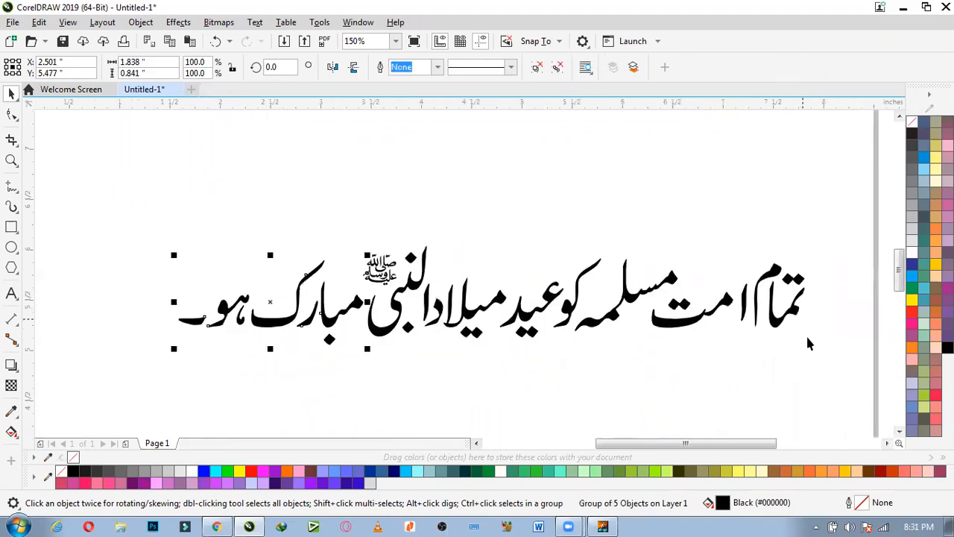
{"action": "left_click_drag", "start_coordinate": [836, 355], "coordinate": [686, 296]}
{"action": "left_click_drag", "start_coordinate": [553, 213], "coordinate": [553, 214]}
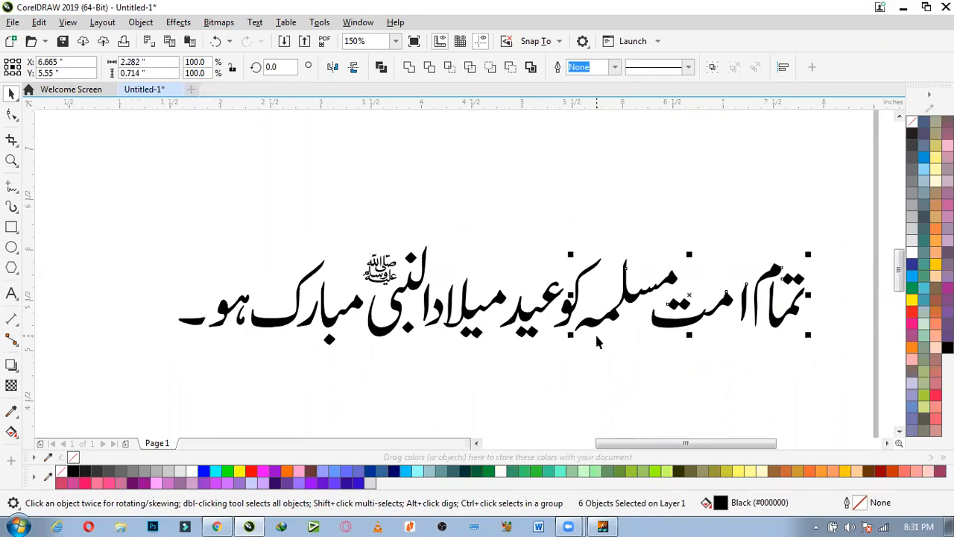
{"action": "left_click", "coordinate": [568, 309], "text": "shift"}
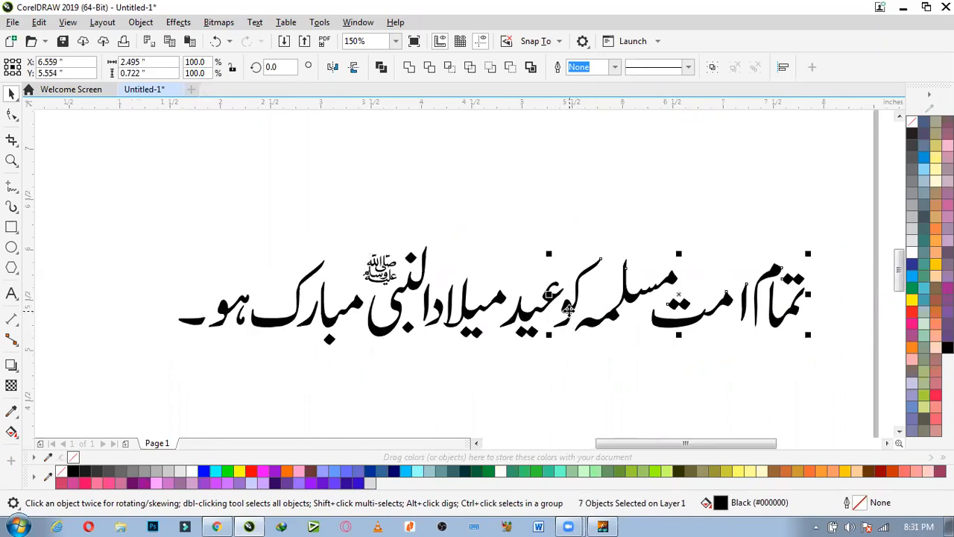
{"action": "key", "text": "ctrl+g"}
Place the grouped "تمام امت مسلمہ کو" above the rest of the greeting, scaled to 47.5%, undoing an extra adjustment.
{"action": "left_click_drag", "start_coordinate": [613, 321], "coordinate": [380, 229]}
{"action": "left_click_drag", "start_coordinate": [578, 158], "coordinate": [508, 181]}
{"action": "left_click_drag", "start_coordinate": [455, 218], "coordinate": [504, 269]}
{"action": "key", "text": "ctrl+z"}
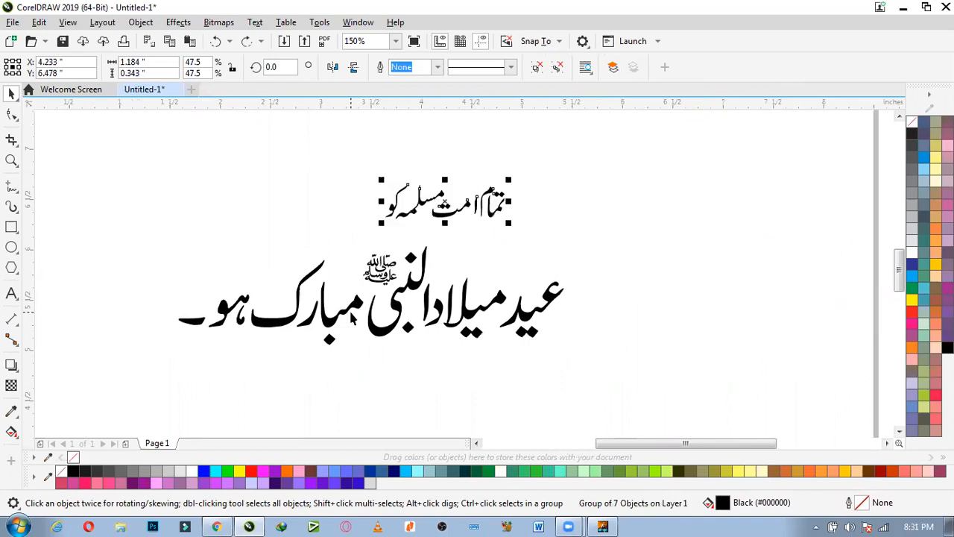
Repeat the 47.5% scaling on the "مبارک ہو۔" group and move it beside "النبی".
{"action": "left_click", "coordinate": [331, 318]}
{"action": "key", "text": "ctrl+r"}
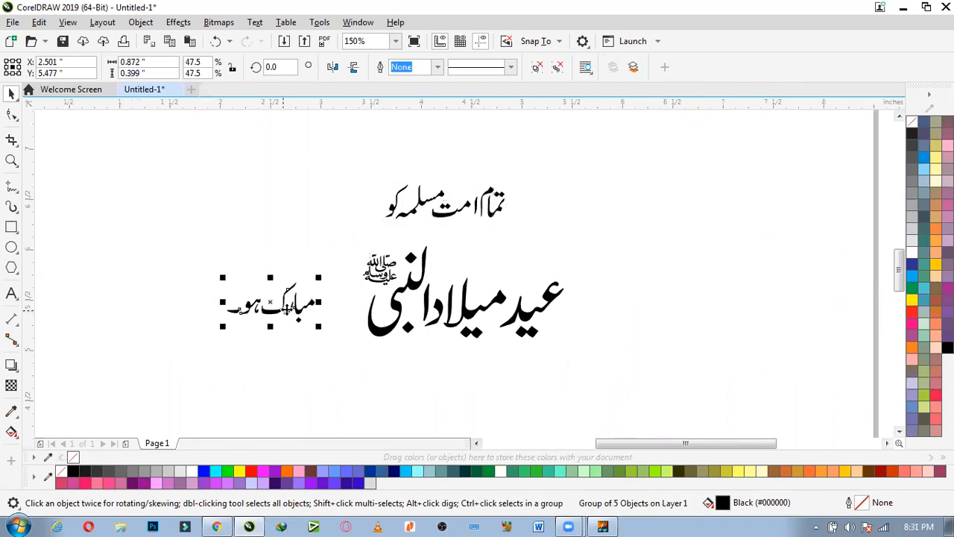
{"action": "left_click_drag", "start_coordinate": [295, 311], "coordinate": [335, 318]}
Move the "تمام امت مسلمہ کو" group directly above "عید میلاد" and shift "عید" slightly closer to "میلاد".
{"action": "left_click_drag", "start_coordinate": [441, 214], "coordinate": [484, 288]}
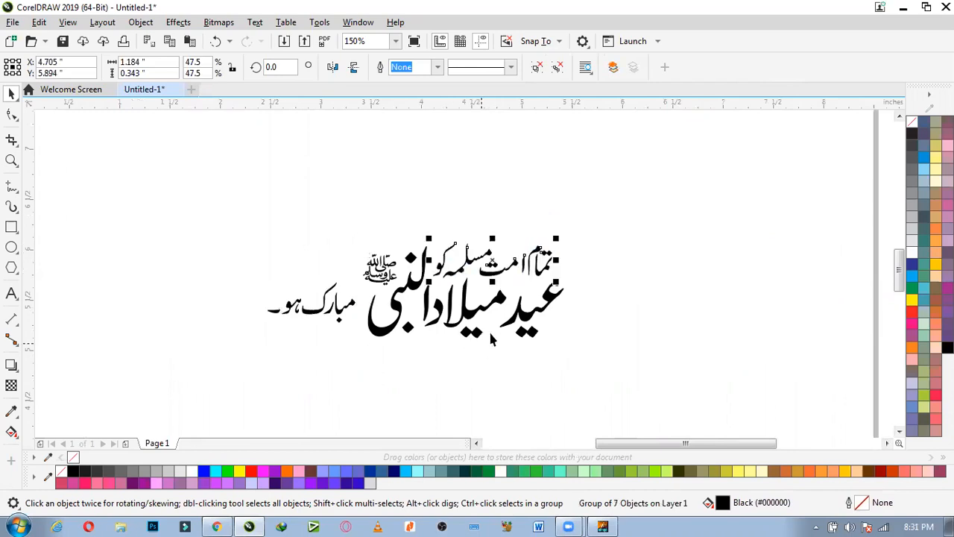
{"action": "scroll", "coordinate": [483, 289], "scroll_direction": "up", "scroll_amount": 2}
{"action": "left_click_drag", "start_coordinate": [572, 354], "coordinate": [556, 356]}
Try placing "عید" lower and closer under the start of "میلاد", and undo the move.
{"action": "left_click", "coordinate": [461, 340]}
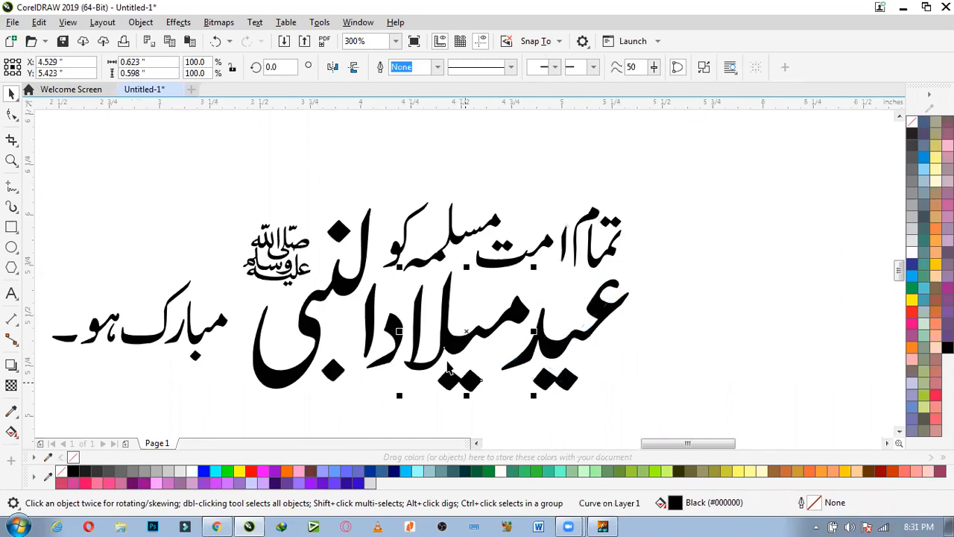
{"action": "left_click_drag", "start_coordinate": [560, 350], "coordinate": [538, 379]}
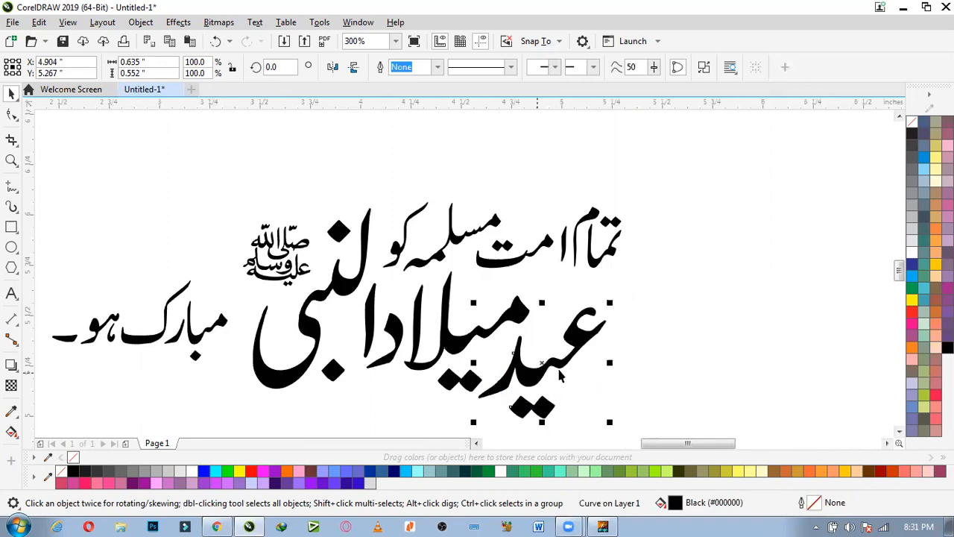
{"action": "key", "text": "ctrl+z"}
Group the two parts of the "ﷺ" ligature and move it slightly closer to the upper dot of "النبی".
{"action": "left_click", "coordinate": [328, 293]}
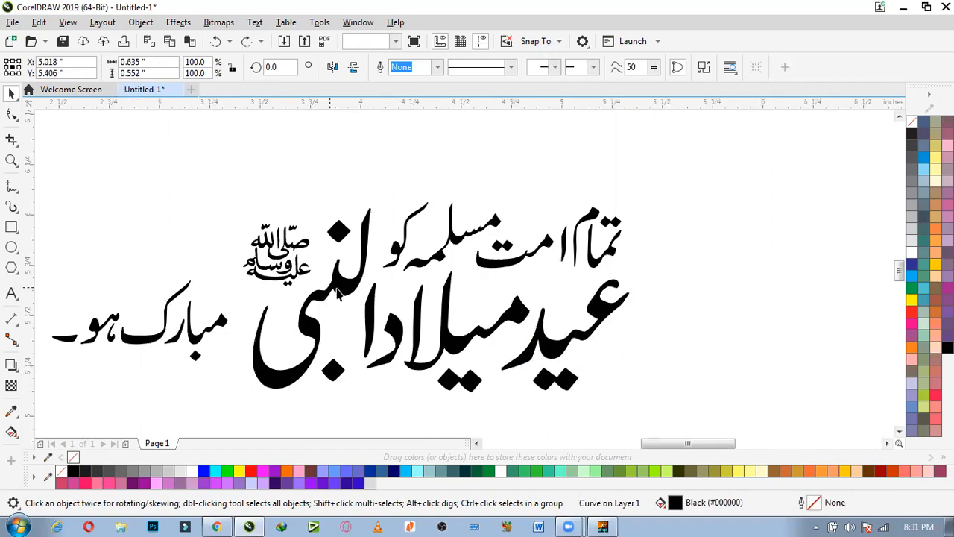
{"action": "scroll", "coordinate": [349, 344], "scroll_direction": "down", "scroll_amount": 2}
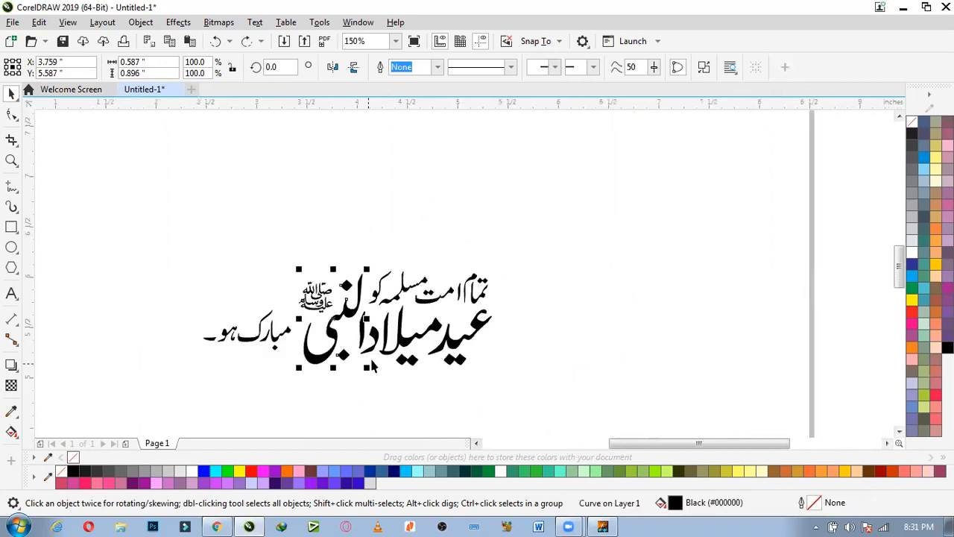
{"action": "scroll", "coordinate": [372, 365], "scroll_direction": "up", "scroll_amount": 2}
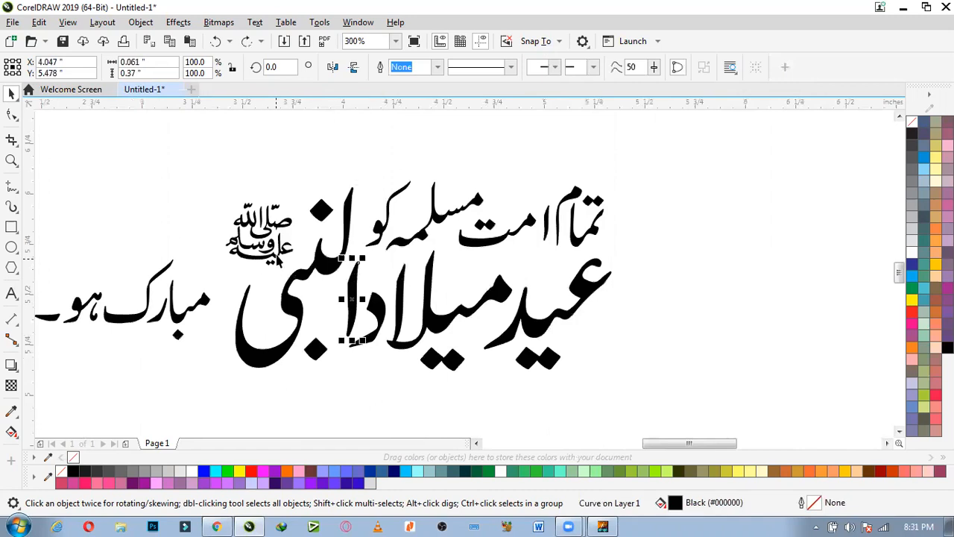
{"action": "left_click", "coordinate": [276, 253]}
{"action": "left_click", "coordinate": [280, 224], "text": "shift"}
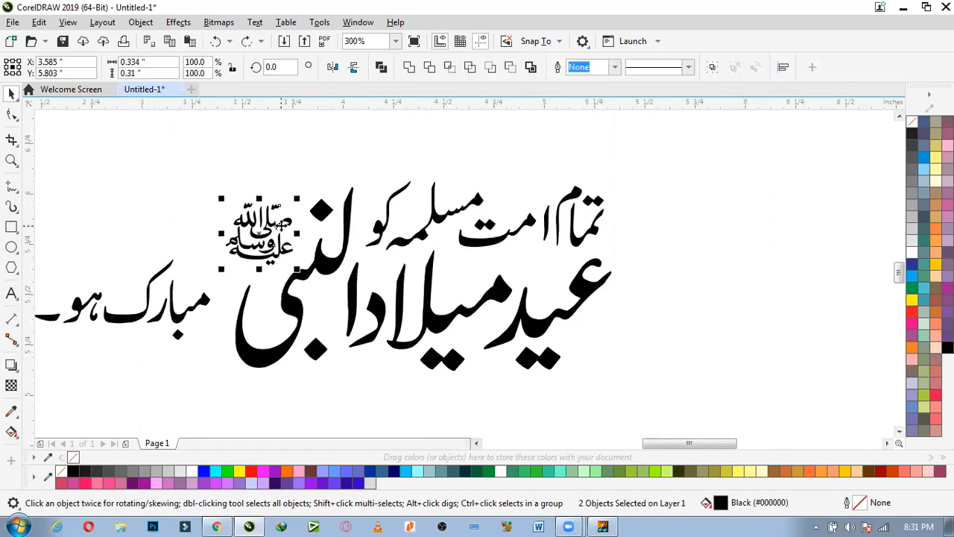
{"action": "key", "text": "ctrl+g"}
{"action": "left_click_drag", "start_coordinate": [276, 225], "coordinate": [281, 223]}
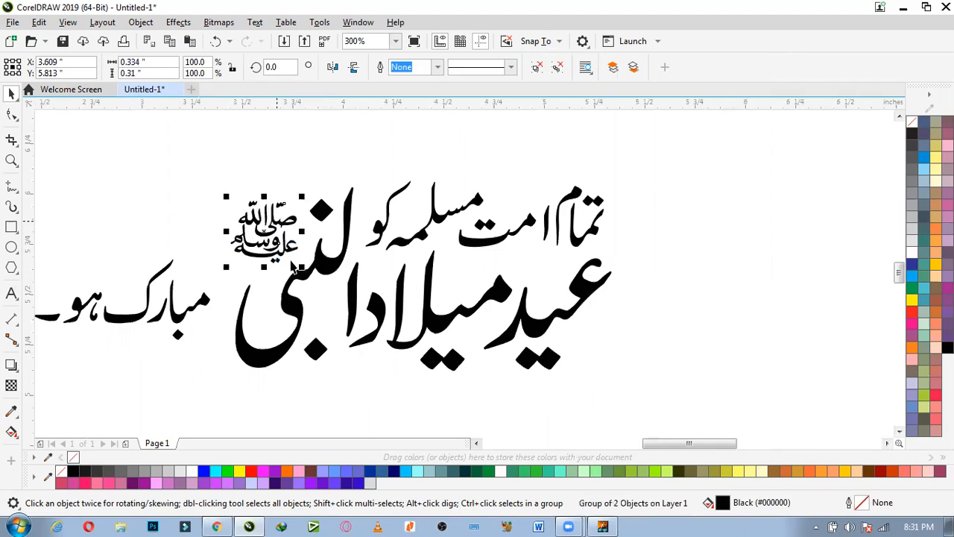
Move the "تمام امت مسلمہ کو" group slightly down and towards "النبی", to about X 4.684", Y 5.87".
{"action": "left_click", "coordinate": [355, 279]}
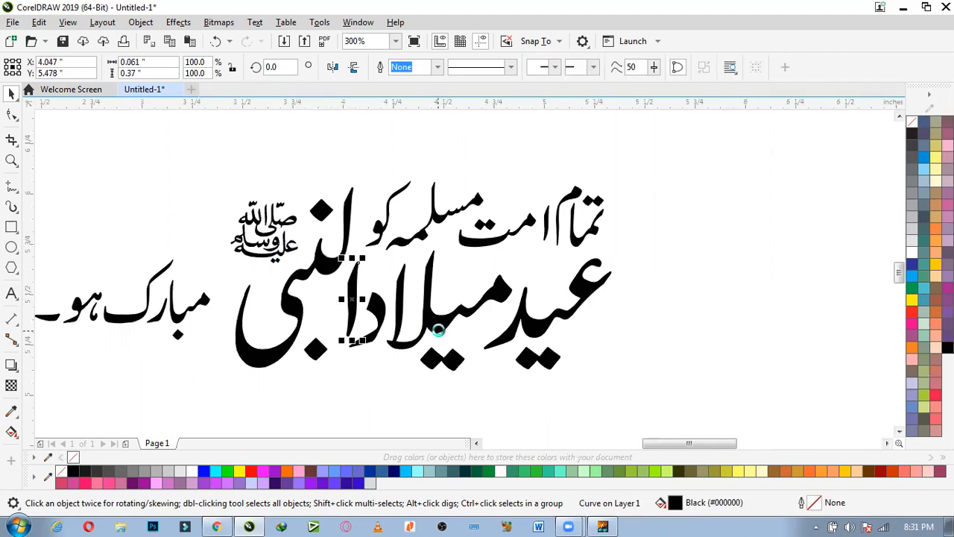
{"action": "scroll", "coordinate": [438, 328], "scroll_direction": "up", "scroll_amount": 2}
{"action": "left_click", "coordinate": [439, 328]}
{"action": "scroll", "coordinate": [425, 367], "scroll_direction": "down", "scroll_amount": 2}
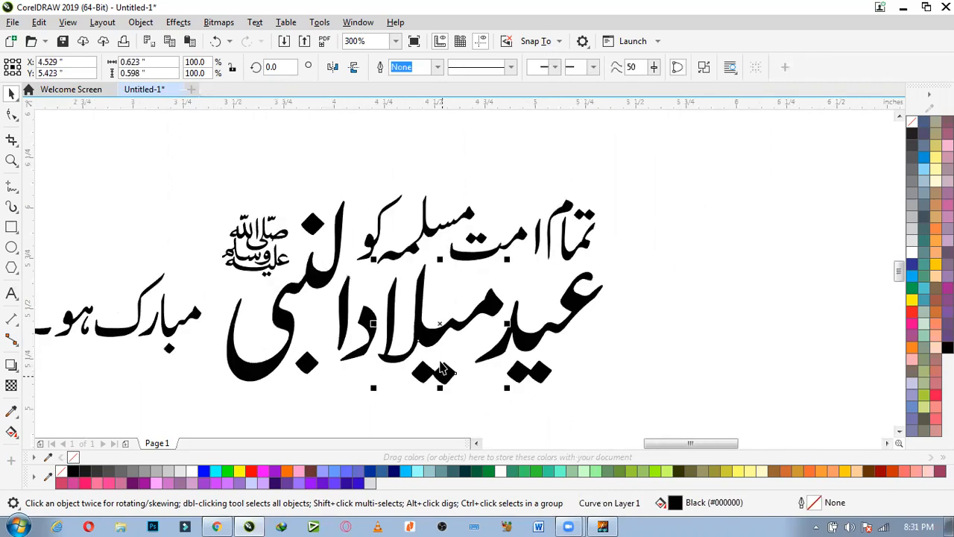
{"action": "left_click", "coordinate": [574, 257]}
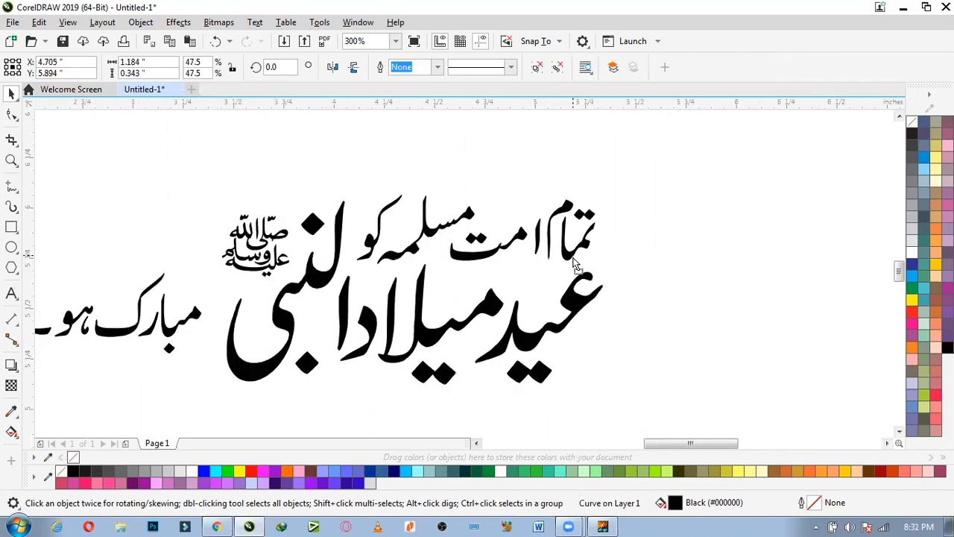
{"action": "scroll", "coordinate": [593, 251], "scroll_direction": "down", "scroll_amount": 2}
{"action": "scroll", "coordinate": [422, 311], "scroll_direction": "up", "scroll_amount": 2}
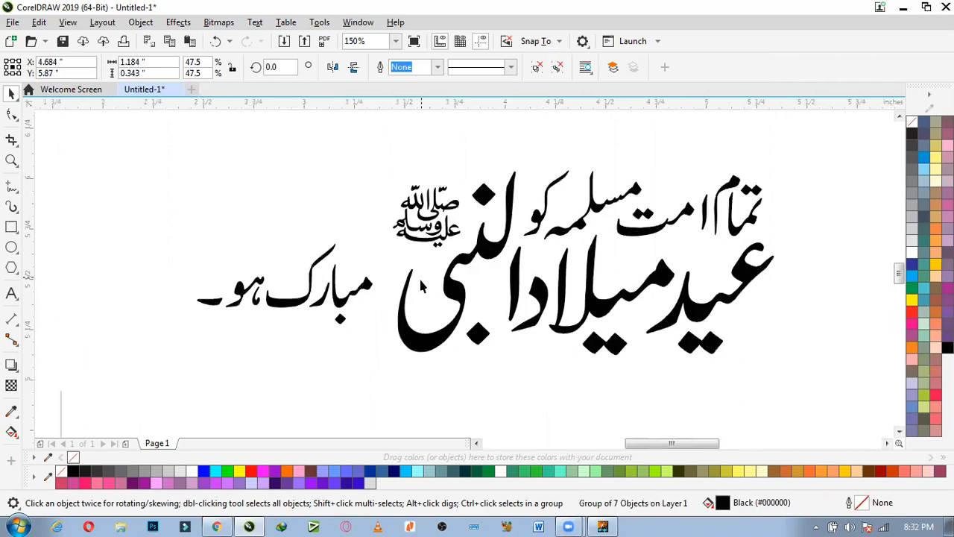
Move the "مبارک ہو۔" group tight against the "ی" of "النبی" and clear the selection.
{"action": "left_click_drag", "start_coordinate": [344, 310], "coordinate": [362, 303]}
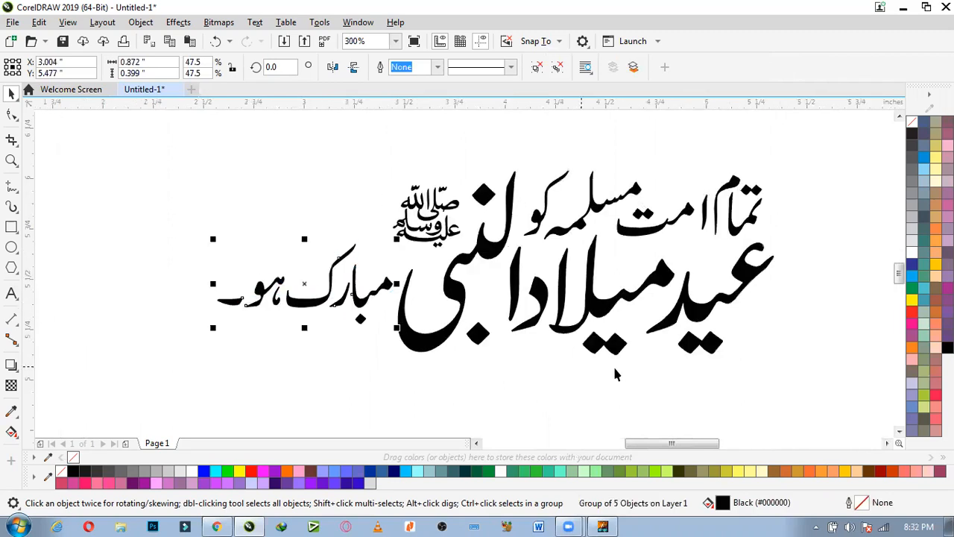
{"action": "left_click", "coordinate": [612, 365]}
{"action": "scroll", "coordinate": [567, 238], "scroll_direction": "down", "scroll_amount": 2}
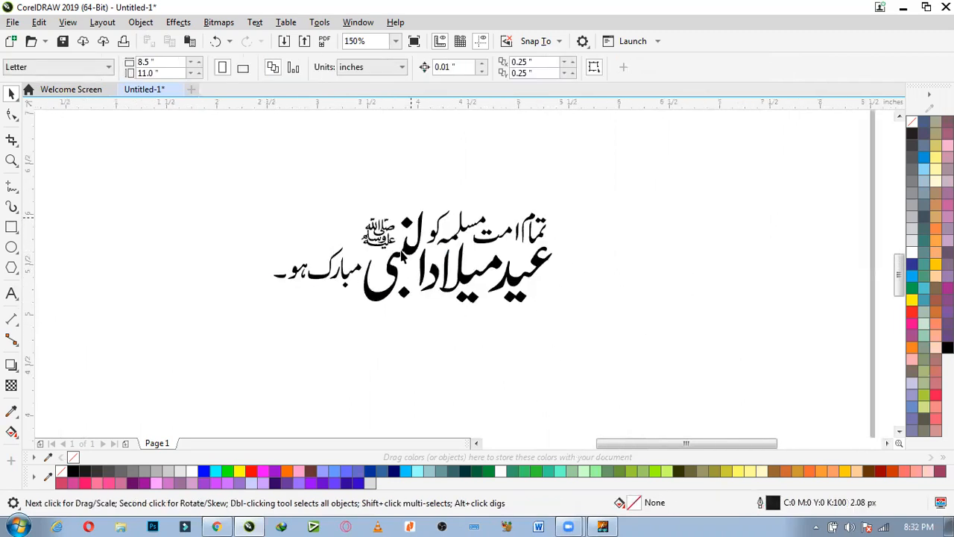
{"action": "scroll", "coordinate": [419, 293], "scroll_direction": "down", "scroll_amount": 2}
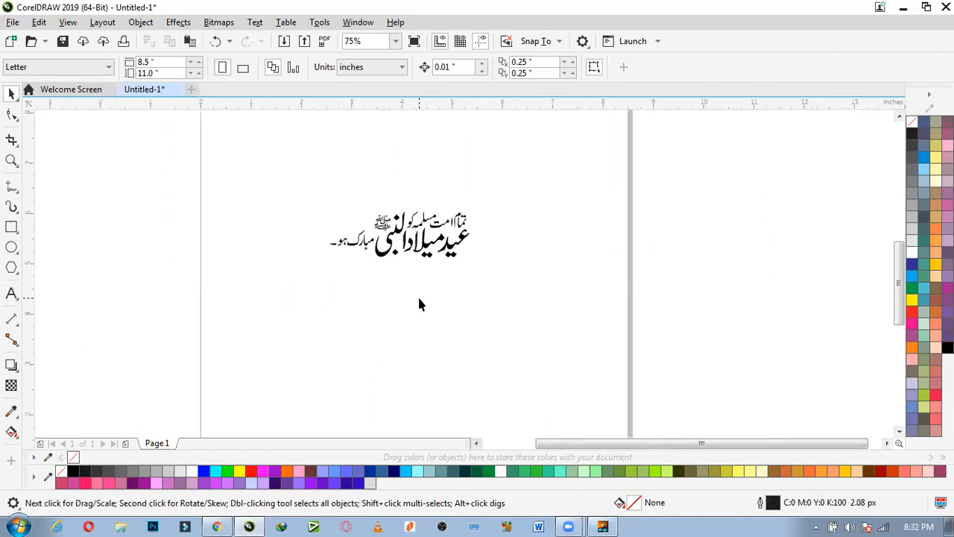
Paste the original greeting, scale it down to about 2.909" wide and place it below the rearranged title.
{"action": "key", "text": "ctrl+v"}
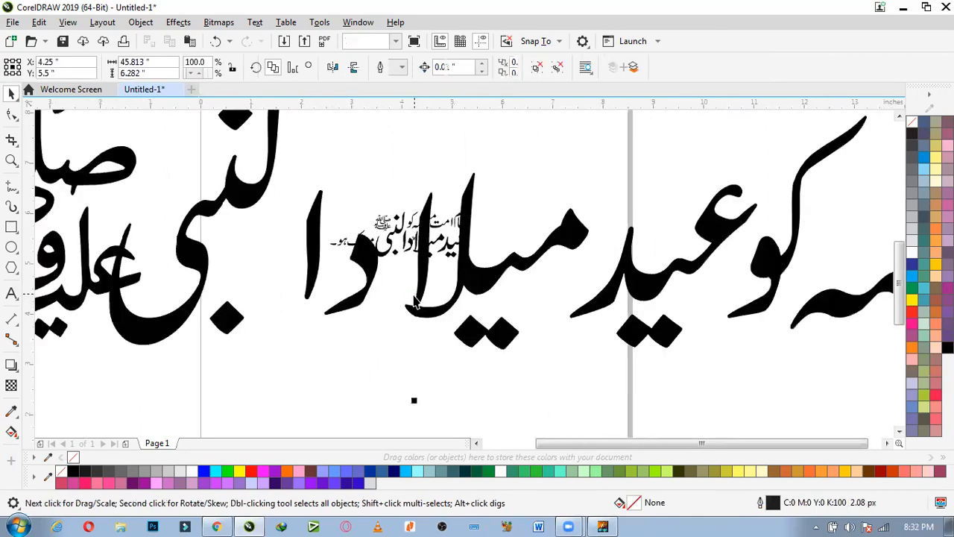
{"action": "scroll", "coordinate": [452, 292], "scroll_direction": "down", "scroll_amount": 1}
{"action": "scroll", "coordinate": [449, 294], "scroll_direction": "down", "scroll_amount": 3}
{"action": "left_click_drag", "start_coordinate": [732, 239], "coordinate": [437, 288]}
{"action": "scroll", "coordinate": [441, 286], "scroll_direction": "up", "scroll_amount": 3}
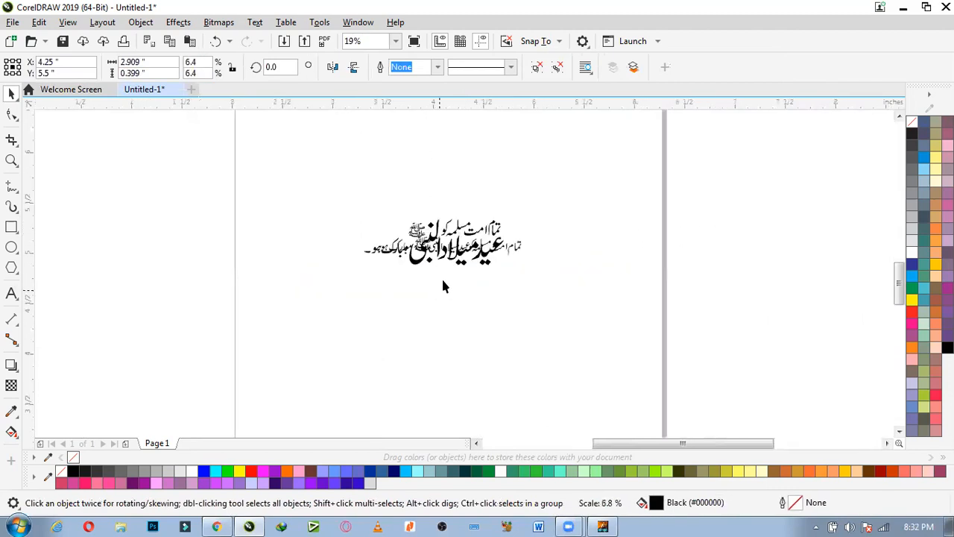
{"action": "left_click_drag", "start_coordinate": [487, 211], "coordinate": [443, 221]}
{"action": "left_click", "coordinate": [468, 273]}
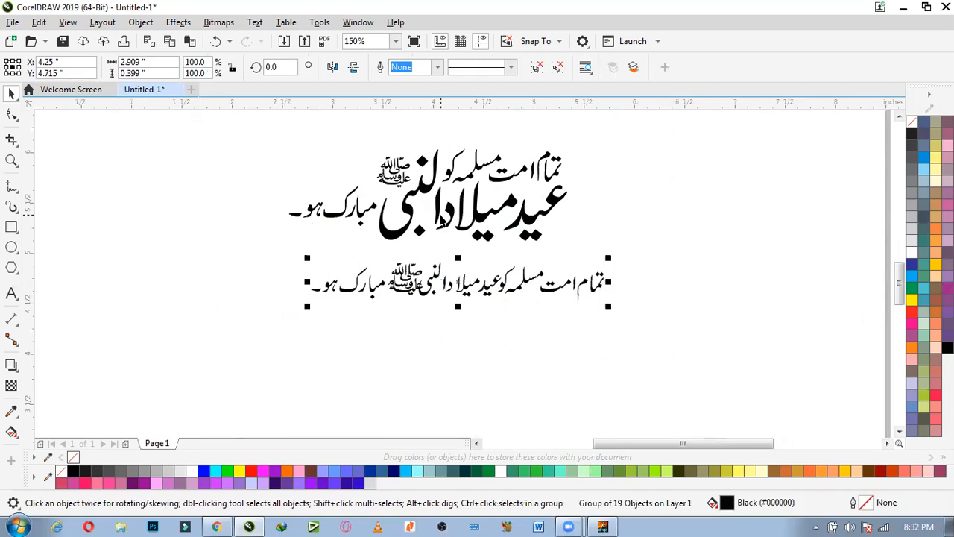
Compare the rearranged title with the original single-line greeting below it.
{"action": "scroll", "coordinate": [452, 230], "scroll_direction": "down", "scroll_amount": 2}
{"action": "scroll", "coordinate": [445, 192], "scroll_direction": "up", "scroll_amount": 2}
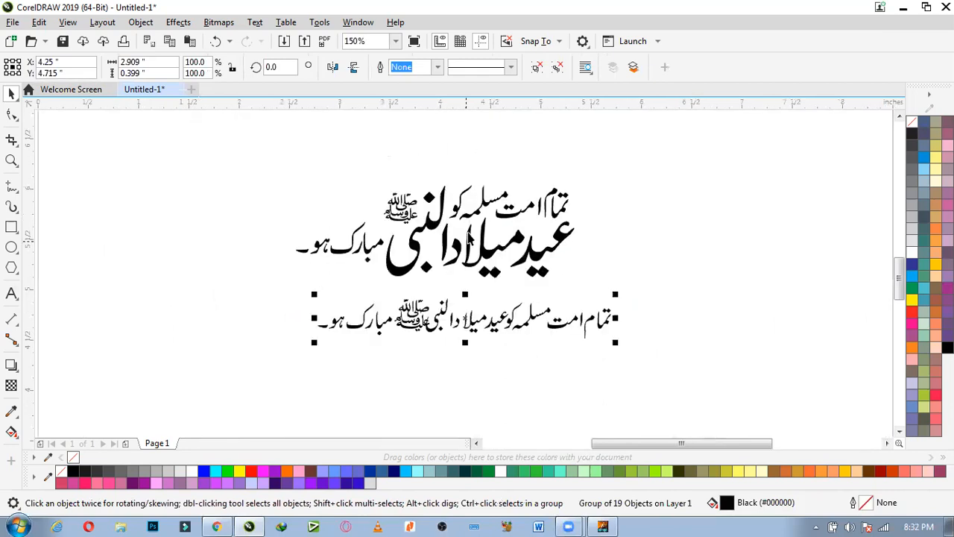
{"action": "scroll", "coordinate": [468, 237], "scroll_direction": "up", "scroll_amount": 2}
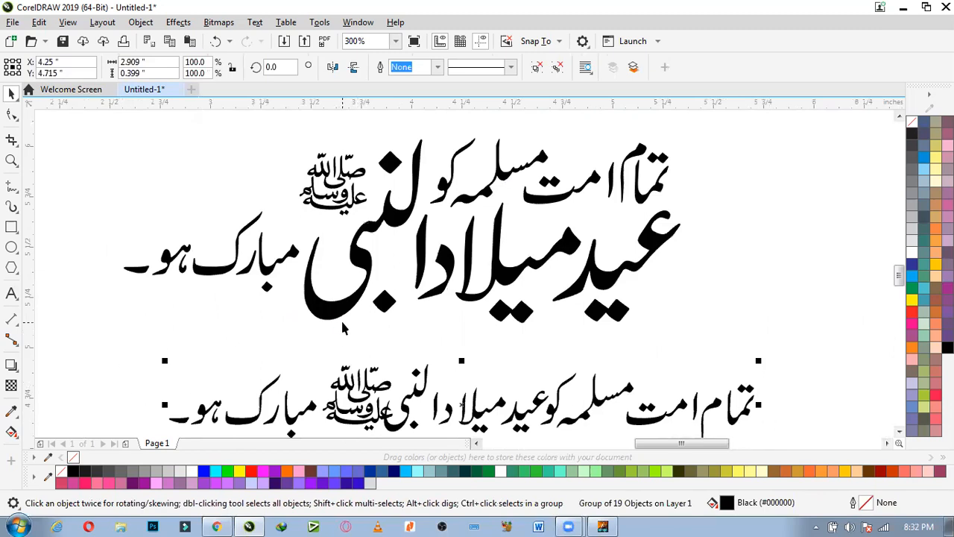
{"action": "scroll", "coordinate": [340, 318], "scroll_direction": "down", "scroll_amount": 1}
{"action": "scroll", "coordinate": [341, 318], "scroll_direction": "up", "scroll_amount": 1}
{"action": "scroll", "coordinate": [395, 359], "scroll_direction": "down", "scroll_amount": 2}
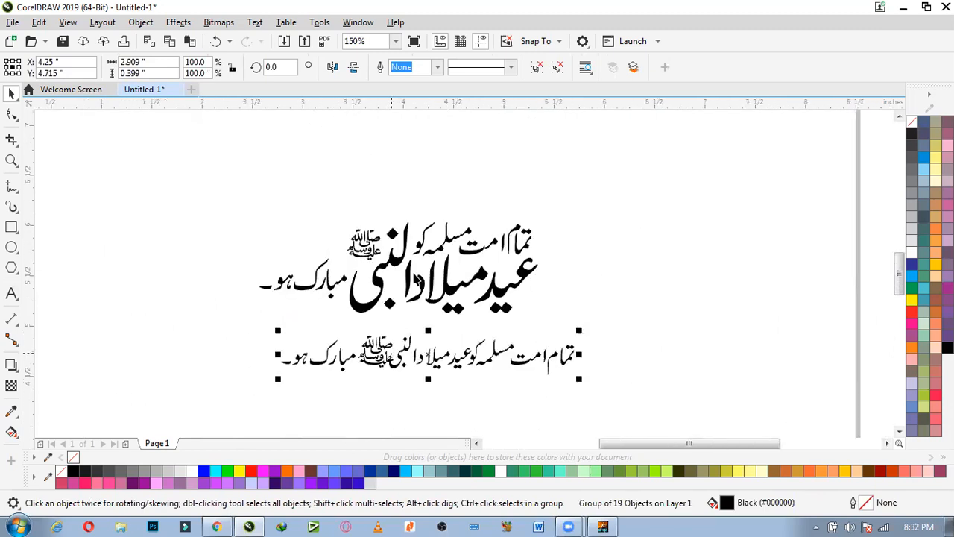
{"action": "left_click", "coordinate": [462, 292]}
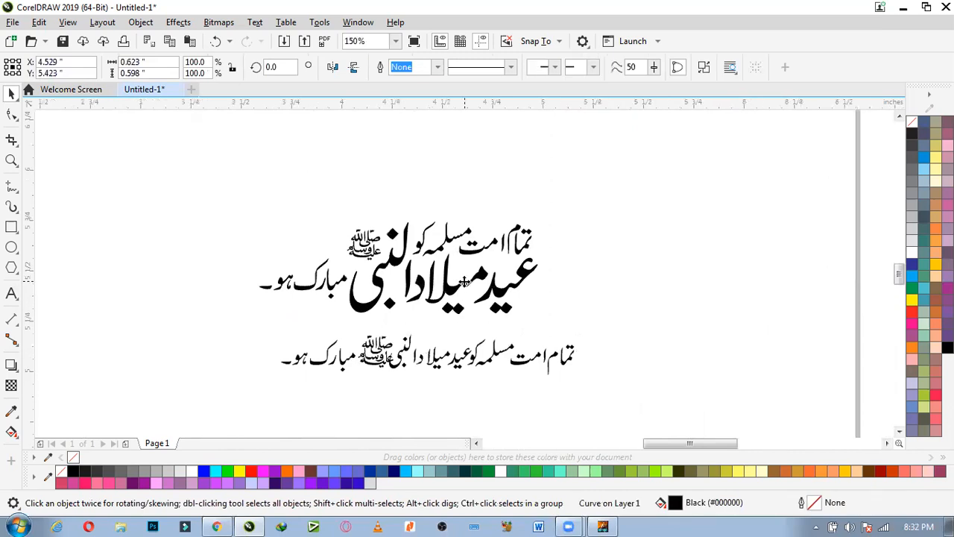
{"action": "scroll", "coordinate": [463, 292], "scroll_direction": "up", "scroll_amount": 2}
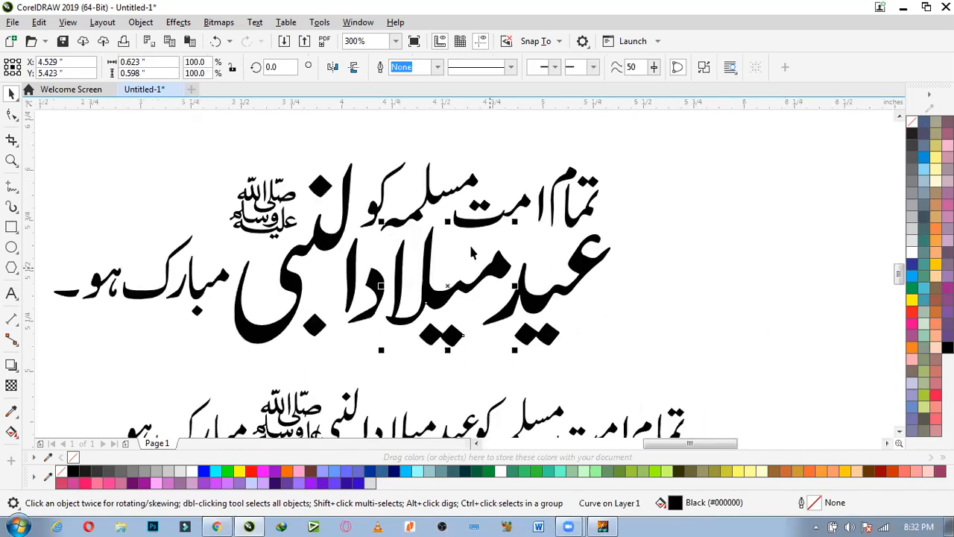
Raise the "تمام امت مسلمہ کو" group and the "ﷺ" ligature slightly to open a gap above "عید میلاد النبی".
{"action": "left_click", "coordinate": [476, 233]}
{"action": "left_click_drag", "start_coordinate": [473, 223], "coordinate": [476, 213]}
{"action": "left_click", "coordinate": [283, 236]}
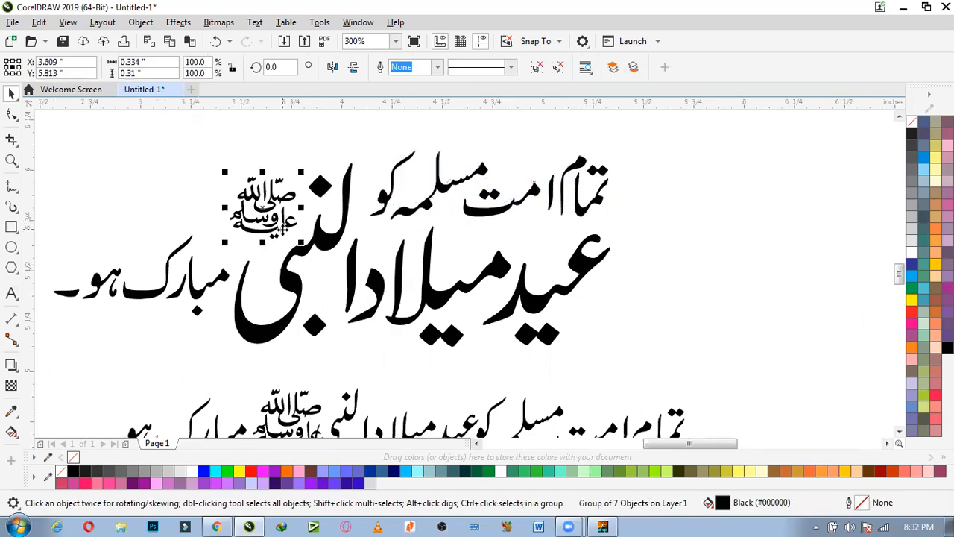
{"action": "left_click", "coordinate": [321, 235]}
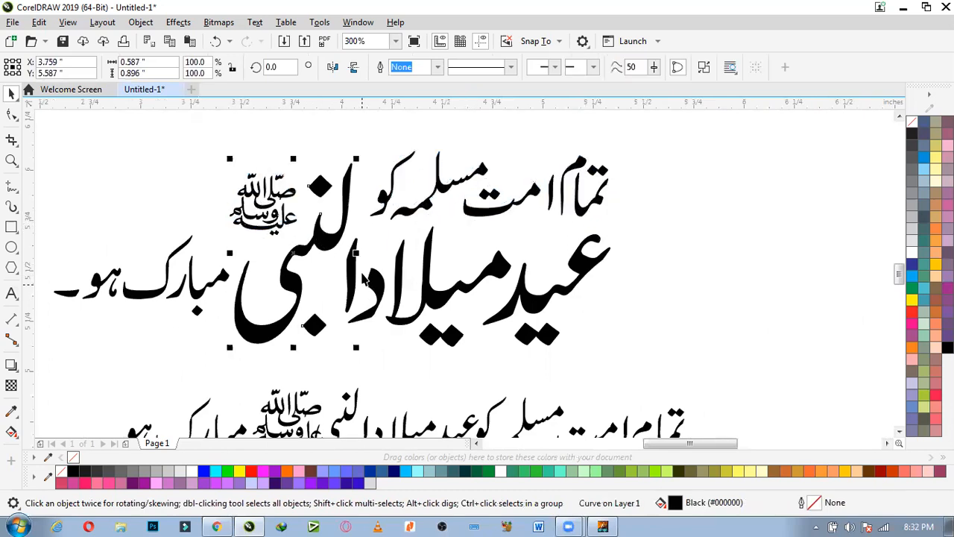
{"action": "left_click", "coordinate": [362, 299], "text": "shift"}
{"action": "left_click", "coordinate": [381, 305], "text": "shift"}
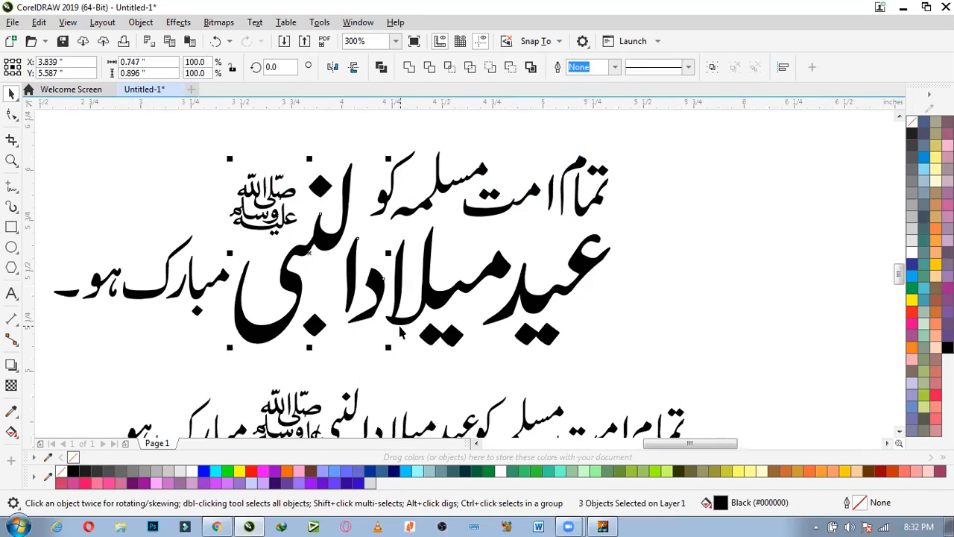
{"action": "left_click", "coordinate": [299, 330]}
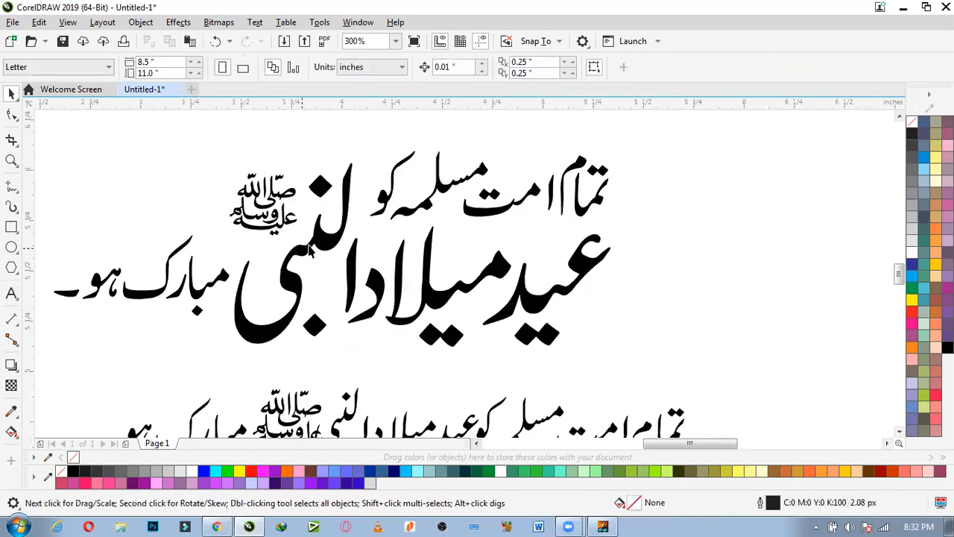
Select the five pieces of "عید میلاد النبی" and weld them into a single curve, undoing a test move.
{"action": "left_click", "coordinate": [310, 251]}
{"action": "left_click", "coordinate": [353, 272], "text": "shift"}
{"action": "left_click", "coordinate": [379, 294], "text": "shift"}
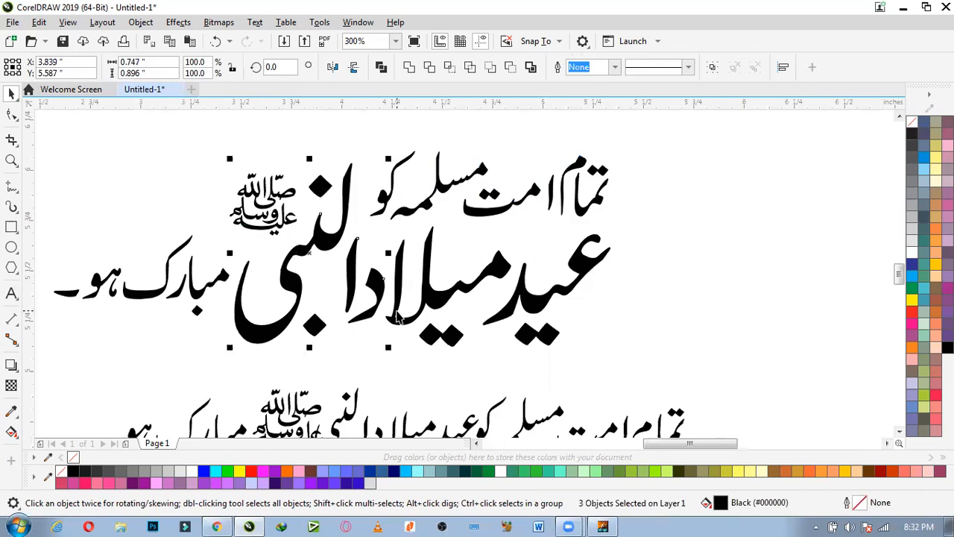
{"action": "left_click", "coordinate": [408, 332], "text": "shift"}
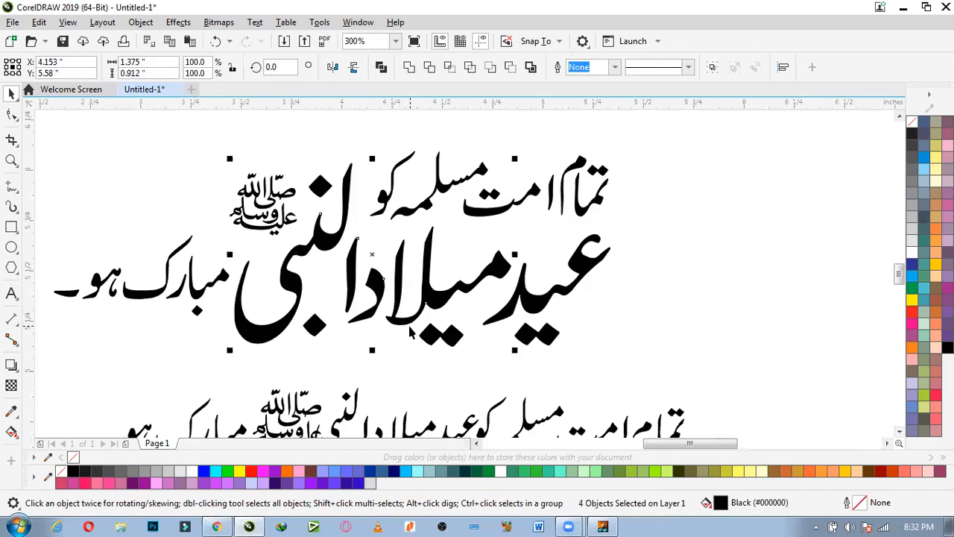
{"action": "left_click", "coordinate": [530, 301], "text": "shift"}
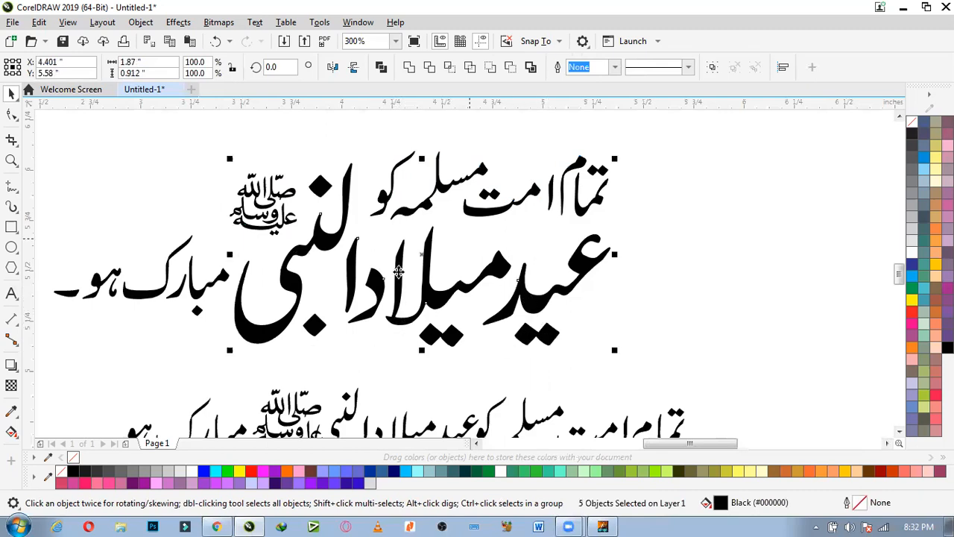
{"action": "left_click", "coordinate": [408, 69]}
{"action": "left_click_drag", "start_coordinate": [545, 297], "coordinate": [568, 347]}
{"action": "key", "text": "ctrl+z"}
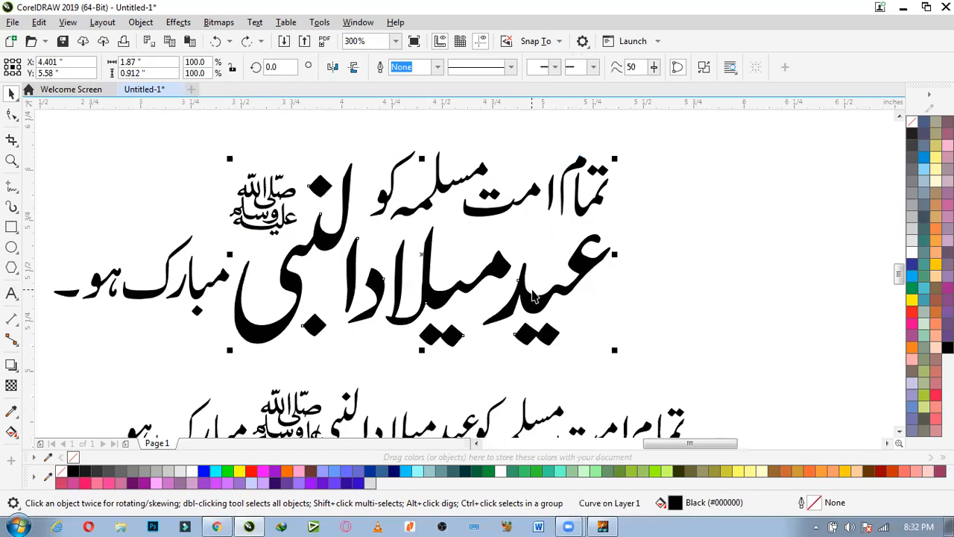
Weld the "ﷺ" ligature together with the "عید میلاد النبی" curve and clear the selection.
{"action": "left_click", "coordinate": [280, 222]}
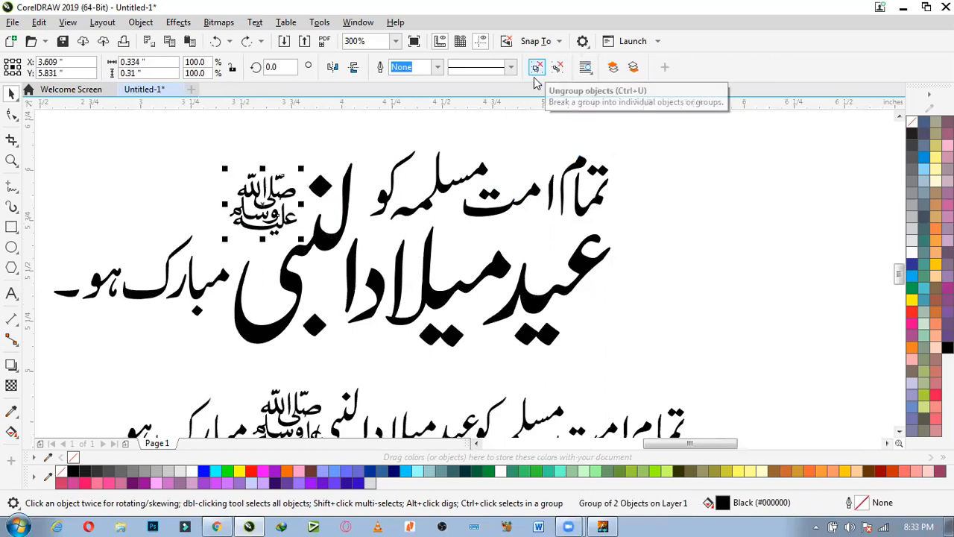
{"action": "left_click", "coordinate": [322, 240], "text": "shift"}
{"action": "left_click", "coordinate": [408, 67]}
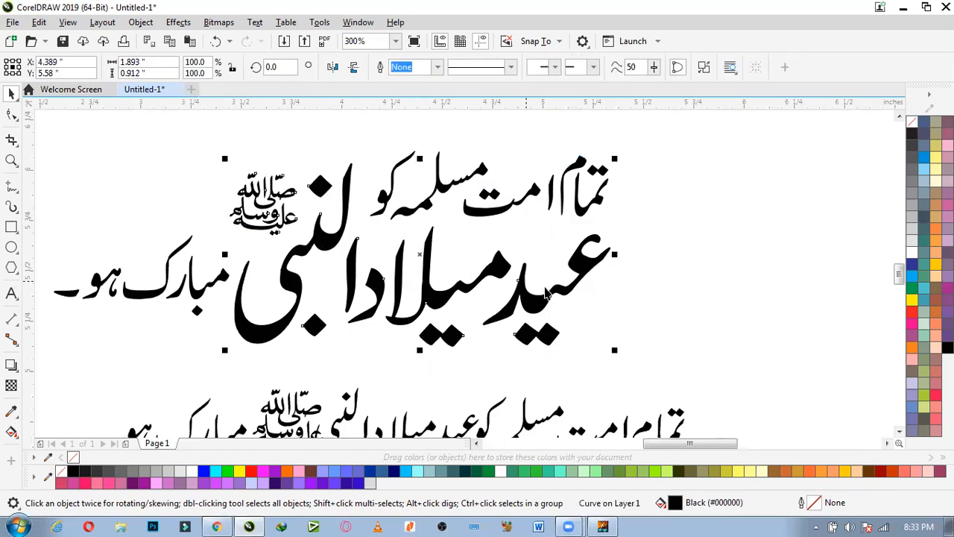
{"action": "left_click", "coordinate": [617, 285]}
{"action": "left_click", "coordinate": [359, 278]}
{"action": "left_click", "coordinate": [648, 284]}
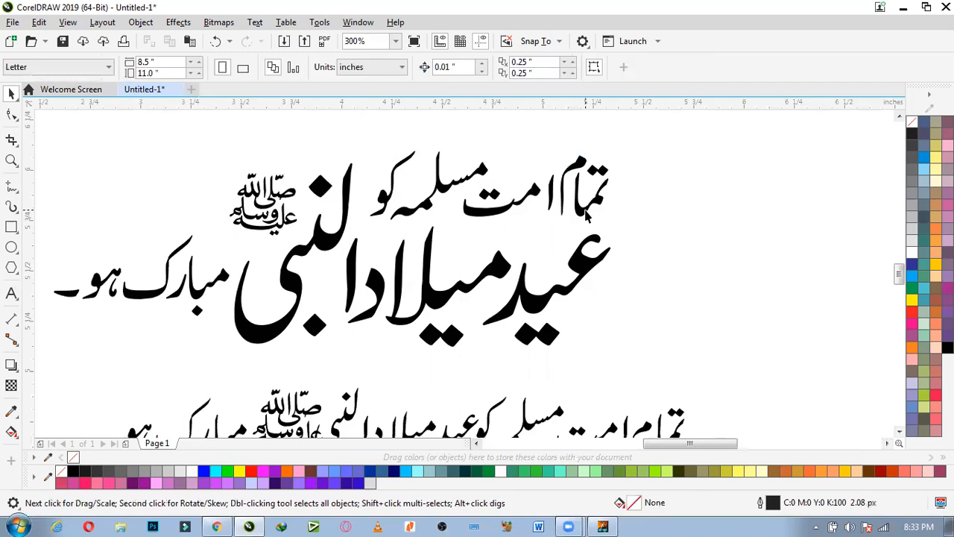
Select the welded "عید میلاد النبی" curve and give it a 10 px outline.
{"action": "left_click", "coordinate": [586, 216]}
{"action": "scroll", "coordinate": [614, 204], "scroll_direction": "down", "scroll_amount": 1}
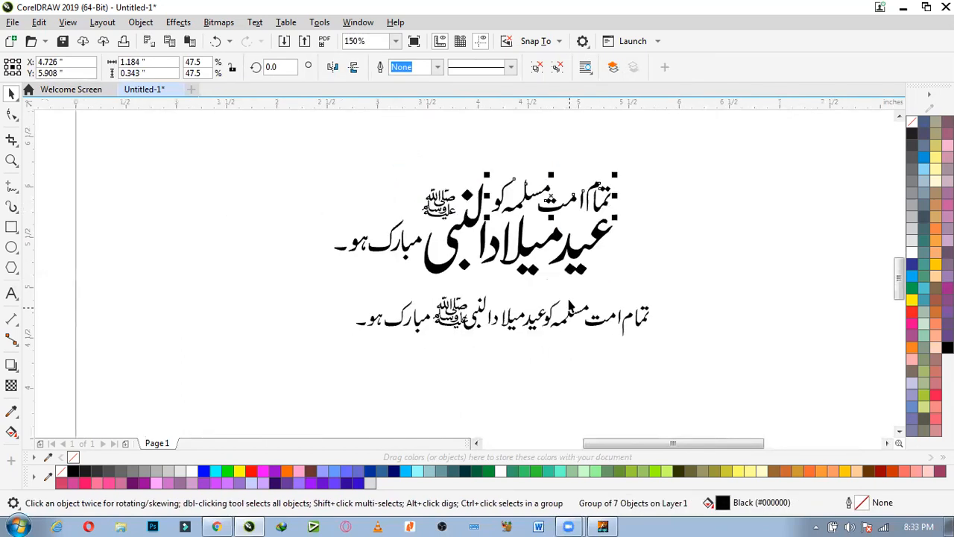
{"action": "left_click", "coordinate": [569, 260]}
{"action": "scroll", "coordinate": [585, 249], "scroll_direction": "up", "scroll_amount": 1}
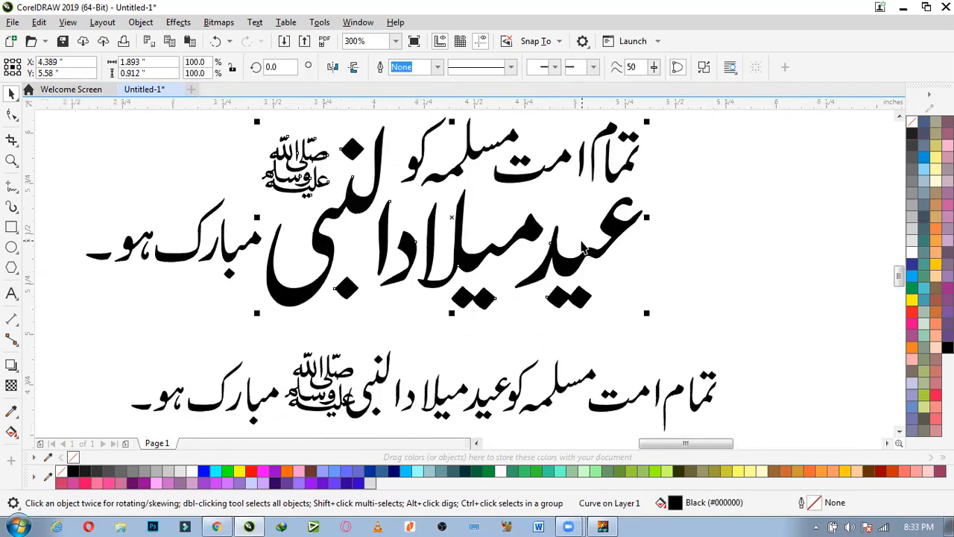
{"action": "key", "text": "F12"}
{"action": "left_click", "coordinate": [389, 211]}
{"action": "left_click", "coordinate": [366, 309]}
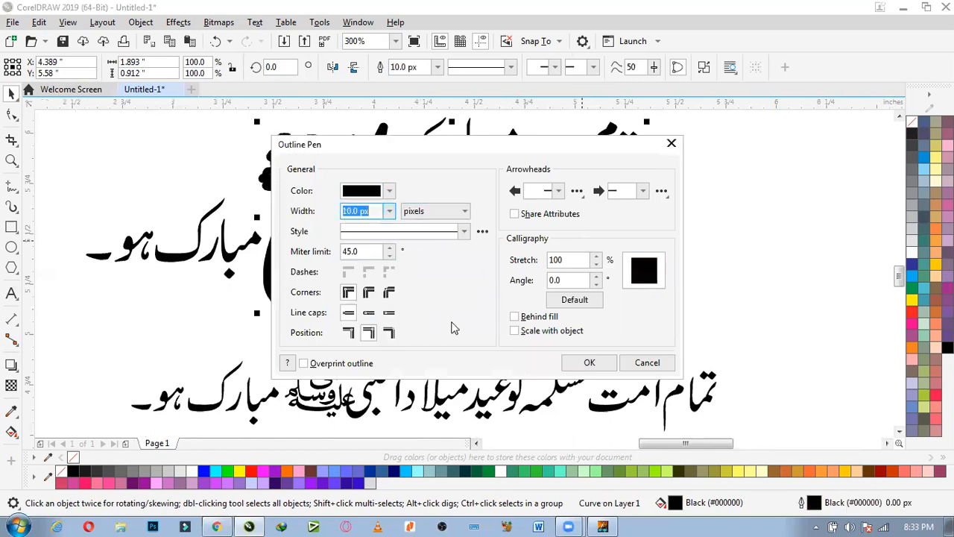
Set the outline to round corners and round line caps, with overprint, behind fill and scale with object enabled.
{"action": "left_click", "coordinate": [368, 312]}
{"action": "left_click", "coordinate": [368, 292]}
{"action": "left_click", "coordinate": [350, 364]}
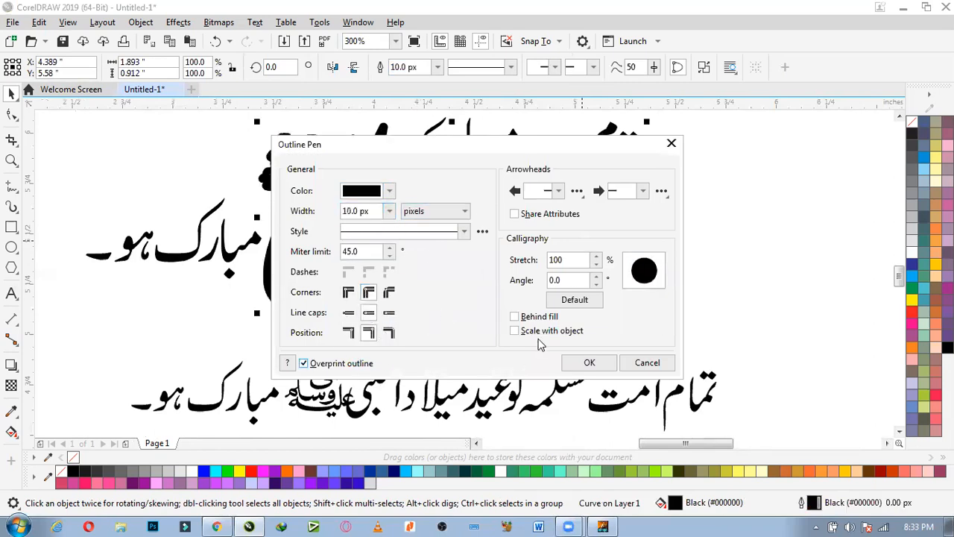
{"action": "left_click", "coordinate": [521, 317]}
{"action": "left_click", "coordinate": [522, 330]}
{"action": "left_click", "coordinate": [588, 363]}
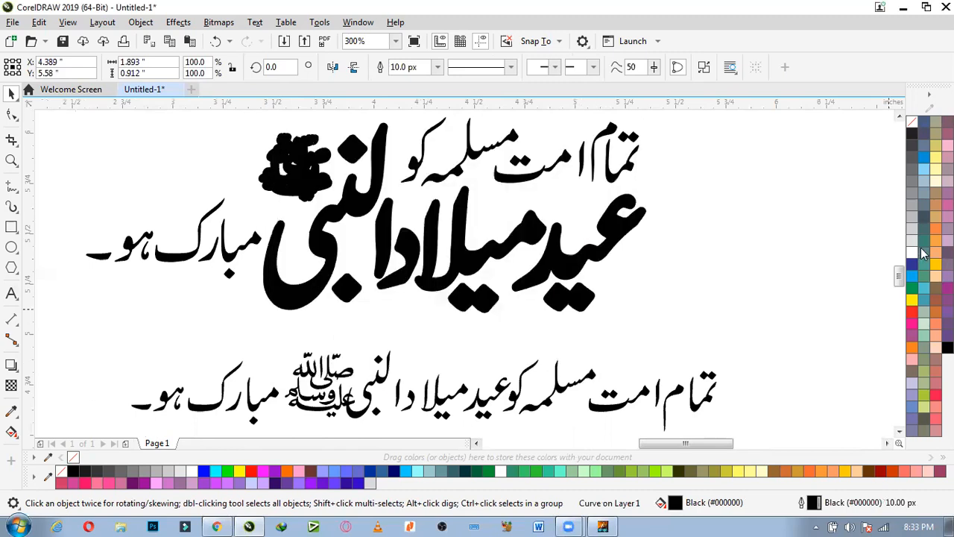
Colour the welded title curve with a red fill and a yellow outline 25 px wide.
{"action": "right_click", "coordinate": [911, 299]}
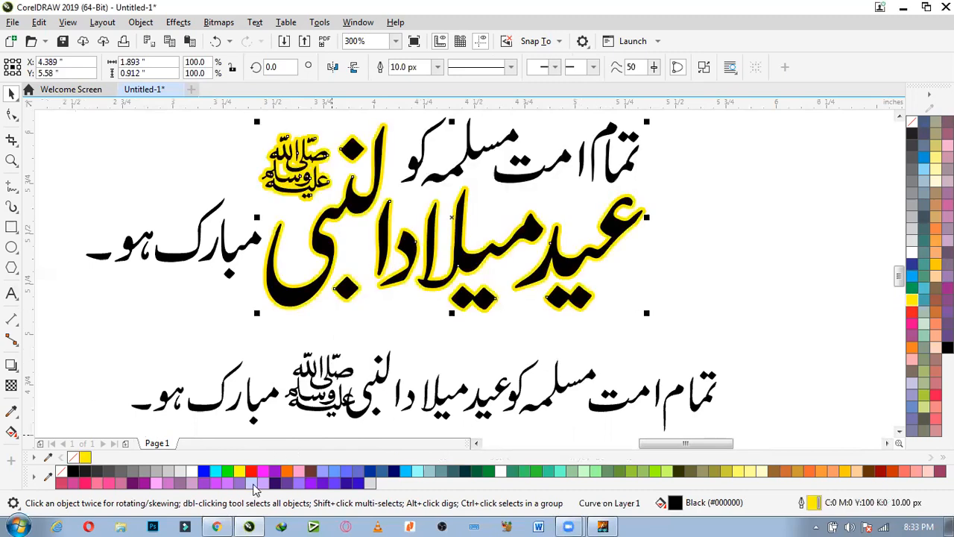
{"action": "left_click", "coordinate": [251, 472]}
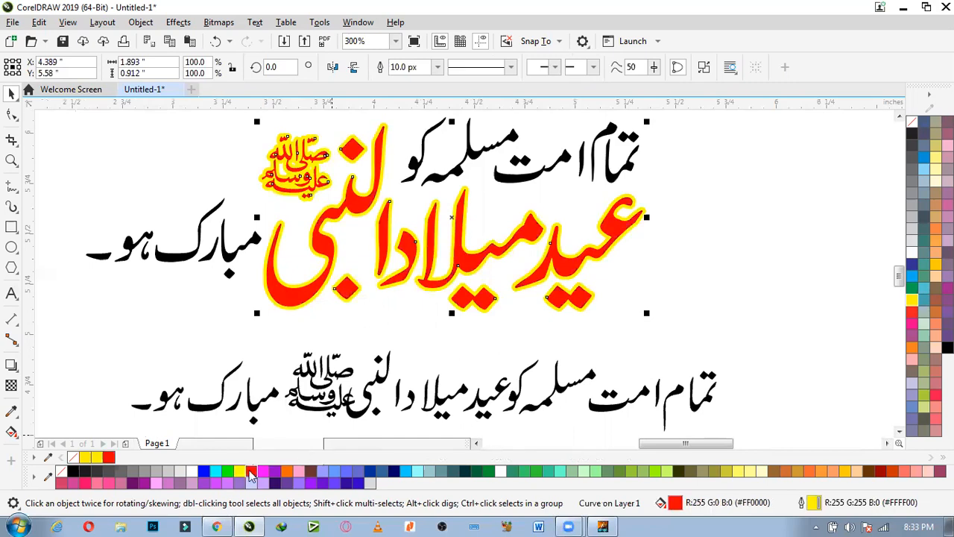
{"action": "key", "text": "F12"}
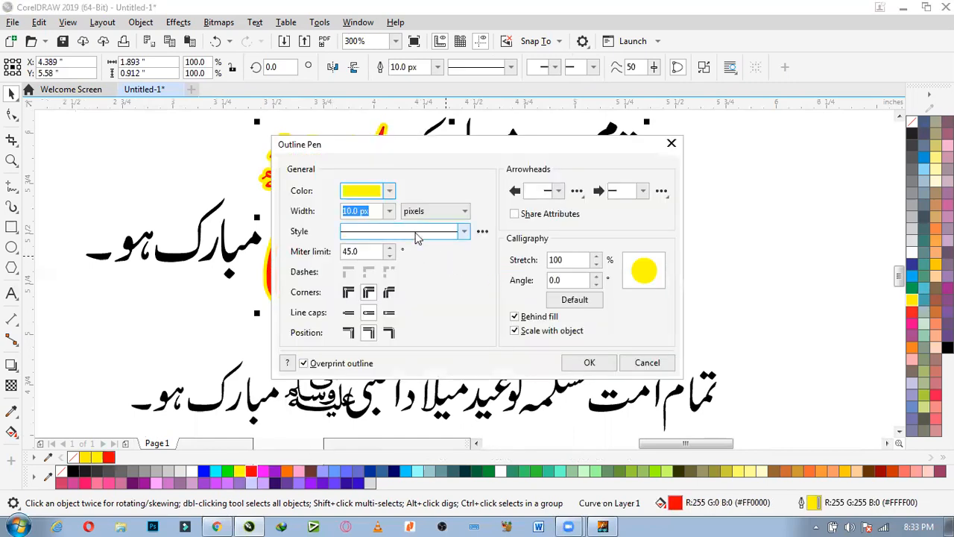
{"action": "left_click", "coordinate": [389, 211]}
{"action": "left_click", "coordinate": [355, 341]}
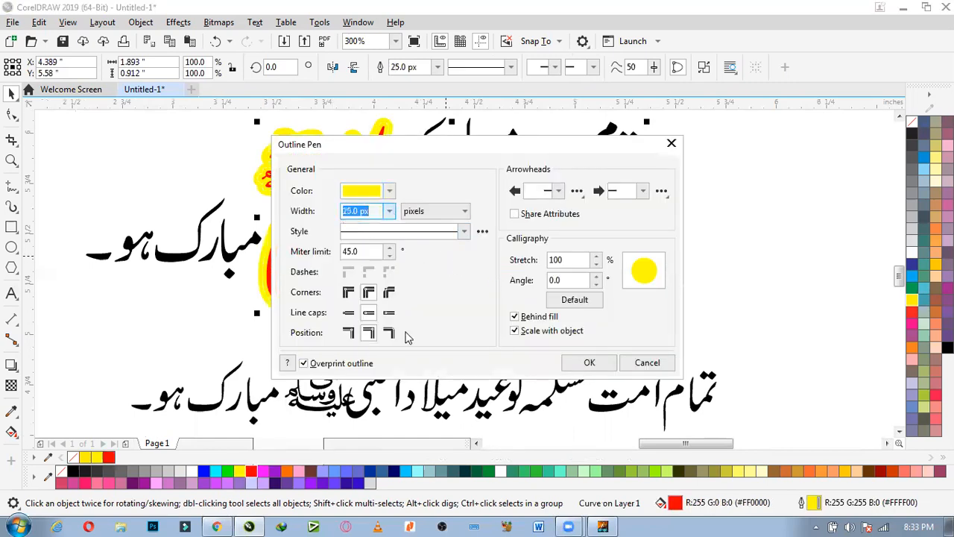
{"action": "left_click", "coordinate": [586, 362]}
Shift the "تمام امت مسلمہ کو" group slightly up and right, and widen the title curve's yellow outline to 30 px.
{"action": "left_click_drag", "start_coordinate": [513, 177], "coordinate": [529, 169]}
{"action": "left_click", "coordinate": [460, 249]}
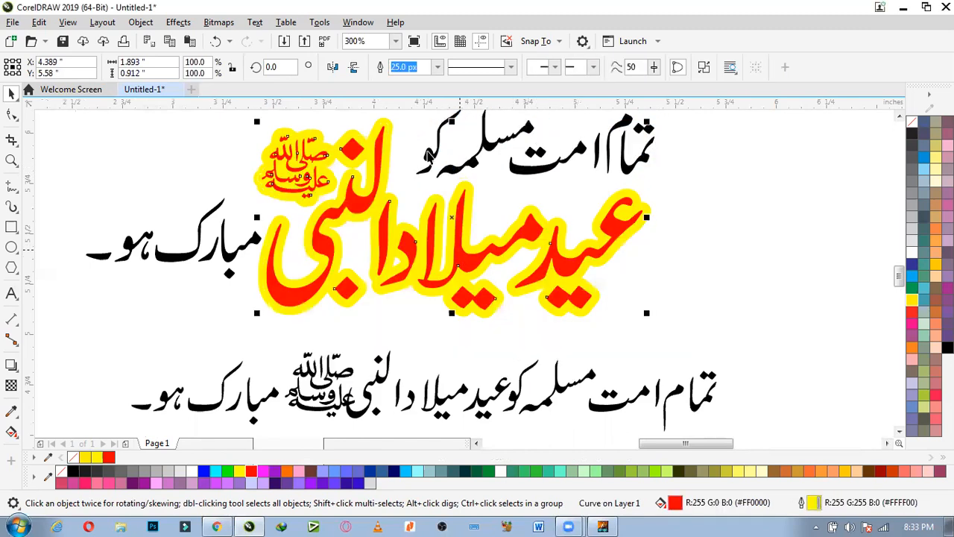
{"action": "type", "text": "30"}
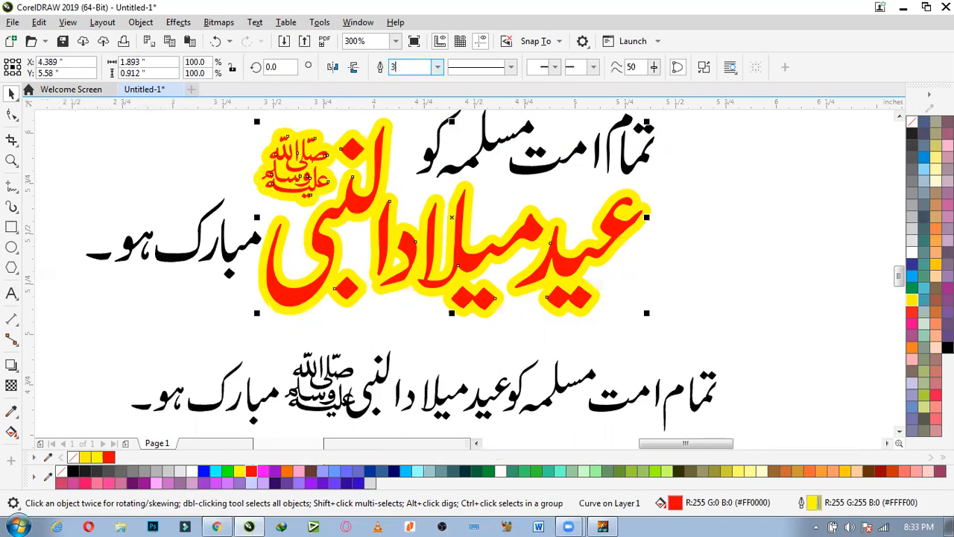
{"action": "key", "text": "Return"}
{"action": "scroll", "coordinate": [352, 336], "scroll_direction": "up", "scroll_amount": 1}
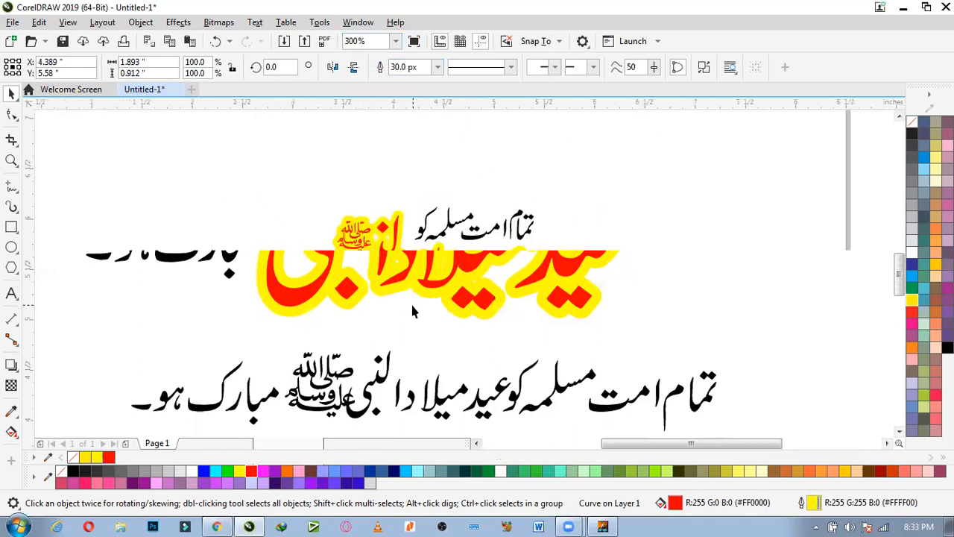
{"action": "scroll", "coordinate": [373, 298], "scroll_direction": "down", "scroll_amount": 3}
{"action": "scroll", "coordinate": [396, 262], "scroll_direction": "up", "scroll_amount": 2}
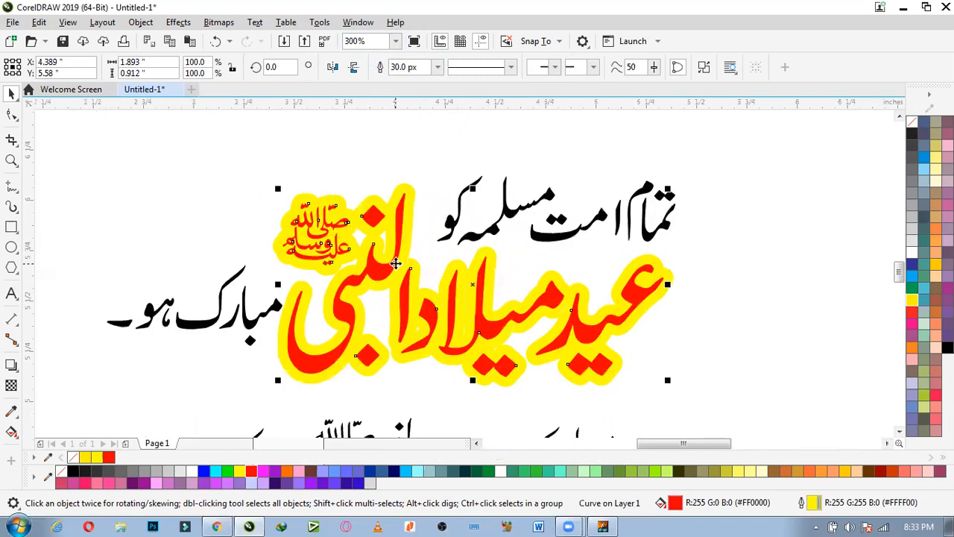
Duplicate the title curve slightly up and to the left, and make the copy's outline white.
{"action": "left_click", "coordinate": [685, 325]}
{"action": "left_click", "coordinate": [571, 323]}
{"action": "left_click_drag", "start_coordinate": [571, 323], "coordinate": [555, 342]}
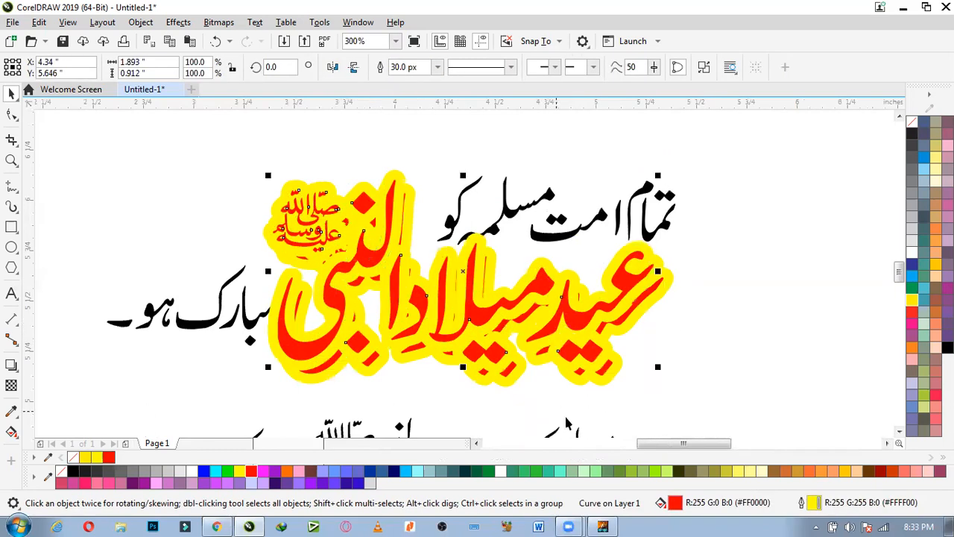
{"action": "mouse_move", "coordinate": [547, 362]}
{"action": "left_mouse_down"}
{"action": "mouse_move", "coordinate": [558, 375]}
{"action": "mouse_move", "coordinate": [553, 345]}
{"action": "left_mouse_up"}
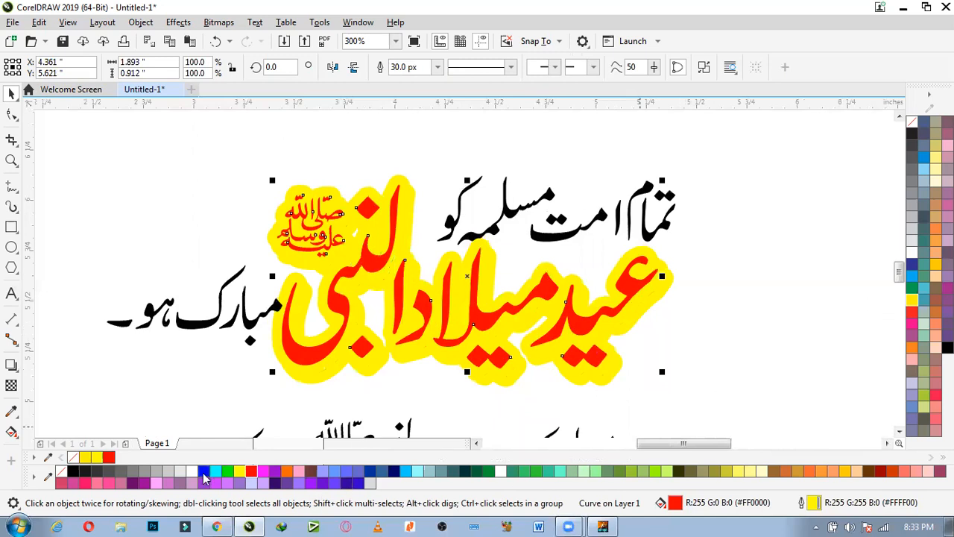
{"action": "right_click", "coordinate": [195, 472]}
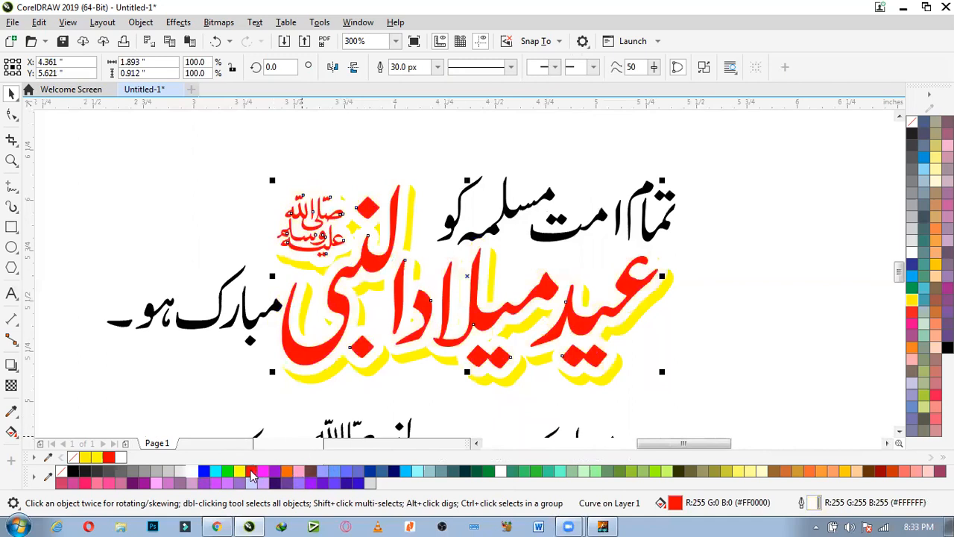
Narrow the copy's white outline to 25 px and centre the copy on the yellow-outlined curve.
{"action": "left_click_drag", "start_coordinate": [415, 67], "coordinate": [387, 65]}
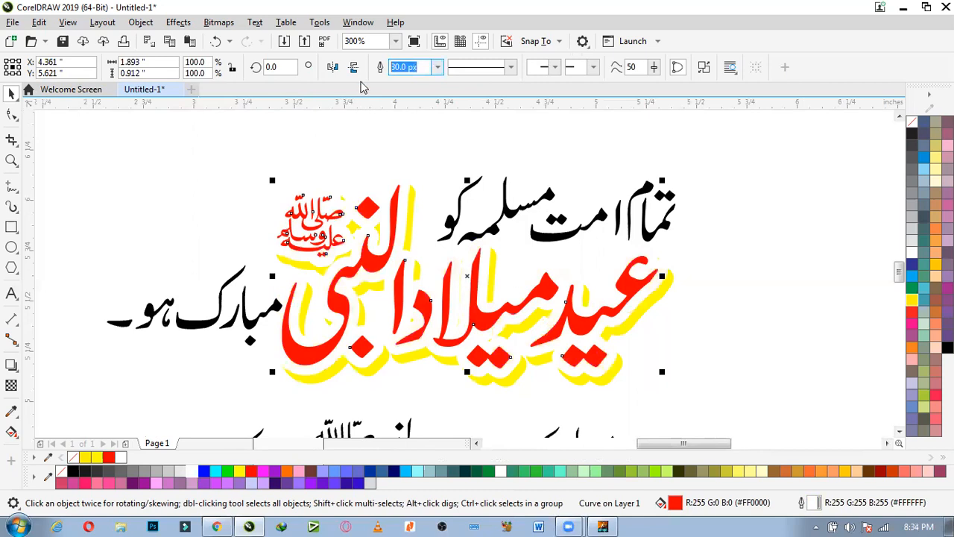
{"action": "type", "text": "25"}
{"action": "key", "text": "Return"}
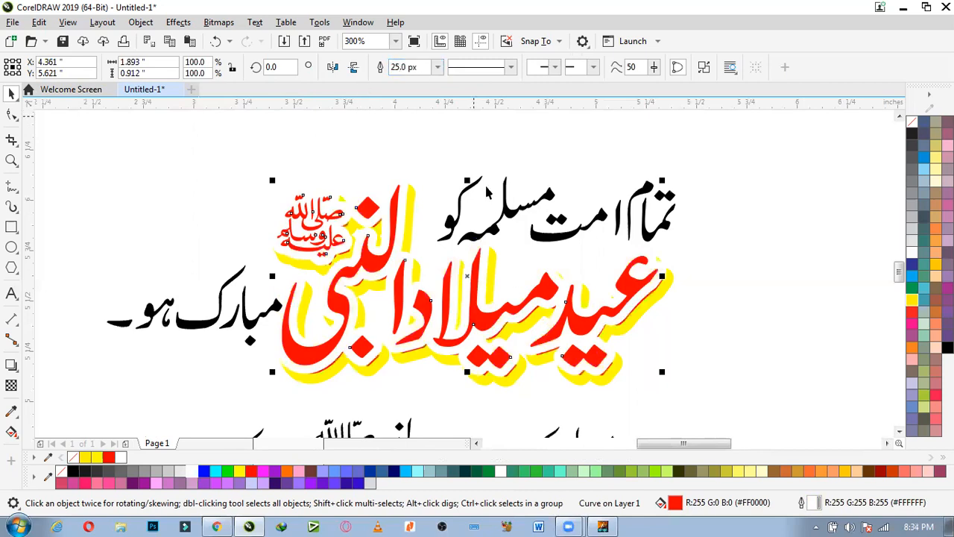
{"action": "left_click", "coordinate": [604, 378], "text": "shift"}
{"action": "key", "text": "c"}
{"action": "key", "text": "e"}
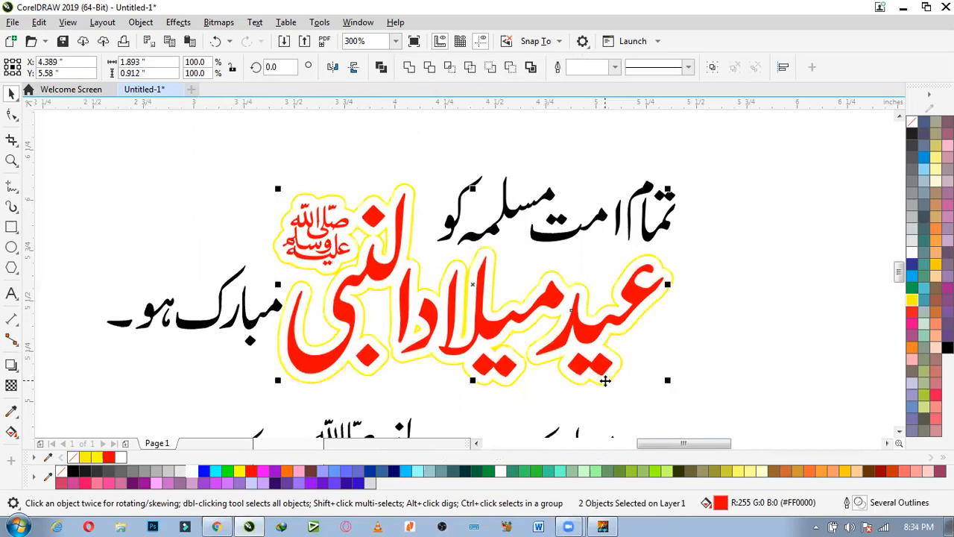
{"action": "left_click", "coordinate": [717, 355]}
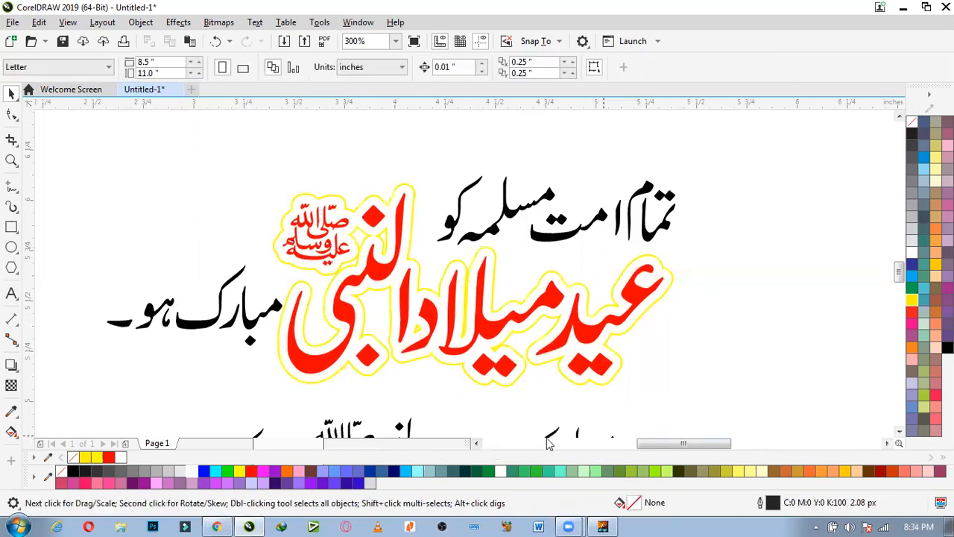
{"action": "scroll", "coordinate": [341, 244], "scroll_direction": "up", "scroll_amount": 3}
{"action": "scroll", "coordinate": [339, 241], "scroll_direction": "down", "scroll_amount": 3}
Reduce the white outline of the front title curve to 20 px and clear the selection.
{"action": "left_click", "coordinate": [385, 247]}
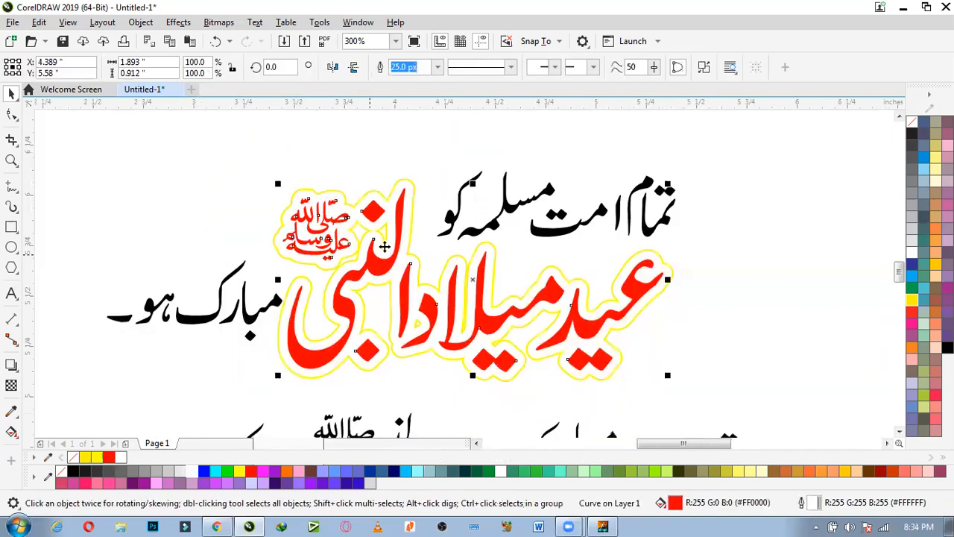
{"action": "type", "text": "20"}
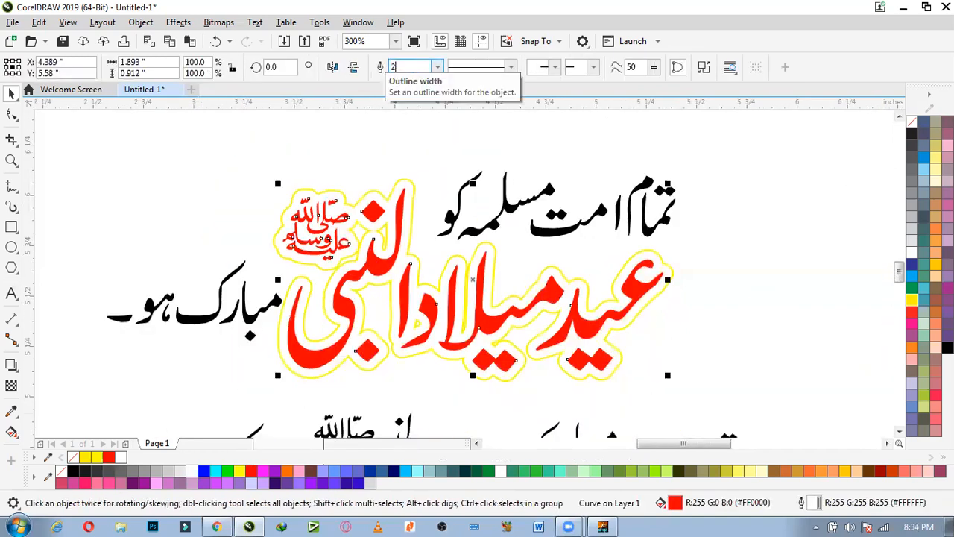
{"action": "scroll", "coordinate": [450, 247], "scroll_direction": "down", "scroll_amount": 1}
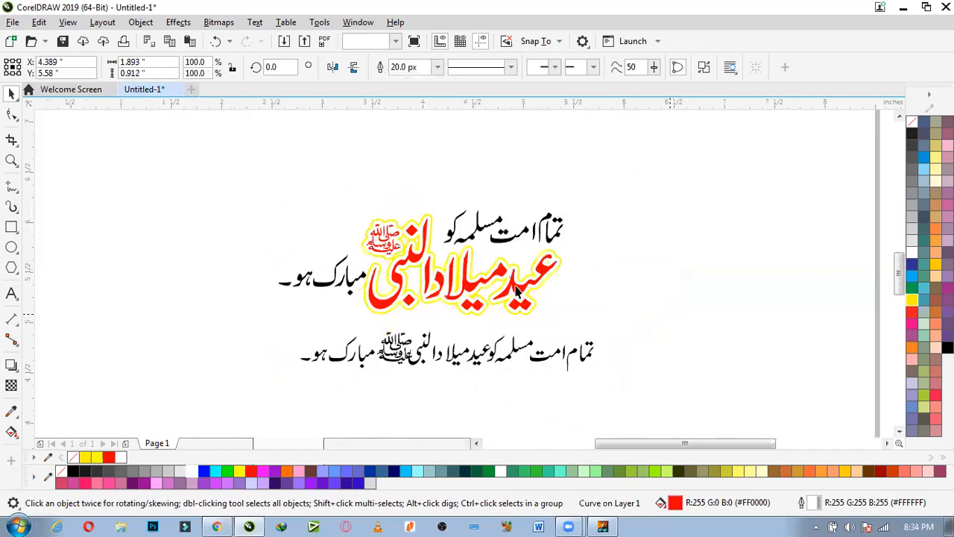
{"action": "scroll", "coordinate": [423, 275], "scroll_direction": "up", "scroll_amount": 1}
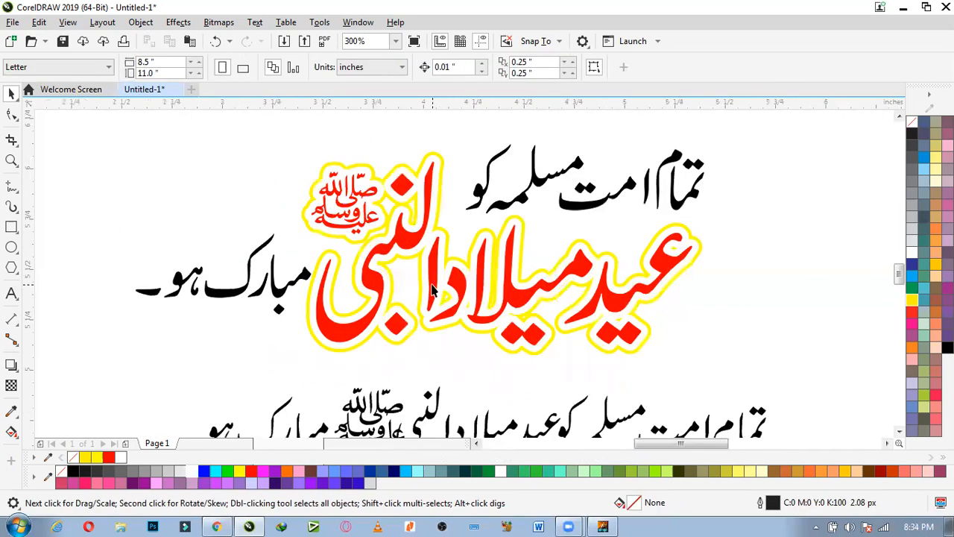
Change both the outline and the fill of the front title curve to black.
{"action": "left_click", "coordinate": [432, 286]}
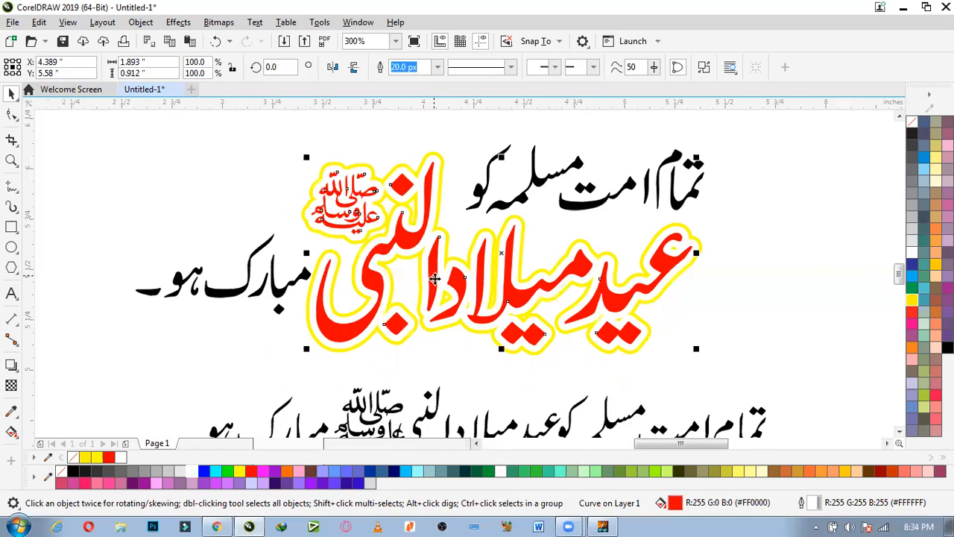
{"action": "scroll", "coordinate": [525, 278], "scroll_direction": "up", "scroll_amount": 1}
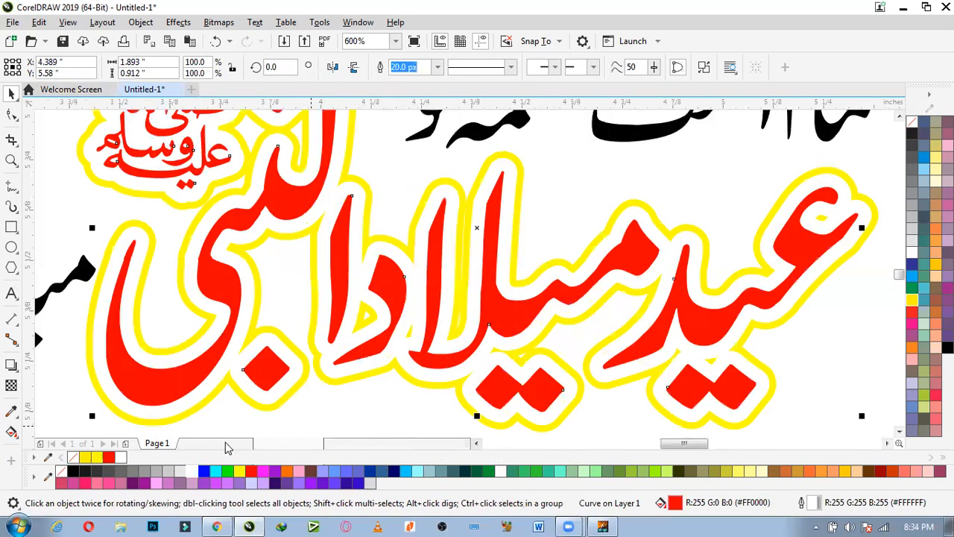
{"action": "right_click", "coordinate": [72, 471]}
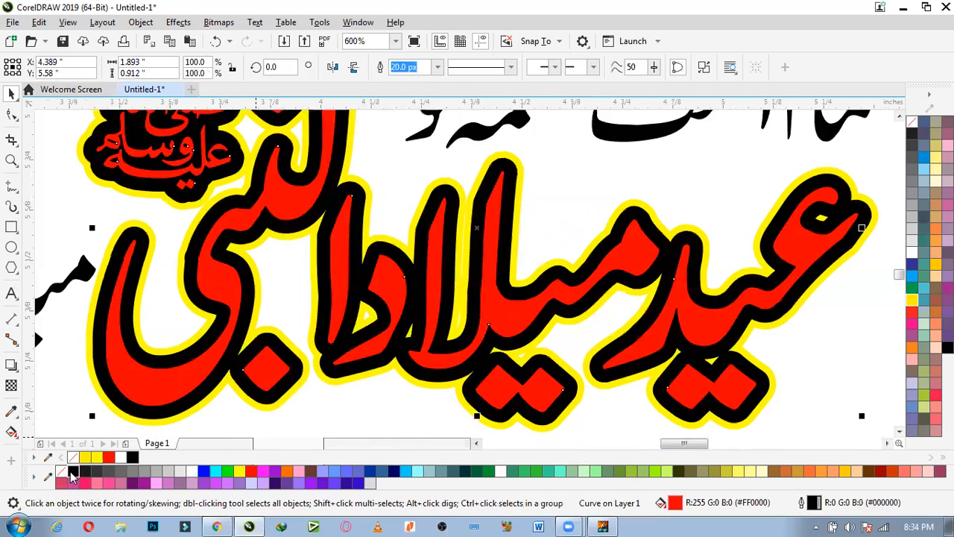
{"action": "left_click", "coordinate": [72, 472]}
Duplicate the black title curve slightly up and to the left, giving the copy a white 16 px outline.
{"action": "scroll", "coordinate": [435, 333], "scroll_direction": "down", "scroll_amount": 1}
{"action": "left_click_drag", "start_coordinate": [419, 339], "coordinate": [407, 323]}
{"action": "left_click_drag", "start_coordinate": [423, 66], "coordinate": [383, 68]}
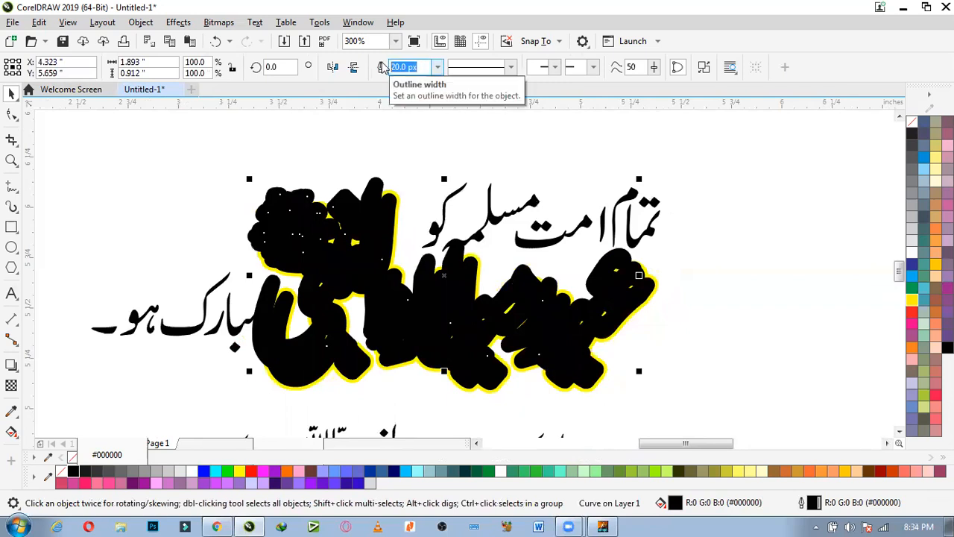
{"action": "type", "text": "16"}
{"action": "key", "text": "Return"}
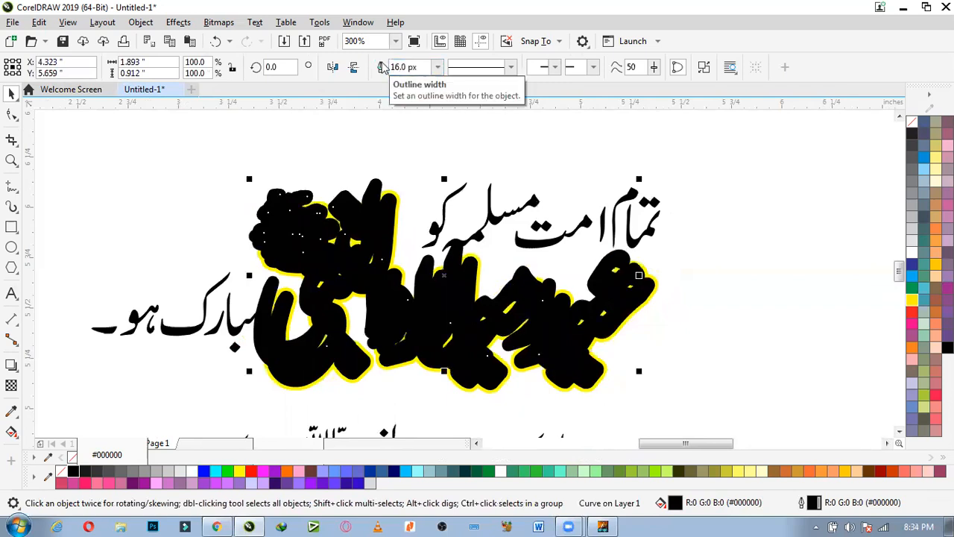
{"action": "right_click", "coordinate": [193, 470]}
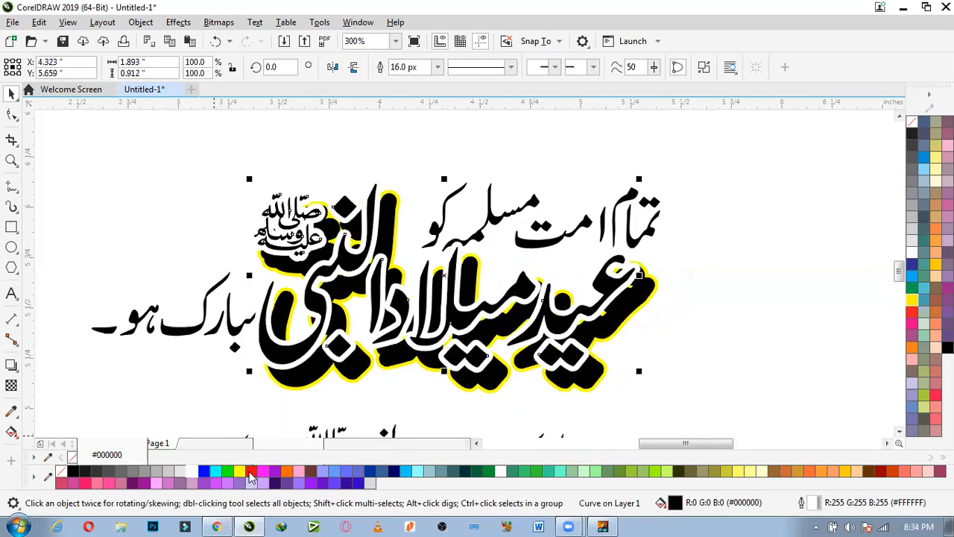
Fill the white-outlined copy red, centre it on the black curve and clear the selection.
{"action": "left_click", "coordinate": [487, 376]}
{"action": "key", "text": "Delete"}
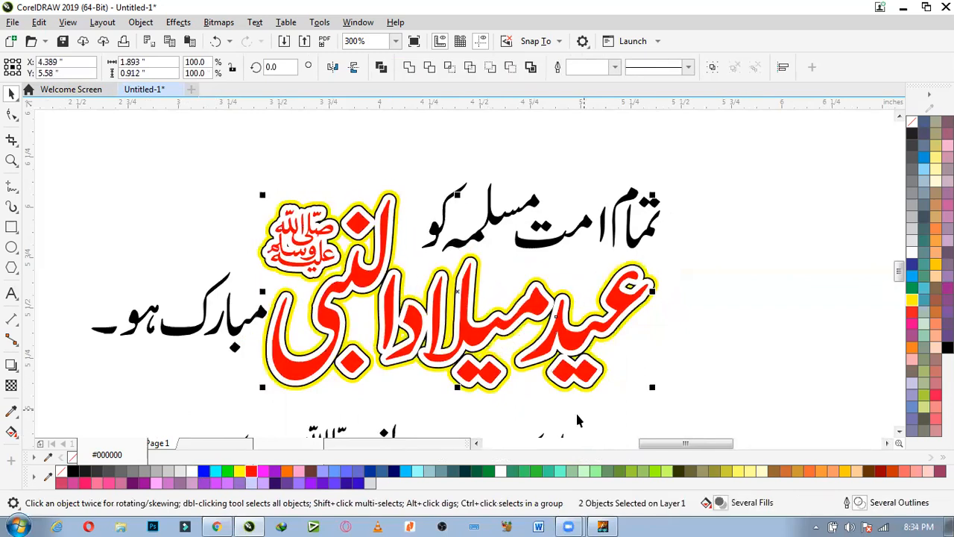
{"action": "left_click", "coordinate": [545, 393]}
{"action": "scroll", "coordinate": [545, 392], "scroll_direction": "down", "scroll_amount": 2}
{"action": "scroll", "coordinate": [495, 378], "scroll_direction": "up", "scroll_amount": 2}
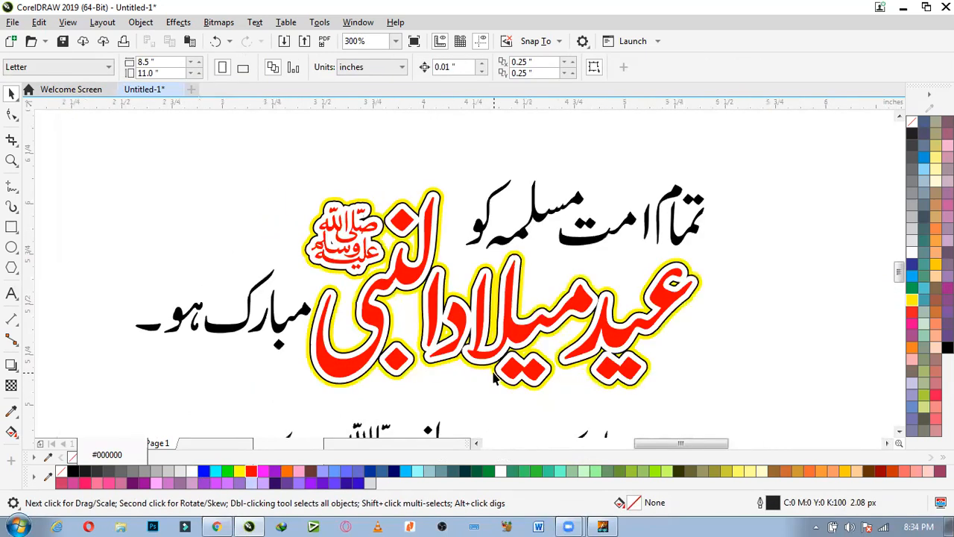
Move the "تمام امت مسلمہ کو" group slightly up and left, away from the outlined title.
{"action": "left_click", "coordinate": [522, 236]}
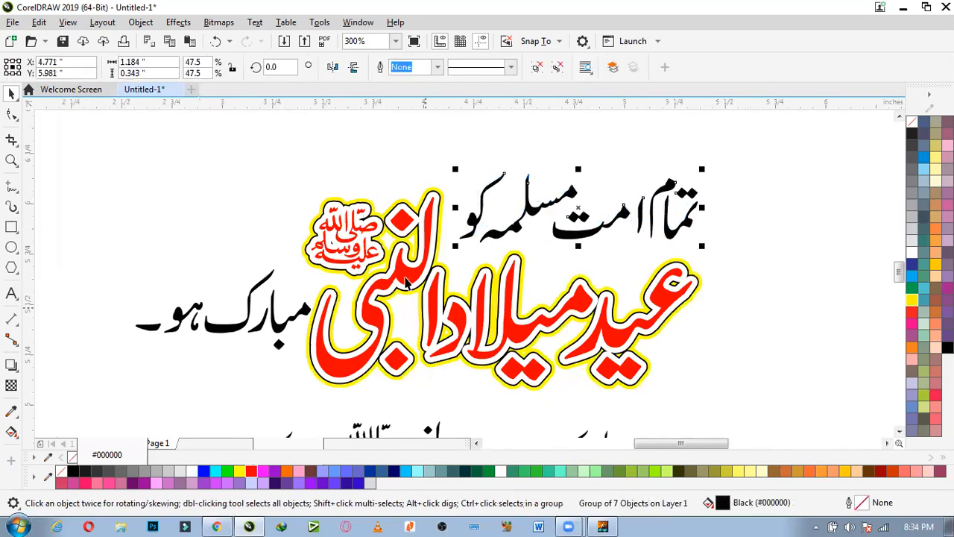
{"action": "scroll", "coordinate": [585, 358], "scroll_direction": "up", "scroll_amount": 2}
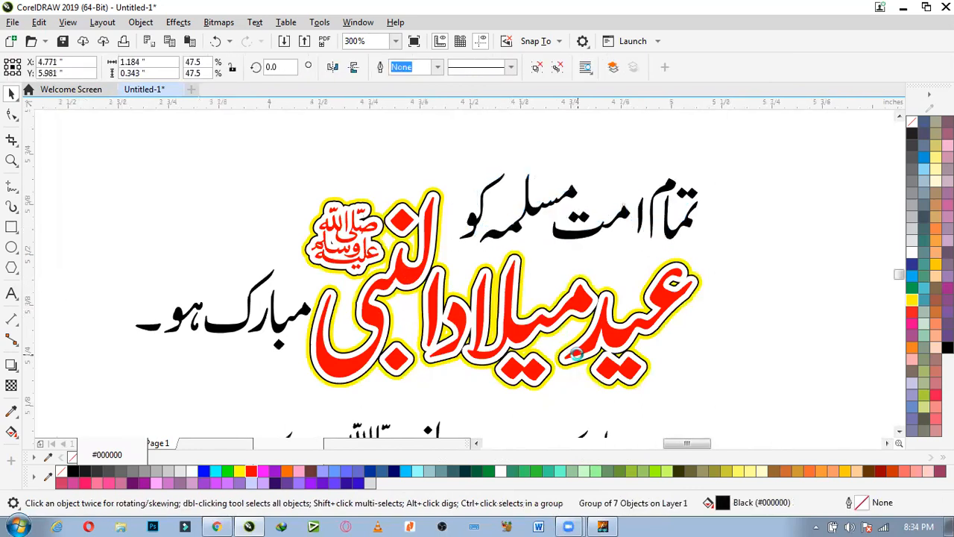
{"action": "scroll", "coordinate": [520, 333], "scroll_direction": "down", "scroll_amount": 2}
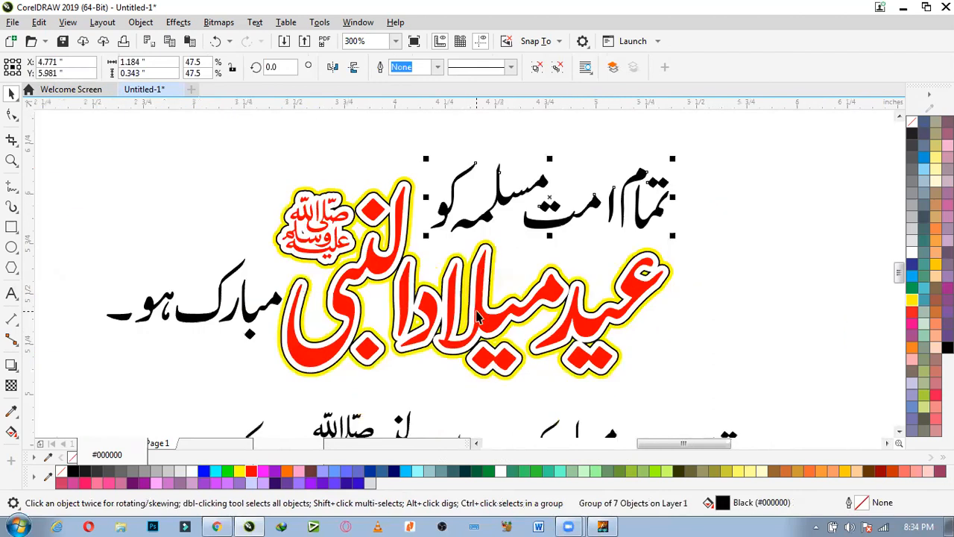
Apply a soft-edge bevel with a 0.1" distance offset to the red title curve.
{"action": "scroll", "coordinate": [367, 301], "scroll_direction": "up", "scroll_amount": 2}
{"action": "scroll", "coordinate": [367, 302], "scroll_direction": "down", "scroll_amount": 1}
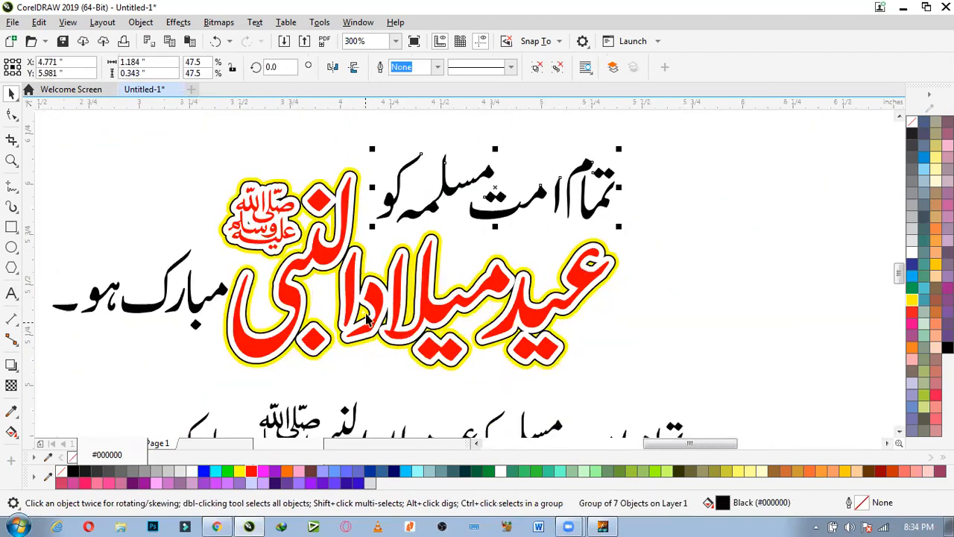
{"action": "left_click", "coordinate": [377, 301], "text": "ctrl"}
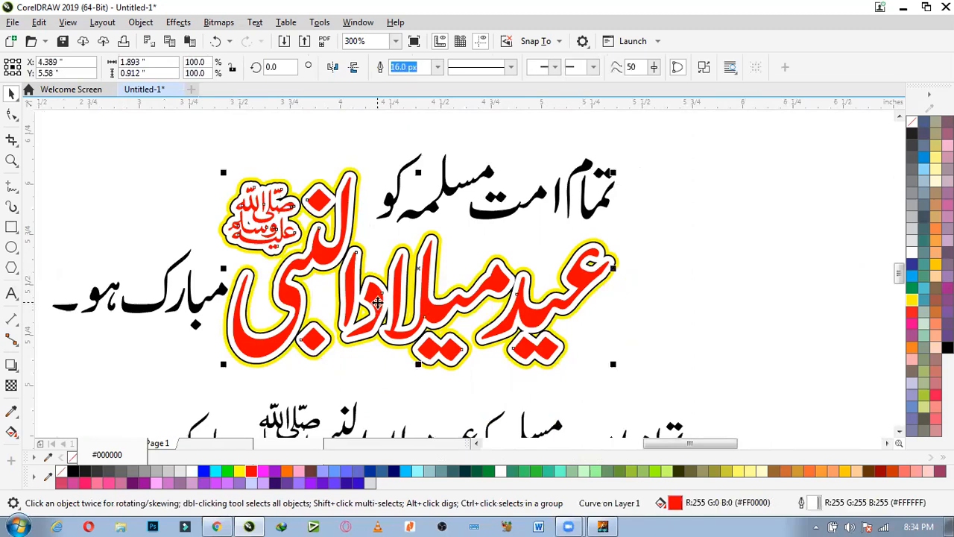
{"action": "left_click", "coordinate": [182, 23]}
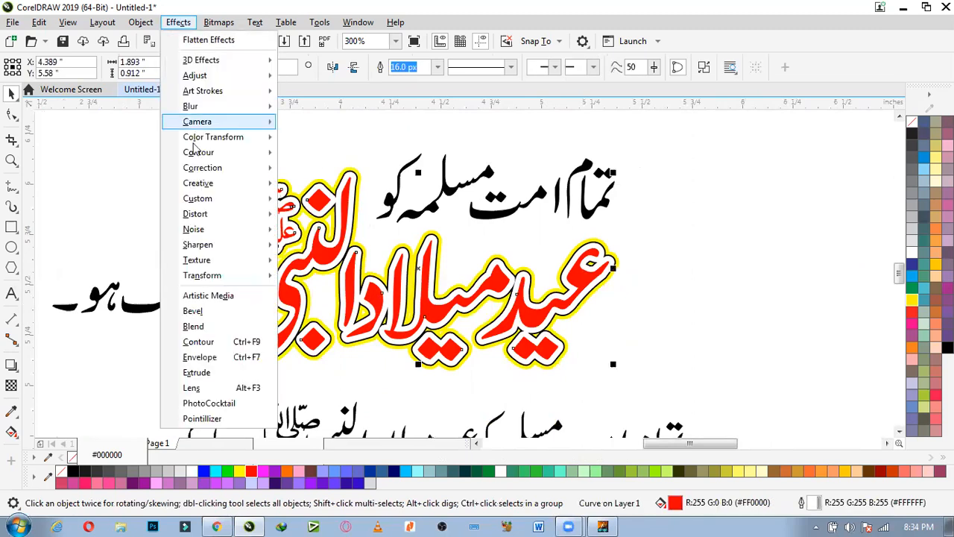
{"action": "left_click", "coordinate": [192, 310]}
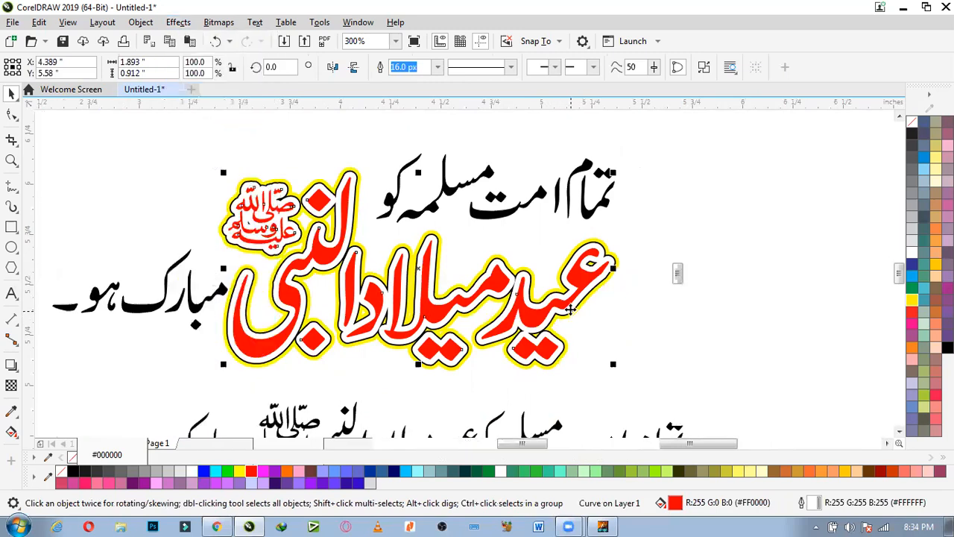
{"action": "left_click", "coordinate": [845, 459]}
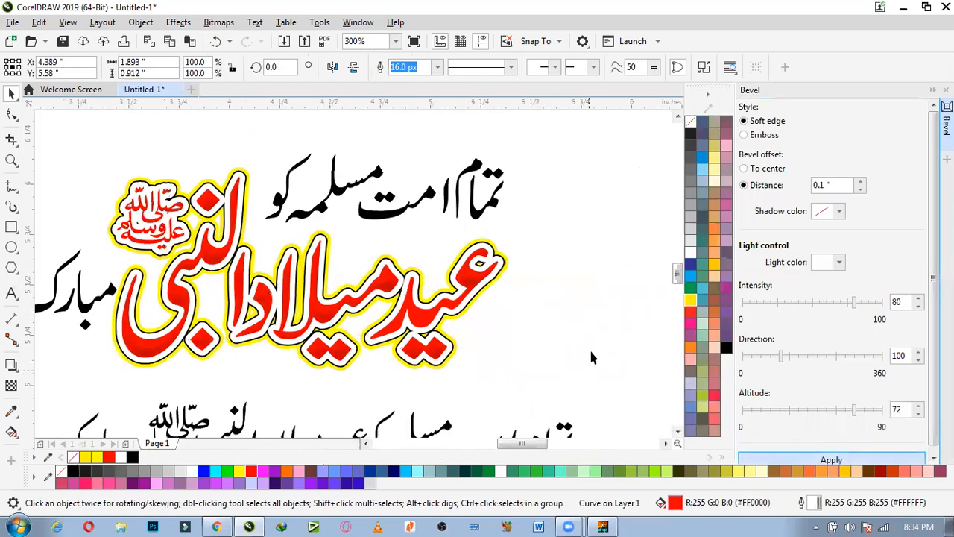
{"action": "left_click", "coordinate": [573, 322]}
{"action": "left_click_drag", "start_coordinate": [469, 282], "coordinate": [496, 320]}
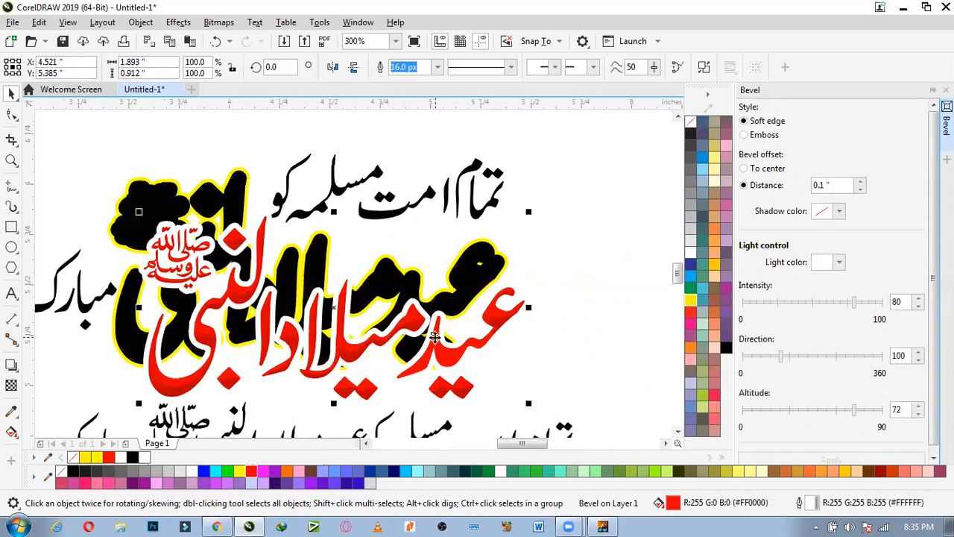
{"action": "key", "text": "ctrl+z"}
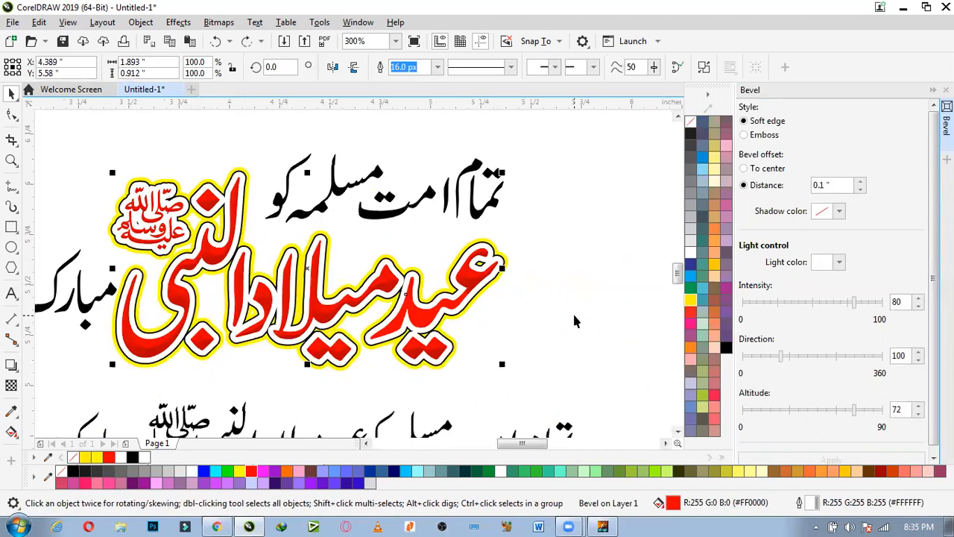
Clear the selection and close the Bevel settings.
{"action": "left_click", "coordinate": [573, 312]}
{"action": "scroll", "coordinate": [374, 380], "scroll_direction": "down", "scroll_amount": 3}
{"action": "scroll", "coordinate": [590, 294], "scroll_direction": "up", "scroll_amount": 3}
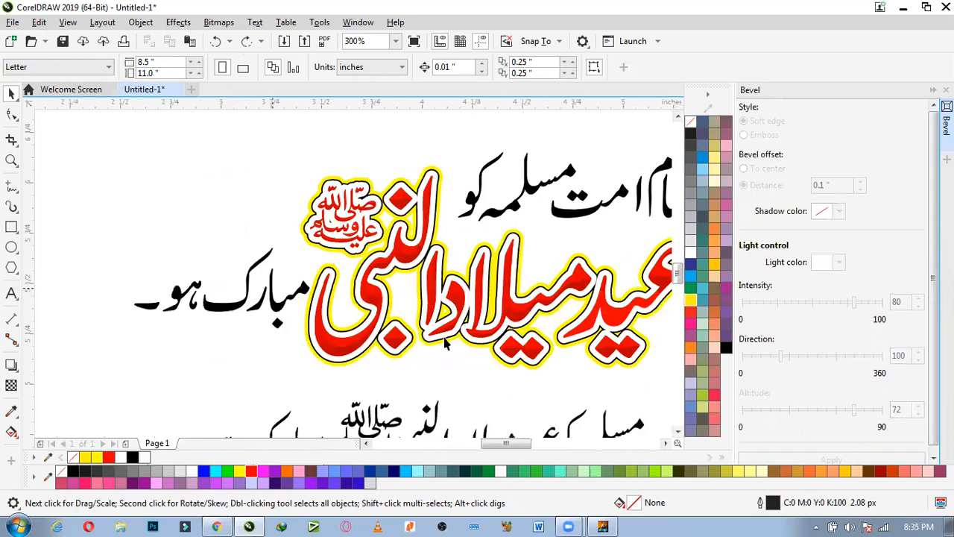
{"action": "left_click", "coordinate": [946, 90]}
{"action": "scroll", "coordinate": [407, 326], "scroll_direction": "down", "scroll_amount": 1}
{"action": "scroll", "coordinate": [598, 298], "scroll_direction": "up", "scroll_amount": 1}
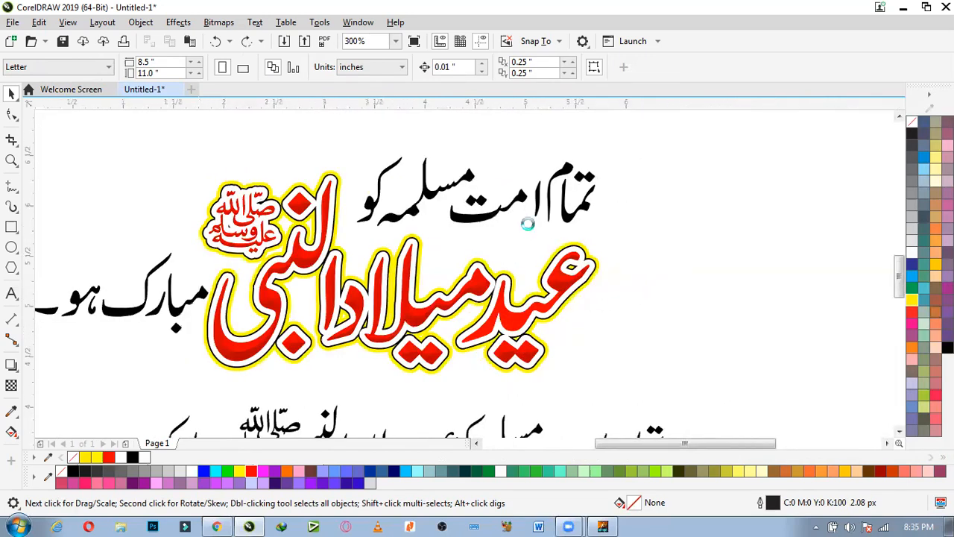
Draw a rectangle about 3.42 by 1.51 inches around the styled greeting, filled dark green (#006633) and placed behind the lettering.
{"action": "scroll", "coordinate": [522, 231], "scroll_direction": "down", "scroll_amount": 1}
{"action": "key", "text": "F6"}
{"action": "left_click_drag", "start_coordinate": [256, 155], "coordinate": [601, 308]}
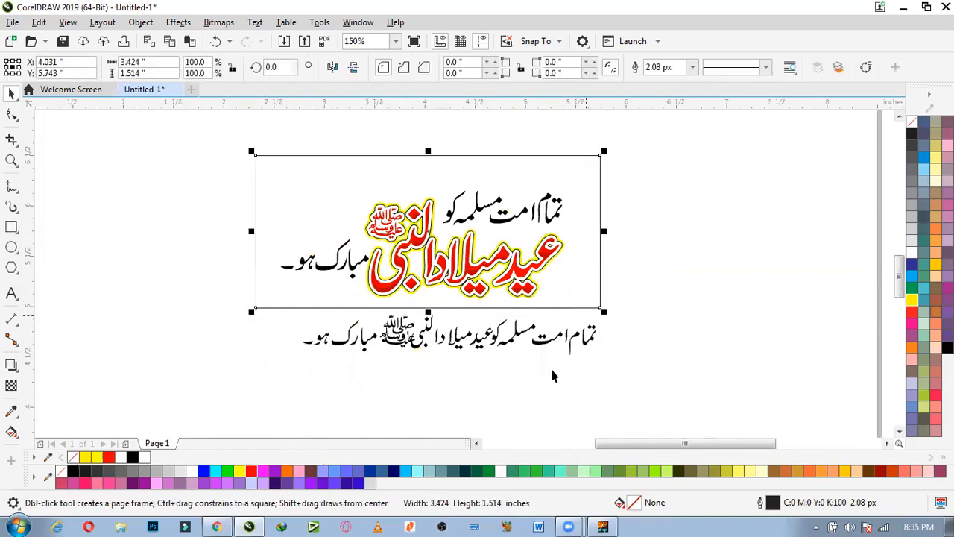
{"action": "key", "text": "space"}
{"action": "left_click_drag", "start_coordinate": [477, 471], "coordinate": [594, 337]}
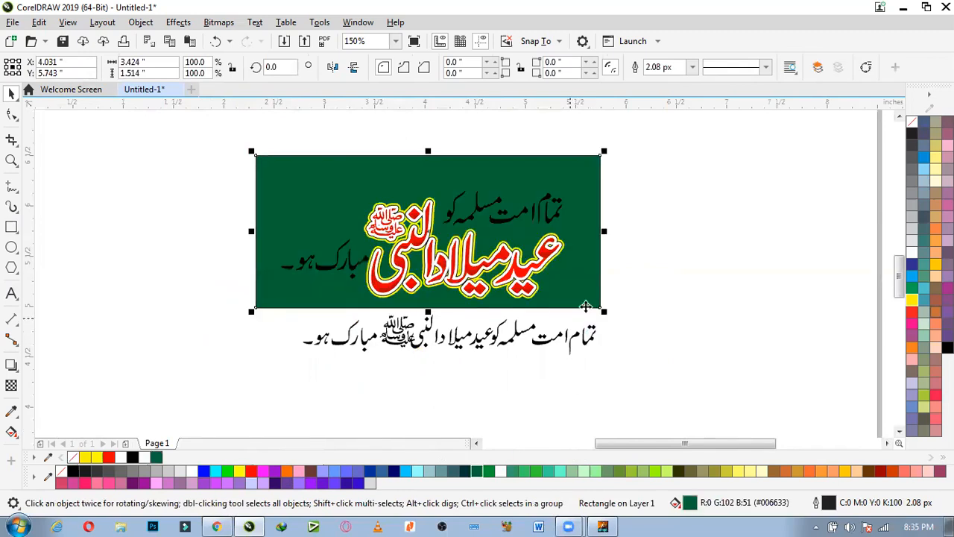
Fill both black word groups beside the title white and shift them slightly left together.
{"action": "left_click", "coordinate": [548, 213]}
{"action": "left_click", "coordinate": [339, 277], "text": "shift"}
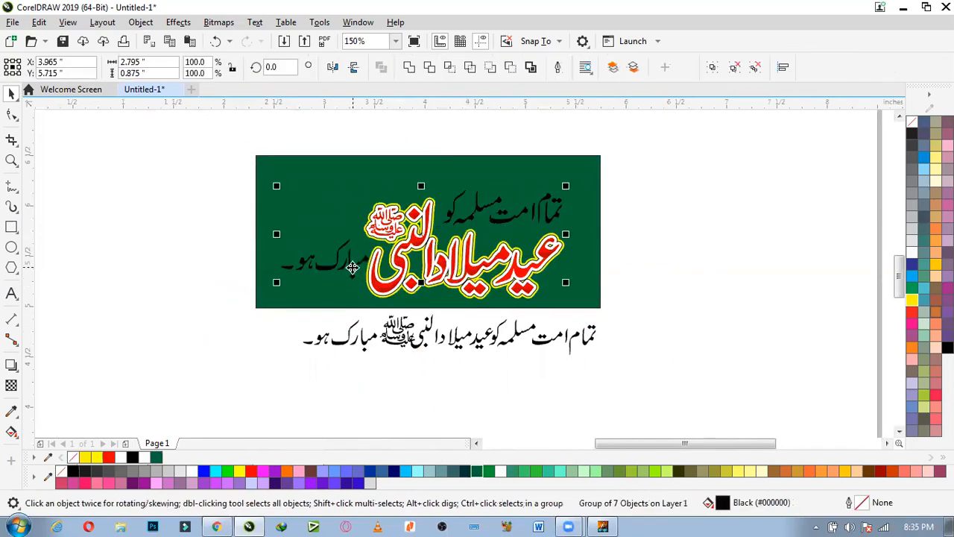
{"action": "left_click", "coordinate": [192, 473]}
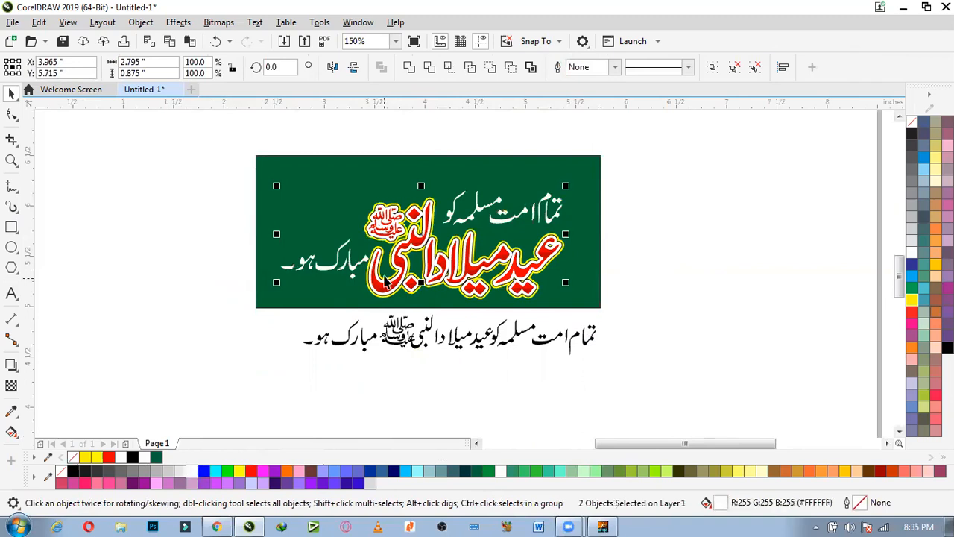
{"action": "left_click_drag", "start_coordinate": [355, 274], "coordinate": [351, 277]}
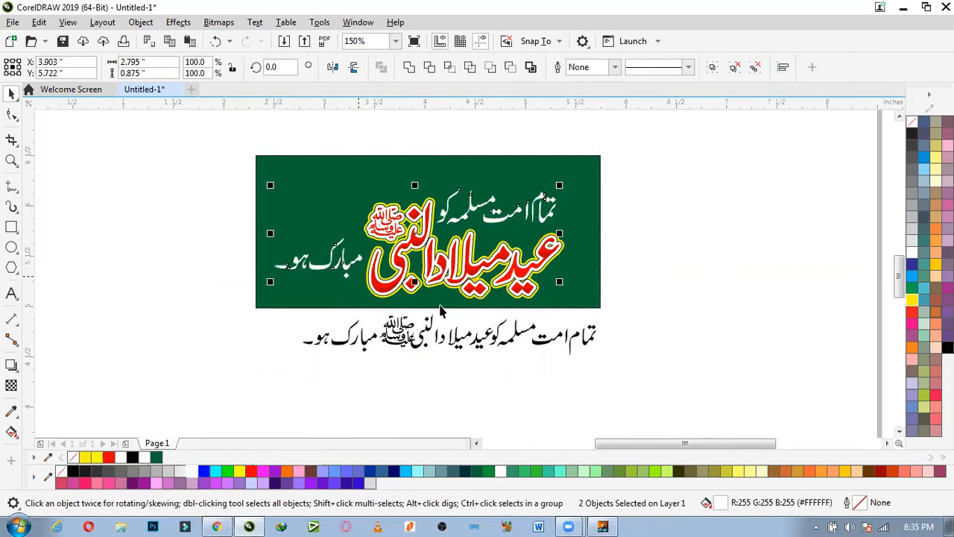
{"action": "left_click", "coordinate": [650, 304]}
Narrow the background rectangle from both sides to about 3.03 inches wide and fill it navy blue.
{"action": "left_click", "coordinate": [588, 236]}
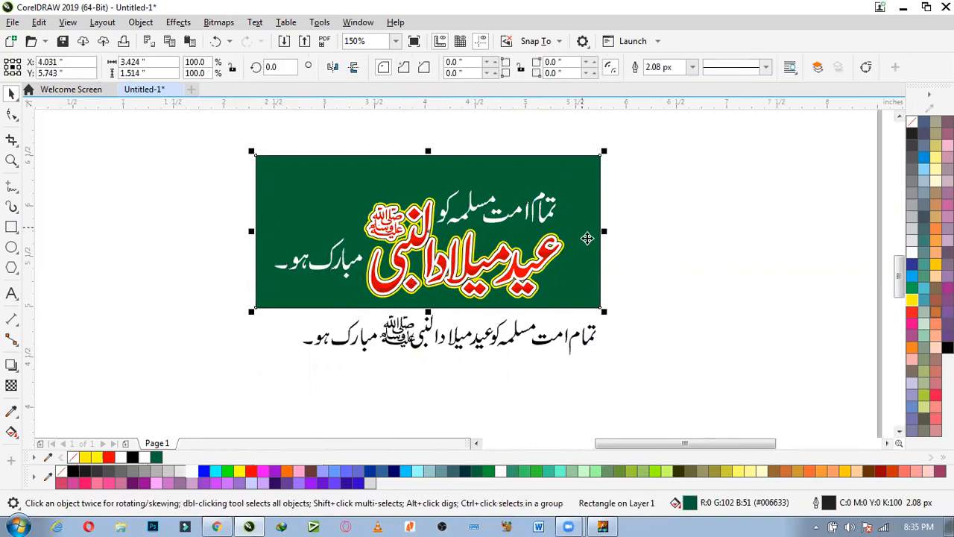
{"action": "left_click_drag", "start_coordinate": [603, 231], "coordinate": [578, 231]}
{"action": "left_click_drag", "start_coordinate": [249, 230], "coordinate": [269, 231]}
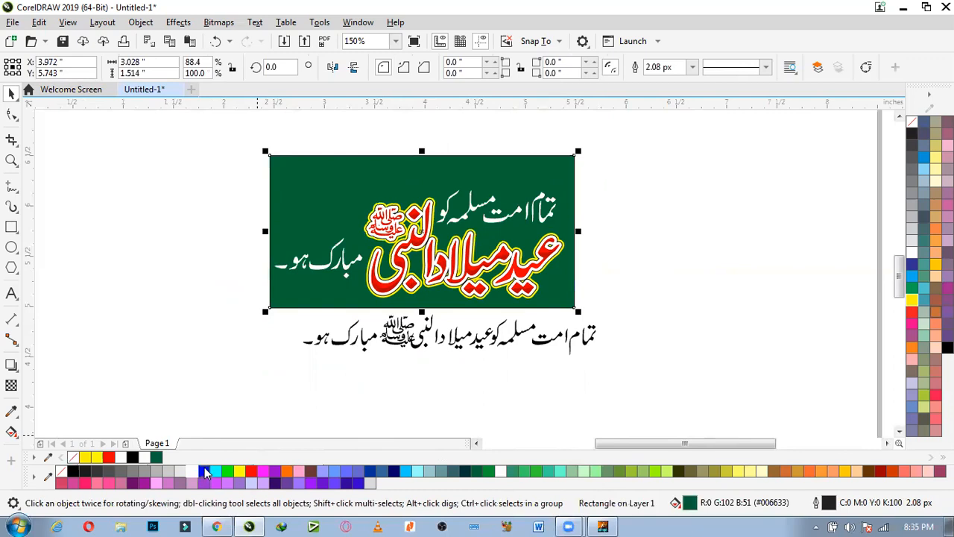
{"action": "left_click", "coordinate": [206, 471]}
{"action": "left_click", "coordinate": [395, 471]}
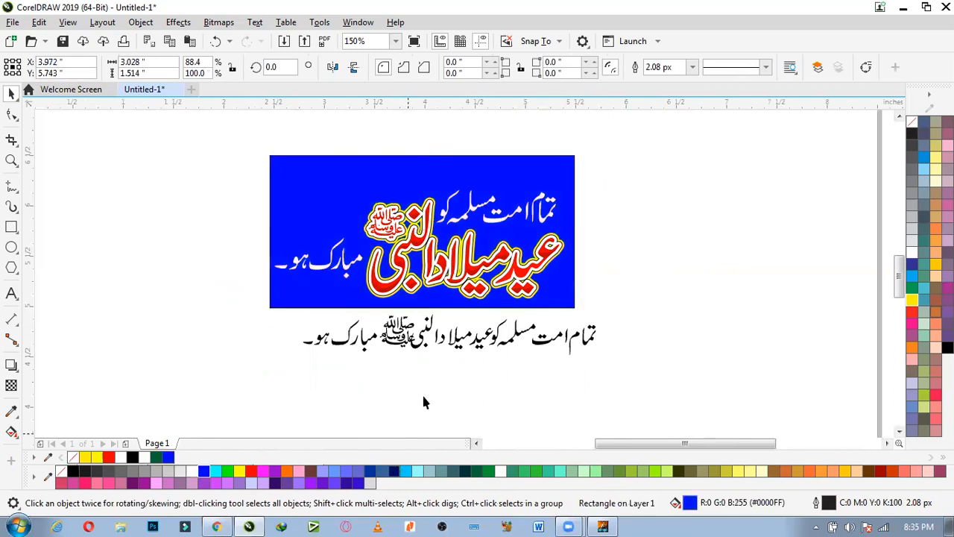
{"action": "left_click", "coordinate": [744, 296]}
Lower the background rectangle's top edge to just above the lettering and clear the selection.
{"action": "left_click", "coordinate": [426, 185]}
{"action": "scroll", "coordinate": [432, 182], "scroll_direction": "up", "scroll_amount": 2}
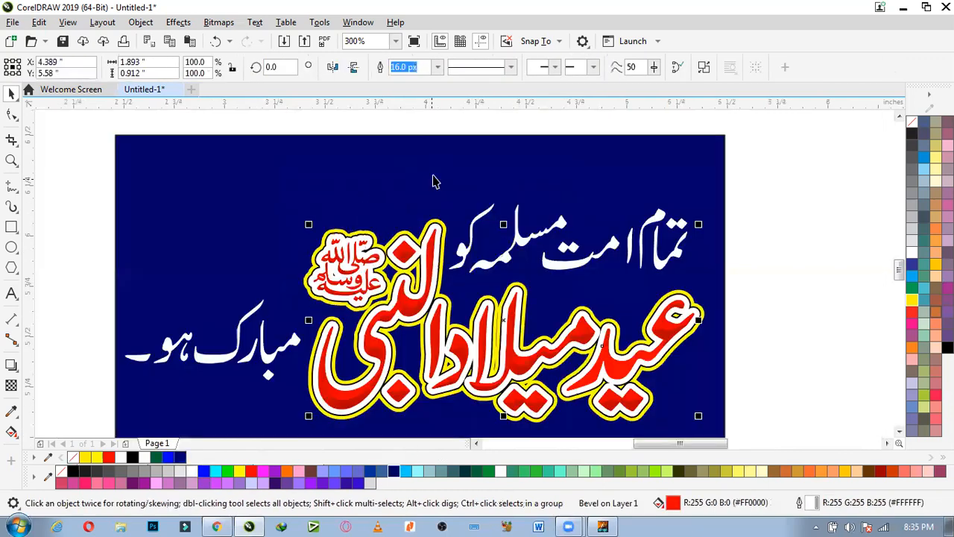
{"action": "left_click", "coordinate": [433, 177]}
{"action": "left_click_drag", "start_coordinate": [419, 129], "coordinate": [419, 203]}
{"action": "scroll", "coordinate": [418, 188], "scroll_direction": "down", "scroll_amount": 1}
{"action": "left_click", "coordinate": [728, 273]}
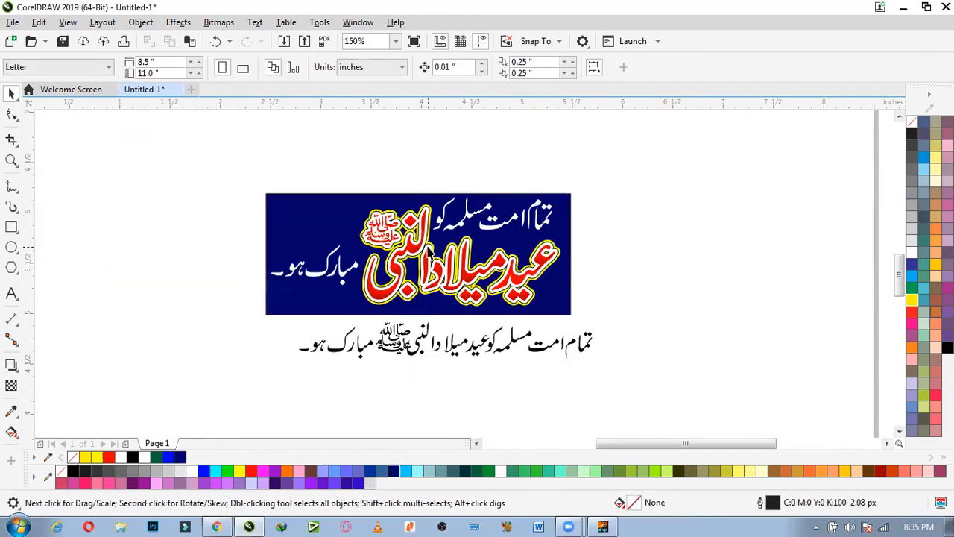
Examine the bevelled title and its layered outlines against the navy background up close.
{"action": "scroll", "coordinate": [430, 247], "scroll_direction": "up", "scroll_amount": 1}
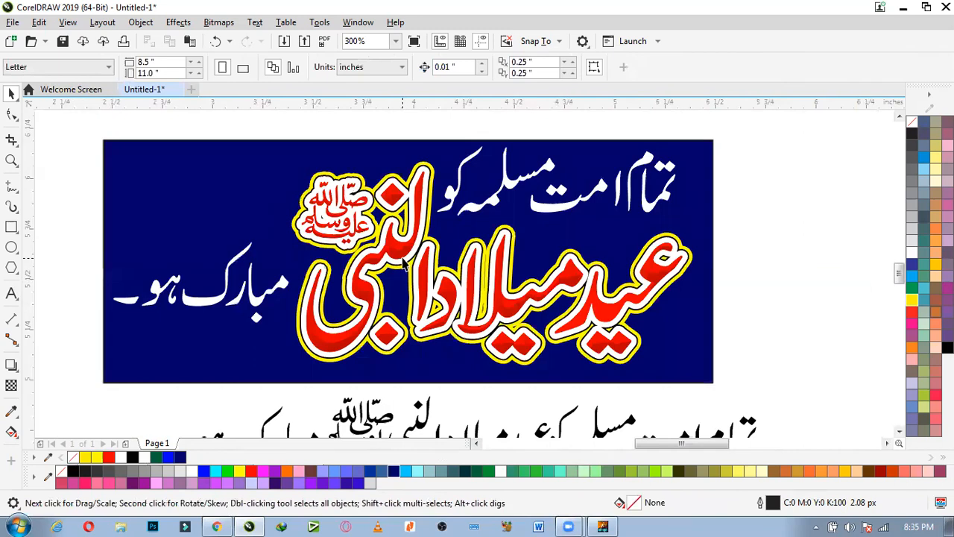
{"action": "scroll", "coordinate": [403, 261], "scroll_direction": "up", "scroll_amount": 1}
{"action": "scroll", "coordinate": [403, 262], "scroll_direction": "down", "scroll_amount": 1}
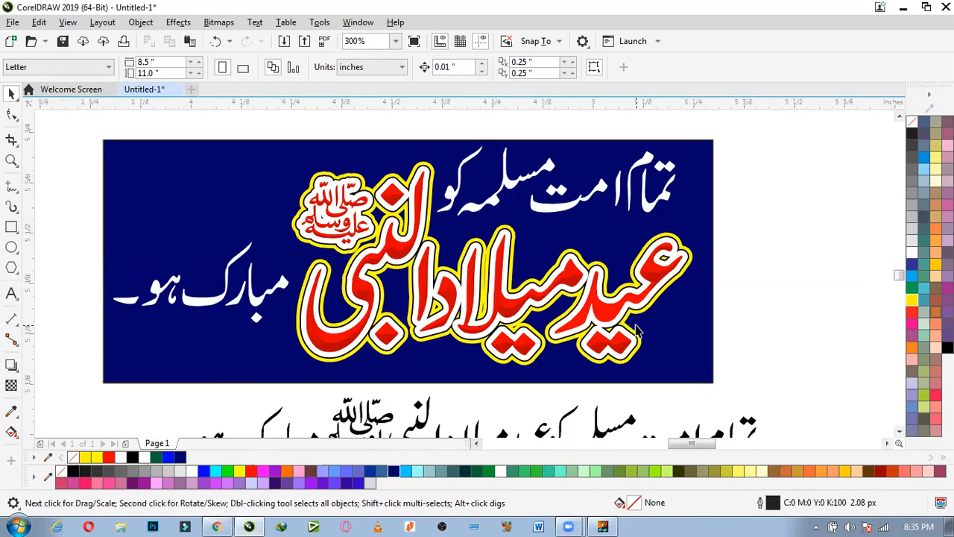
{"action": "scroll", "coordinate": [632, 327], "scroll_direction": "up", "scroll_amount": 2}
{"action": "scroll", "coordinate": [625, 328], "scroll_direction": "down", "scroll_amount": 2}
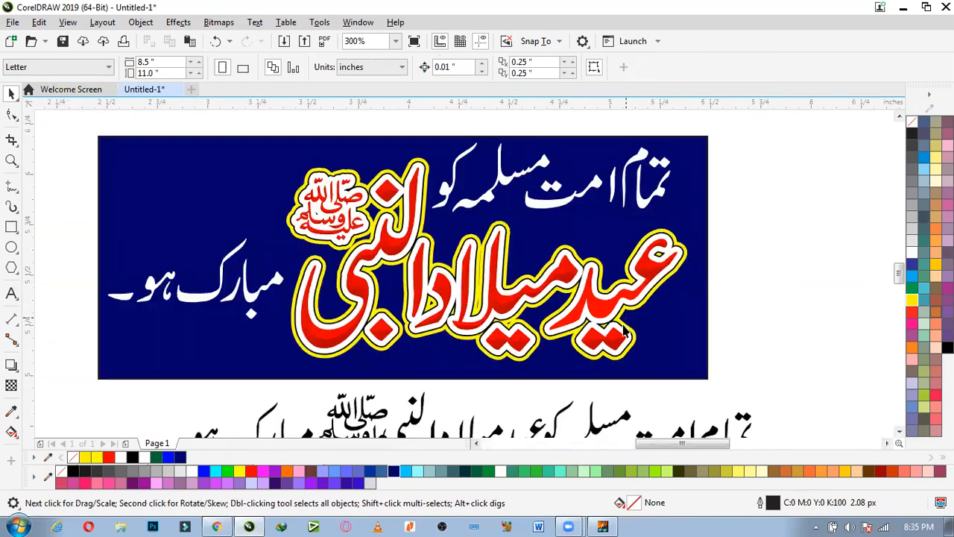
{"action": "left_click", "coordinate": [586, 319]}
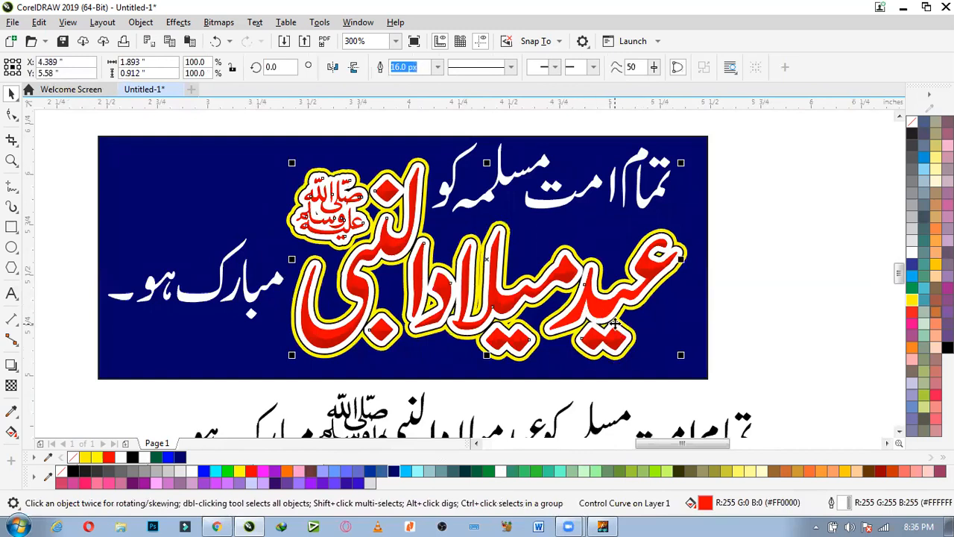
{"action": "left_click", "coordinate": [789, 286]}
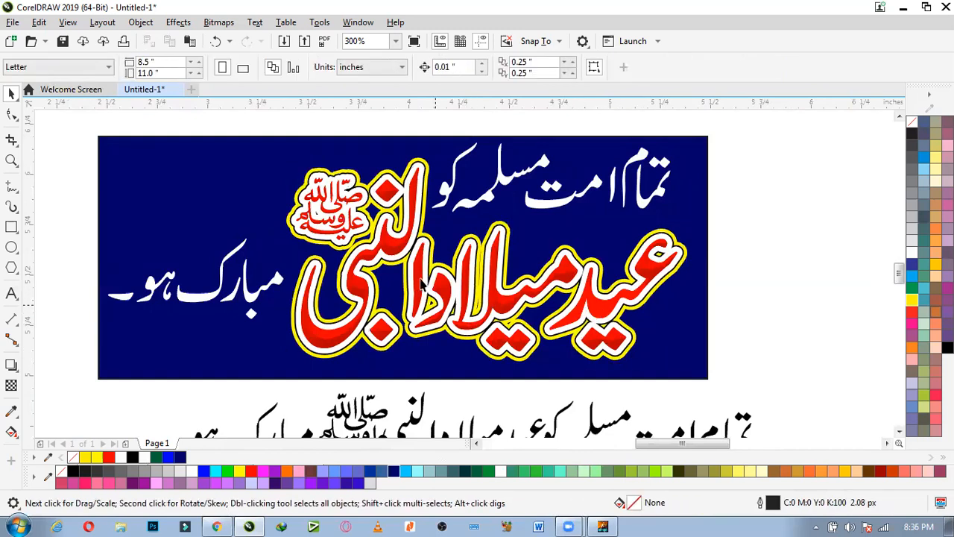
Move the plain black greeting line left so it lines up beneath the navy rectangle, and deselect it.
{"action": "scroll", "coordinate": [421, 262], "scroll_direction": "down", "scroll_amount": 2}
{"action": "scroll", "coordinate": [421, 322], "scroll_direction": "up", "scroll_amount": 2}
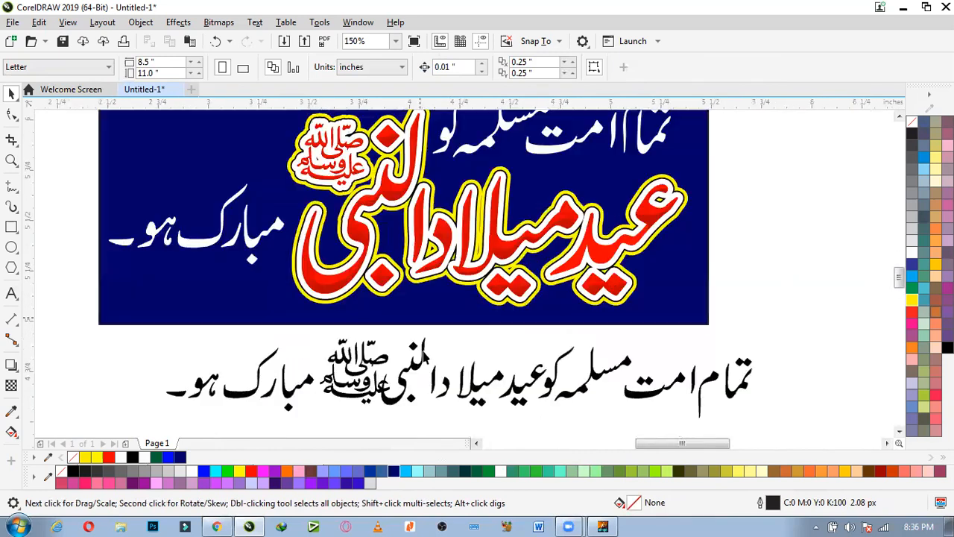
{"action": "left_click", "coordinate": [419, 373]}
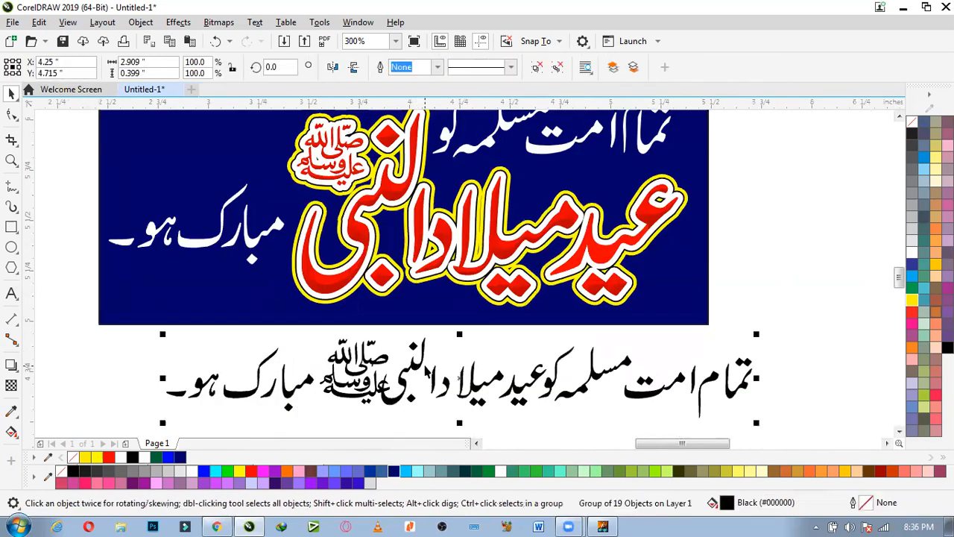
{"action": "scroll", "coordinate": [421, 371], "scroll_direction": "down", "scroll_amount": 2}
{"action": "left_click_drag", "start_coordinate": [524, 380], "coordinate": [493, 378]}
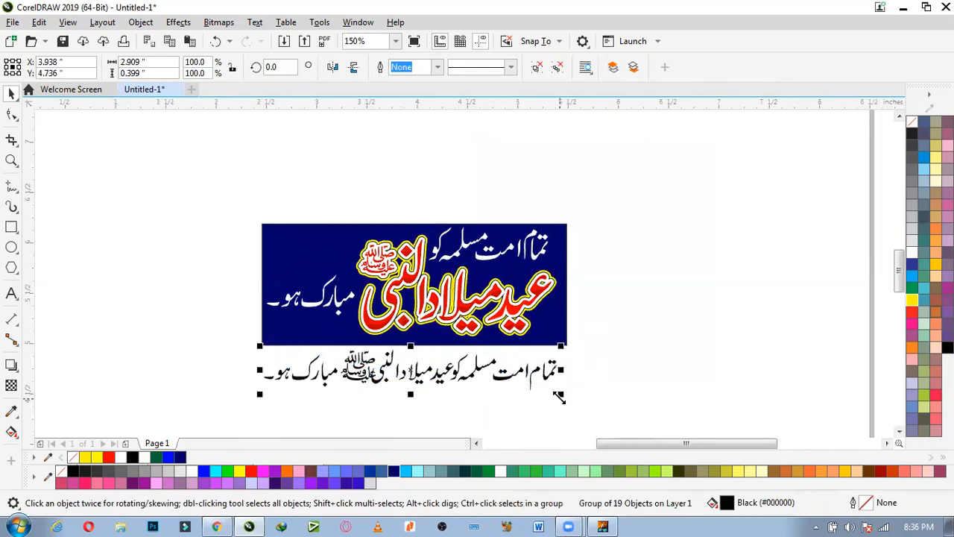
{"action": "left_click", "coordinate": [696, 400]}
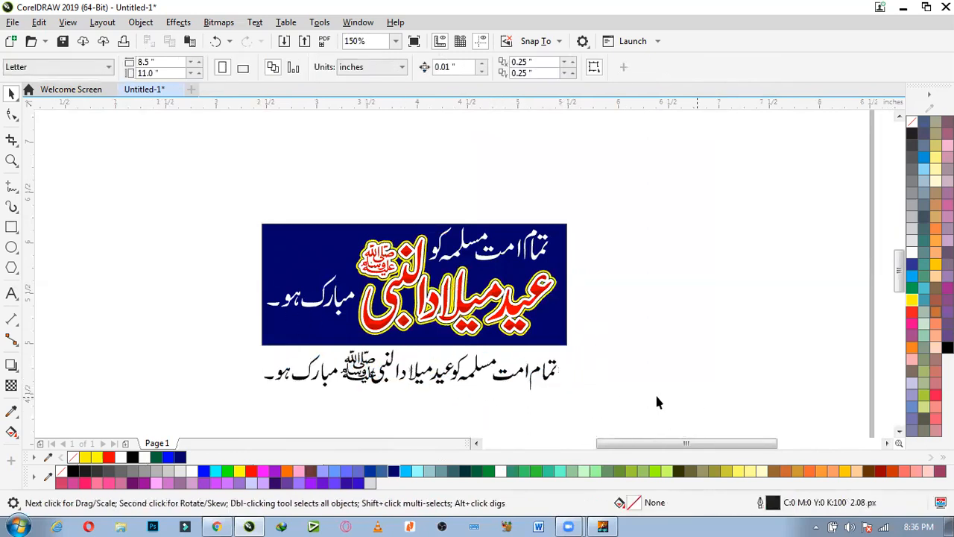
Ungroup the plain black greeting line into its separate text objects.
{"action": "left_click", "coordinate": [542, 372]}
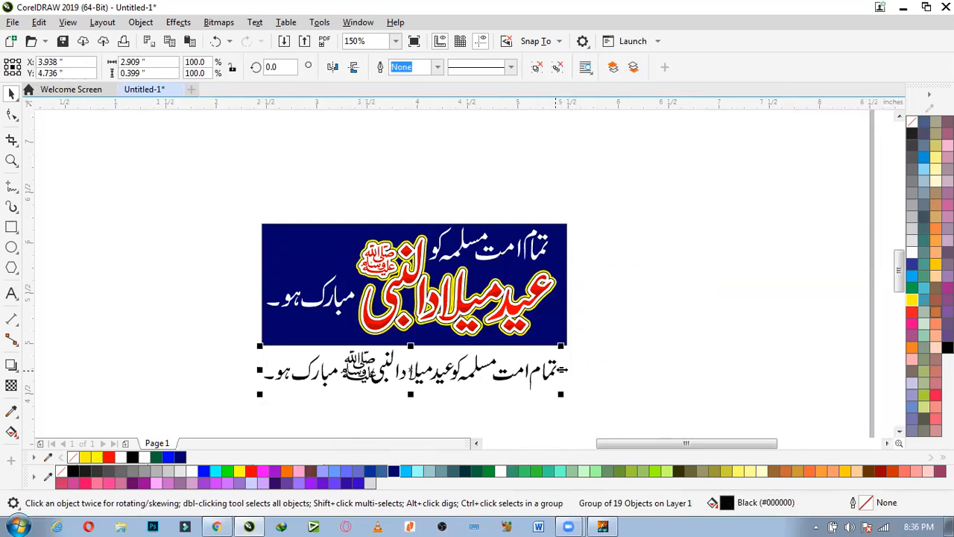
{"action": "left_click", "coordinate": [536, 68]}
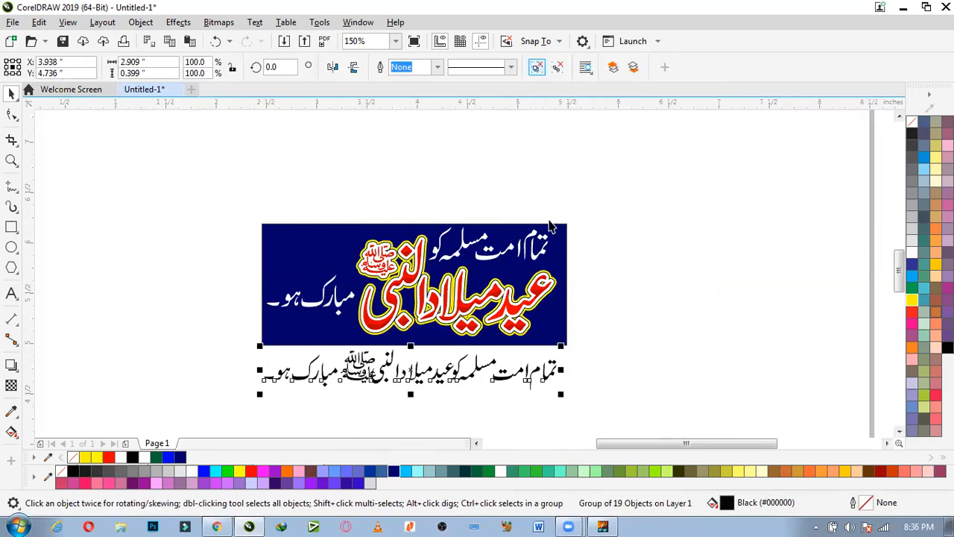
{"action": "right_click", "coordinate": [504, 384]}
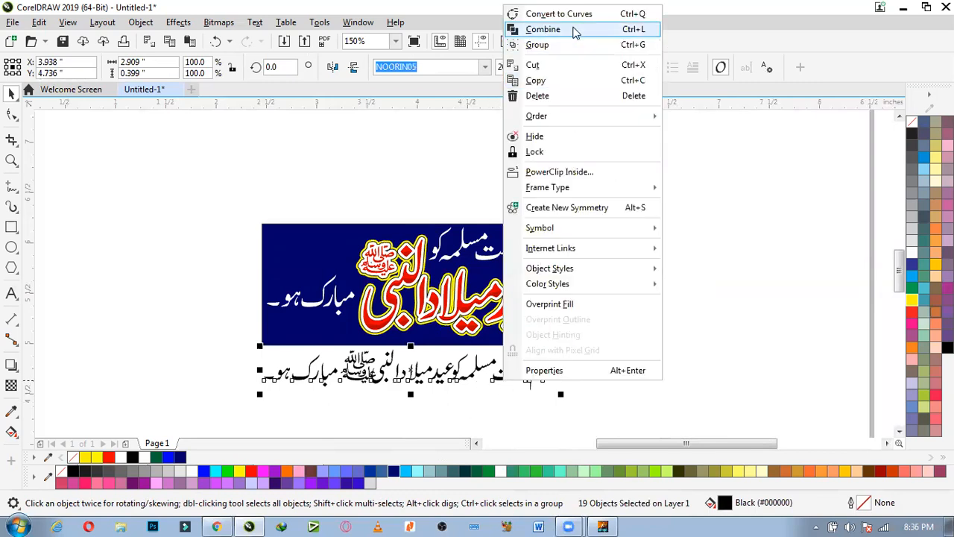
{"action": "left_click", "coordinate": [743, 231]}
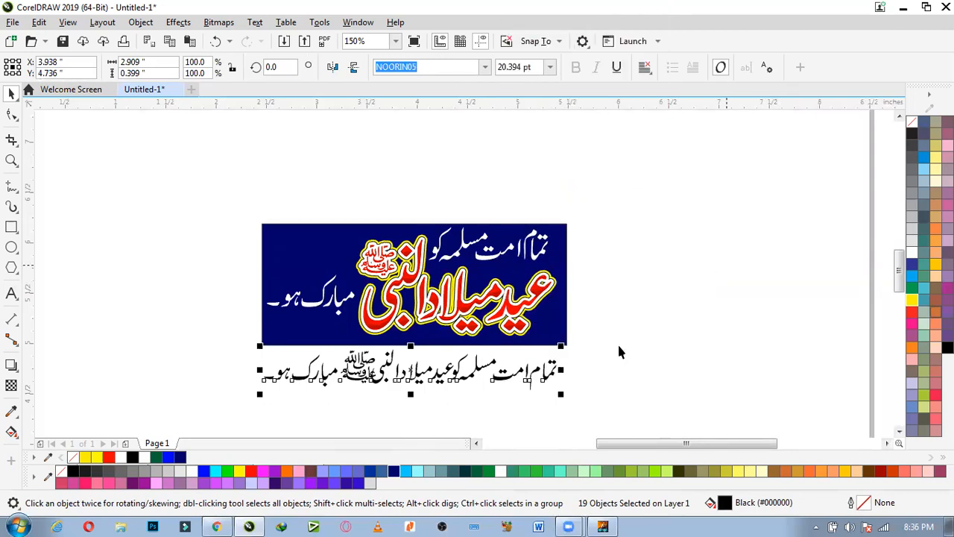
{"action": "scroll", "coordinate": [549, 395], "scroll_direction": "down", "scroll_amount": 1}
{"action": "right_click", "coordinate": [538, 385]}
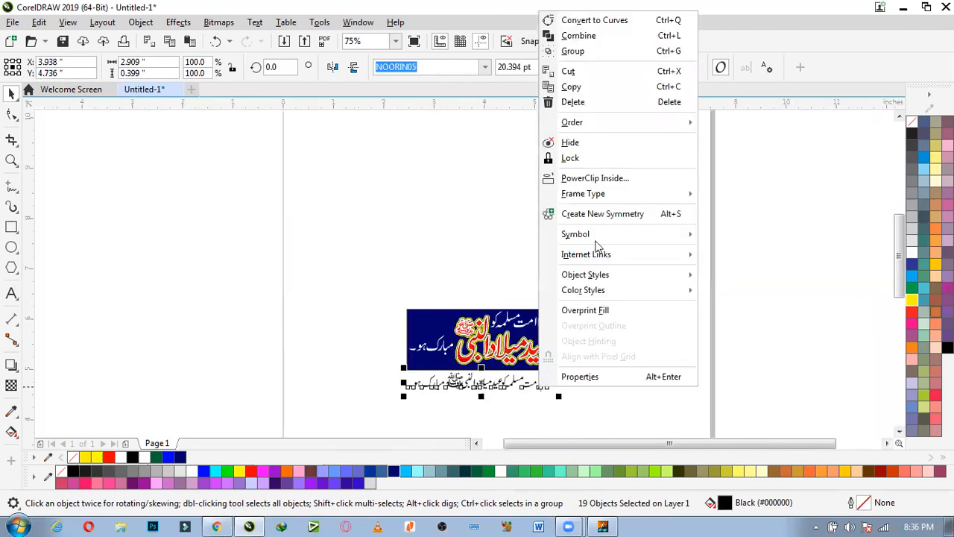
{"action": "left_click", "coordinate": [500, 400]}
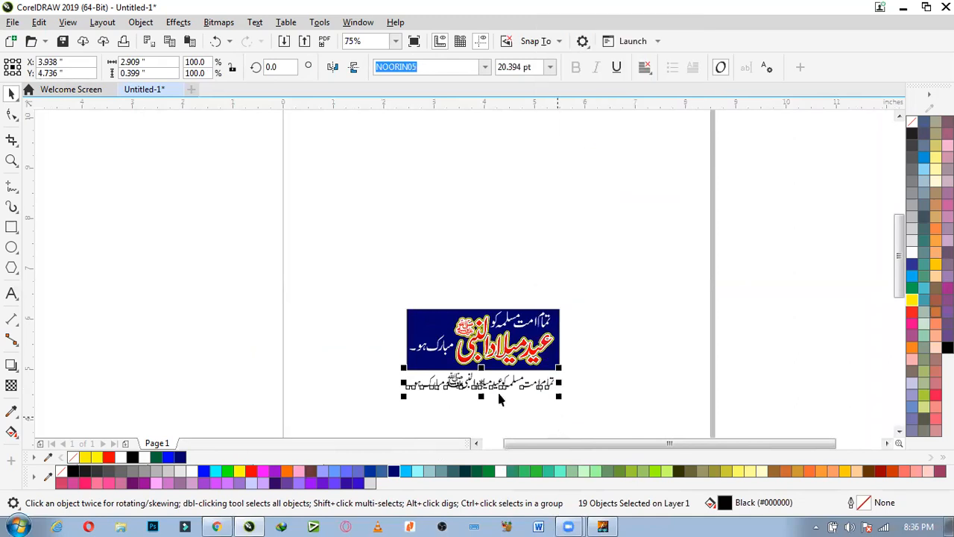
{"action": "scroll", "coordinate": [484, 377], "scroll_direction": "up", "scroll_amount": 2}
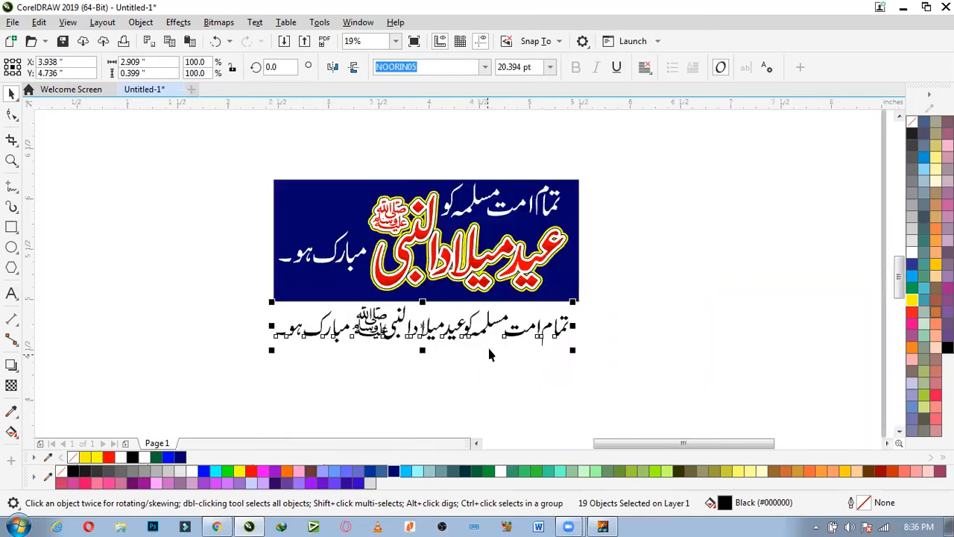
Convert the ungrouped text objects of the plain black greeting line to curves and clear the selection.
{"action": "right_click", "coordinate": [529, 323]}
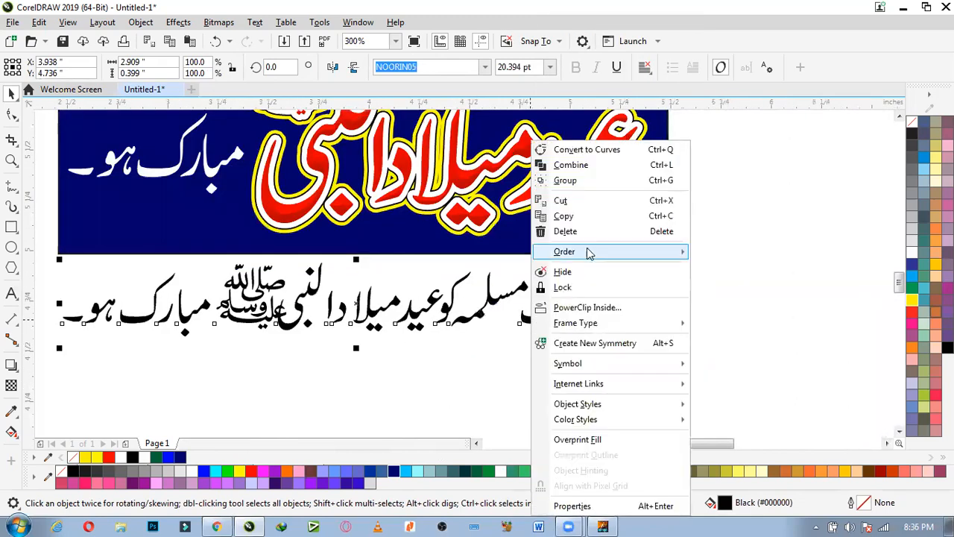
{"action": "left_click", "coordinate": [593, 151]}
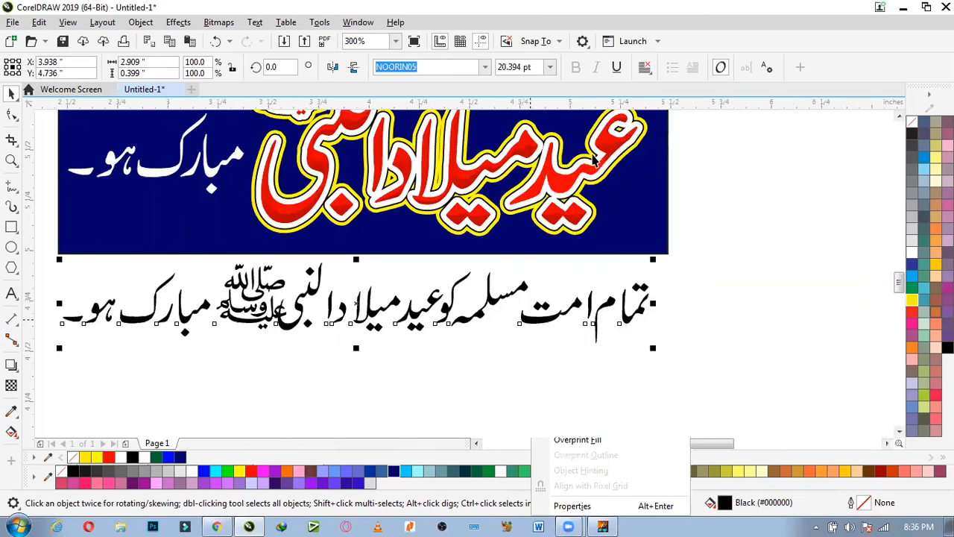
{"action": "left_click", "coordinate": [703, 364]}
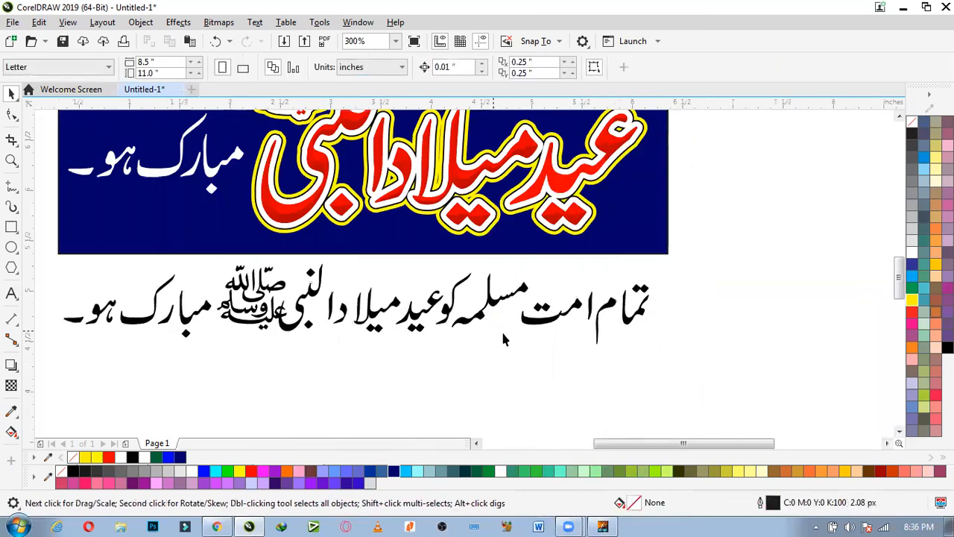
{"action": "scroll", "coordinate": [501, 329], "scroll_direction": "down", "scroll_amount": 1}
{"action": "scroll", "coordinate": [524, 336], "scroll_direction": "up", "scroll_amount": 2}
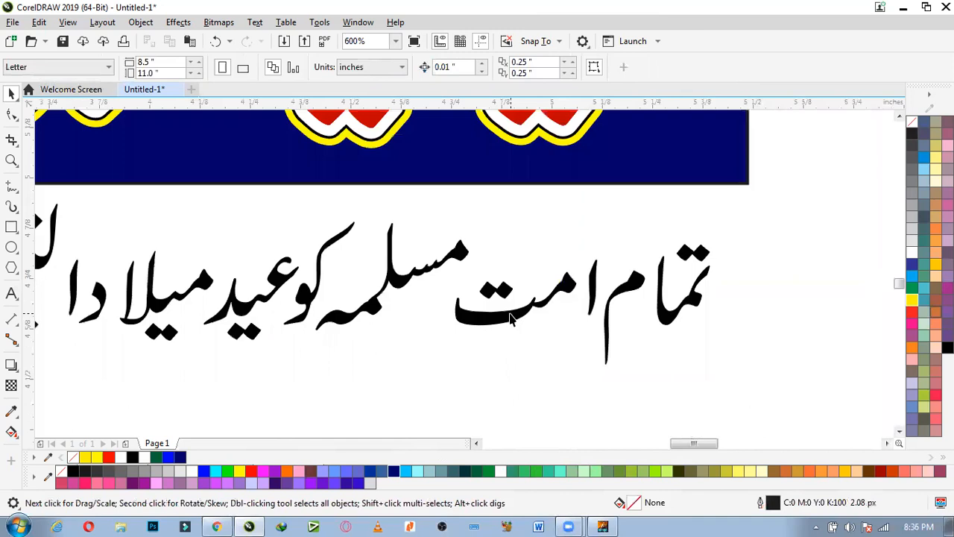
{"action": "left_click", "coordinate": [511, 319]}
{"action": "scroll", "coordinate": [554, 331], "scroll_direction": "down", "scroll_amount": 1}
{"action": "left_click", "coordinate": [633, 358]}
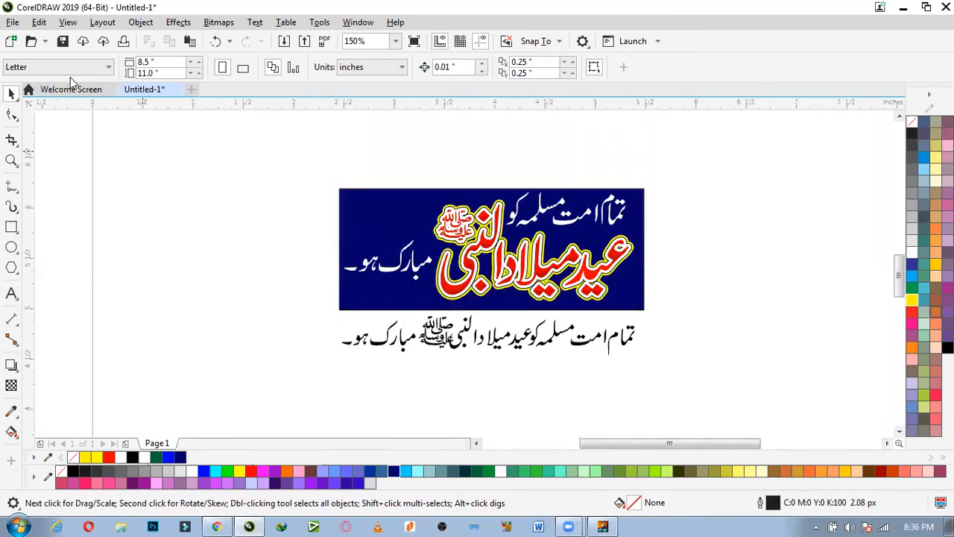
Open the drawing class No.16 from the Maamaar folder inside coral draw files on drive D.
{"action": "left_click", "coordinate": [12, 22]}
{"action": "left_click", "coordinate": [37, 70]}
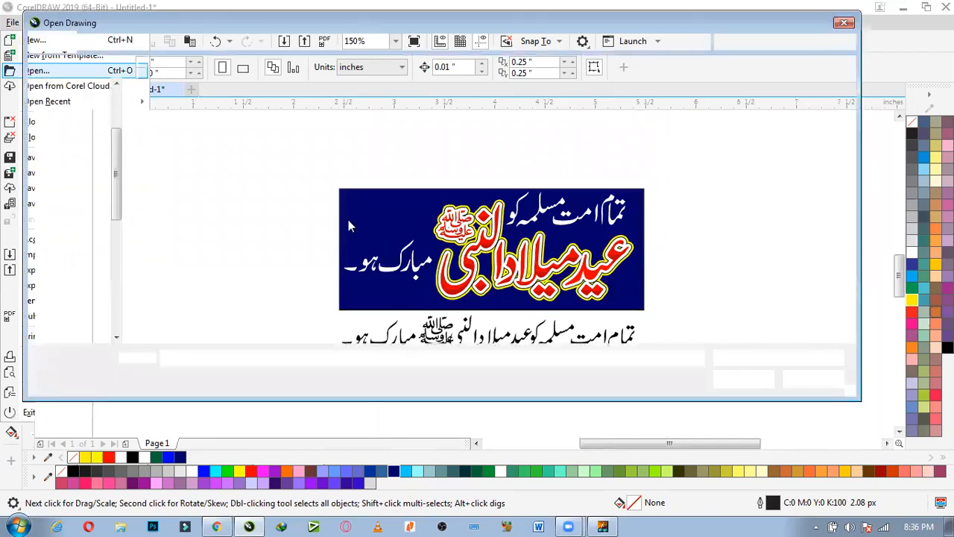
{"action": "left_click", "coordinate": [250, 42]}
{"action": "left_click", "coordinate": [417, 186]}
{"action": "scroll", "coordinate": [413, 195], "scroll_direction": "up", "scroll_amount": 3}
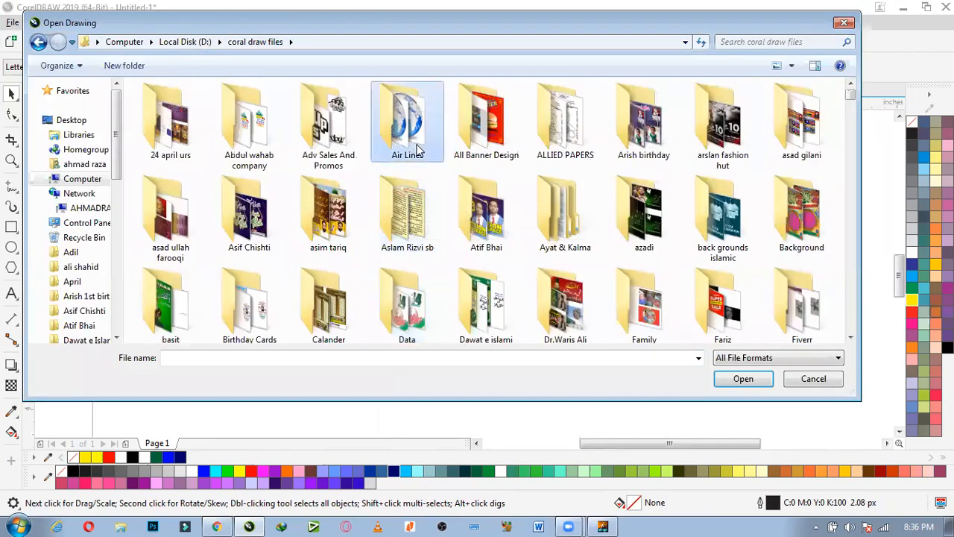
{"action": "scroll", "coordinate": [419, 149], "scroll_direction": "down", "scroll_amount": 10}
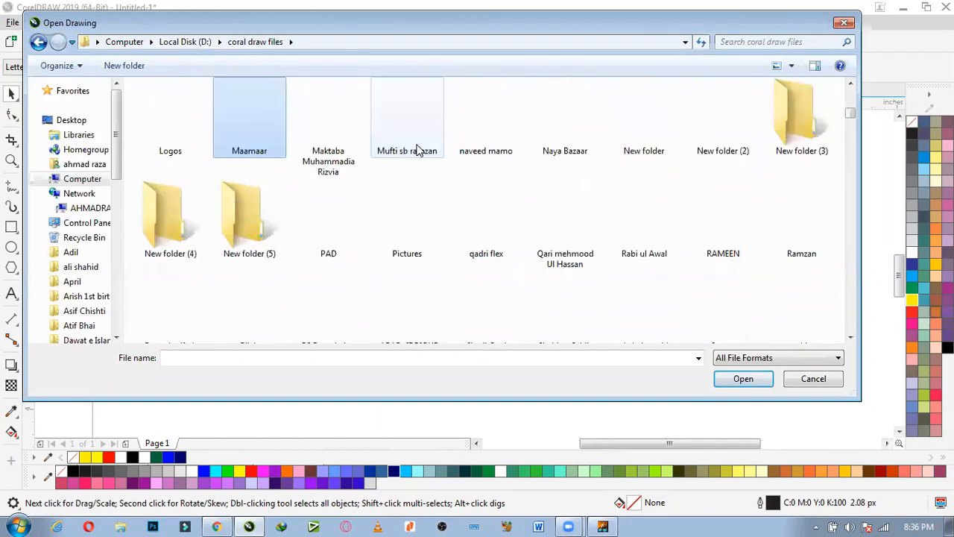
{"action": "double_click", "coordinate": [254, 141]}
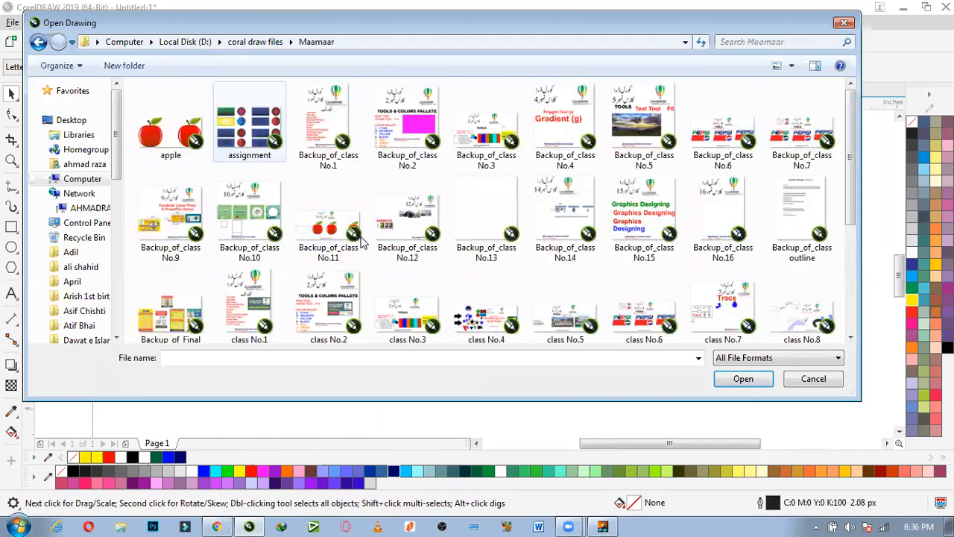
{"action": "scroll", "coordinate": [644, 308], "scroll_direction": "down", "scroll_amount": 3}
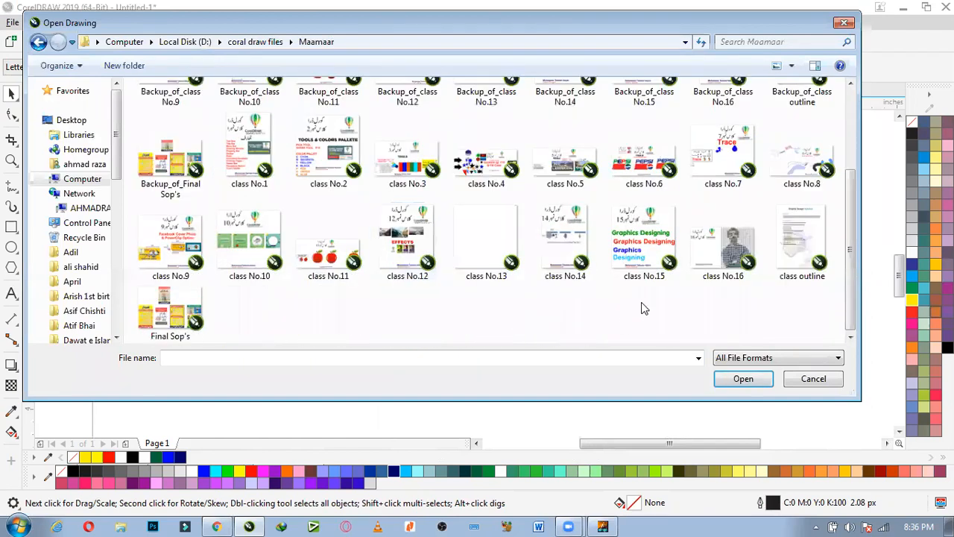
{"action": "left_click", "coordinate": [710, 259]}
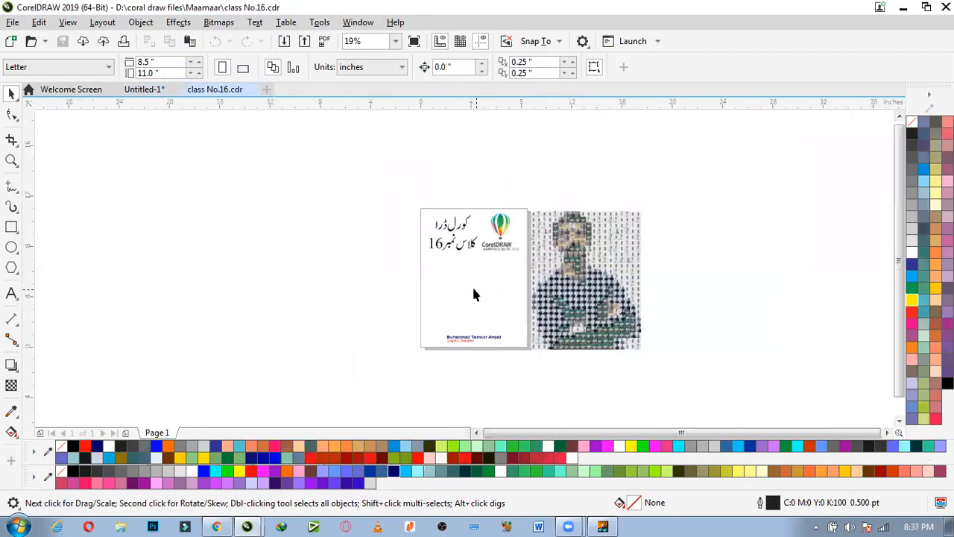
Add the text "PhotoCocktail" below the class heading, enlarge it to about 6.8 inches wide, and fill it red.
{"action": "scroll", "coordinate": [643, 274], "scroll_direction": "up", "scroll_amount": 2}
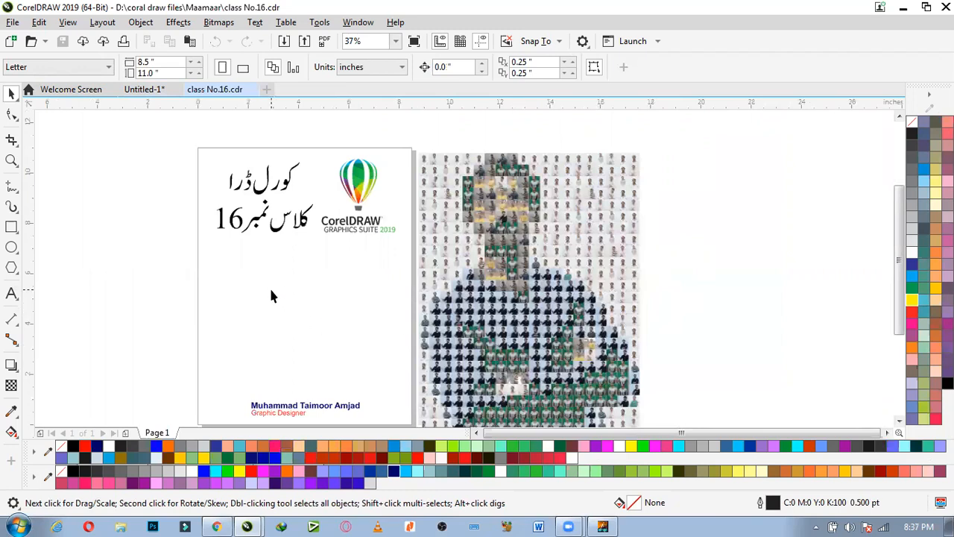
{"action": "left_click", "coordinate": [11, 296]}
{"action": "left_click", "coordinate": [330, 317]}
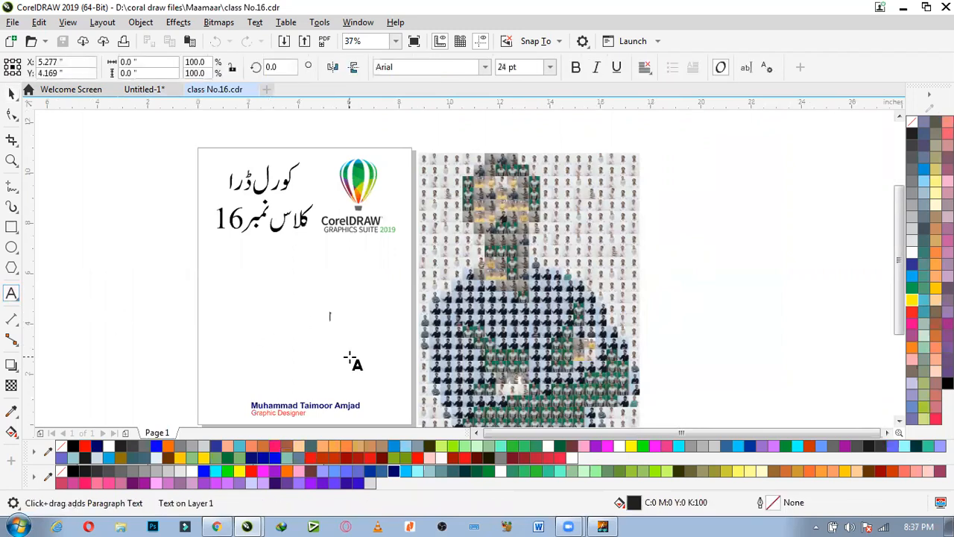
{"action": "type", "text": "PhotoCocktail"}
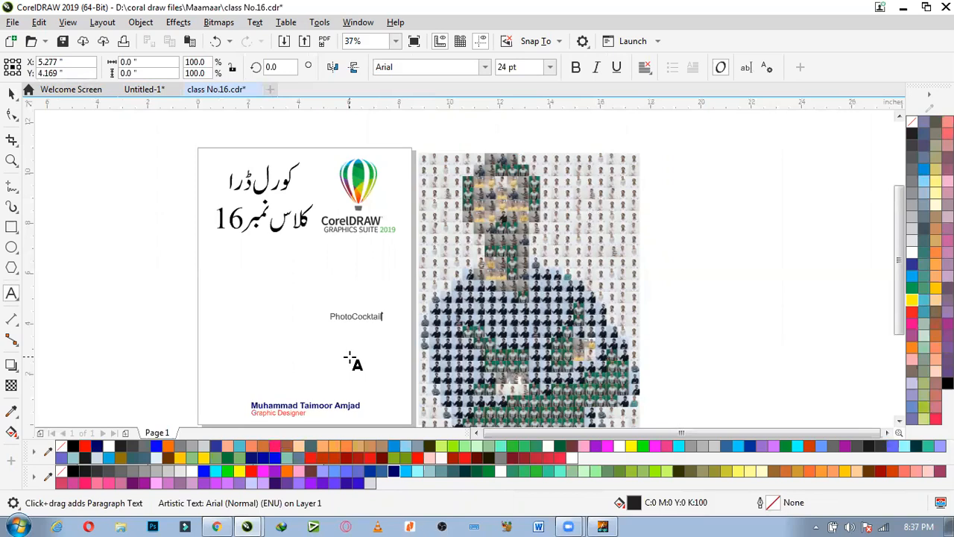
{"action": "left_click", "coordinate": [11, 94]}
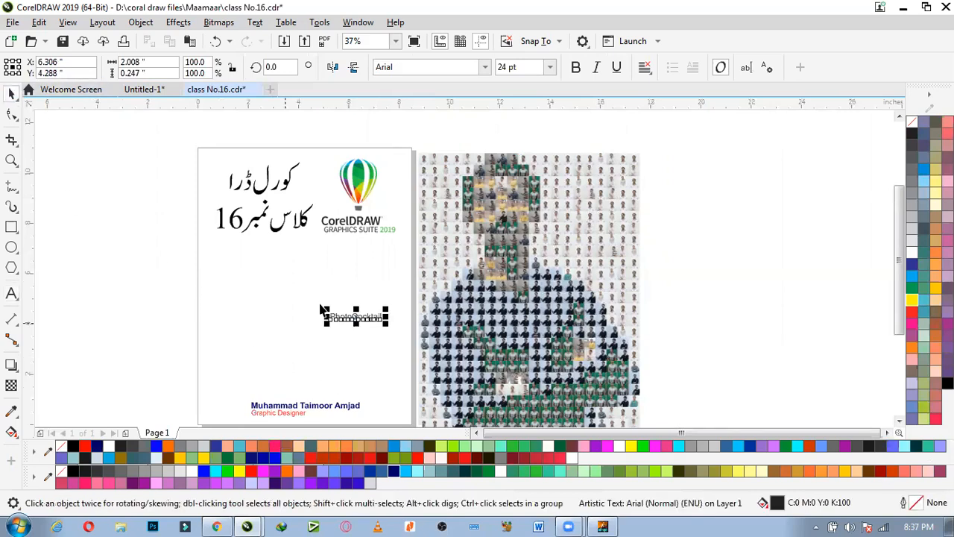
{"action": "left_click_drag", "start_coordinate": [326, 305], "coordinate": [300, 295]}
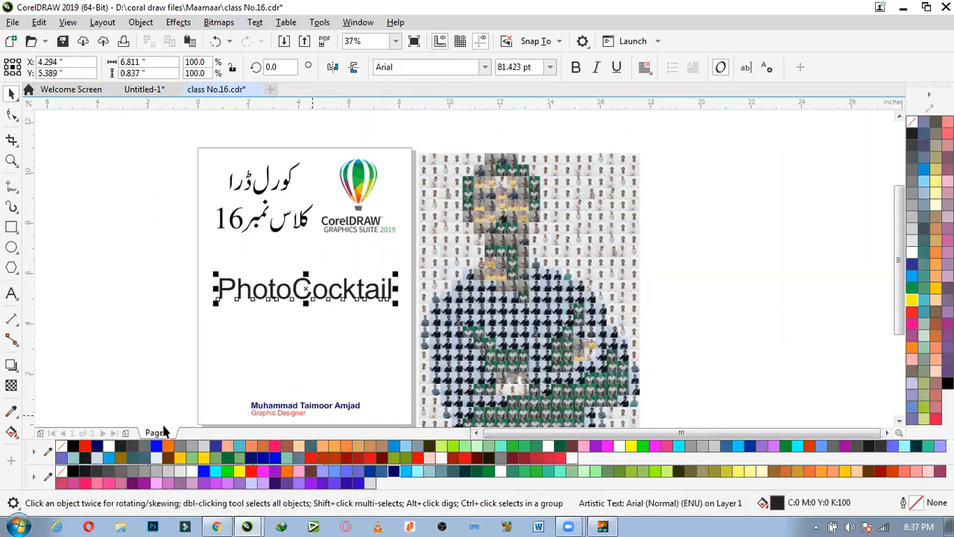
{"action": "left_click", "coordinate": [251, 472]}
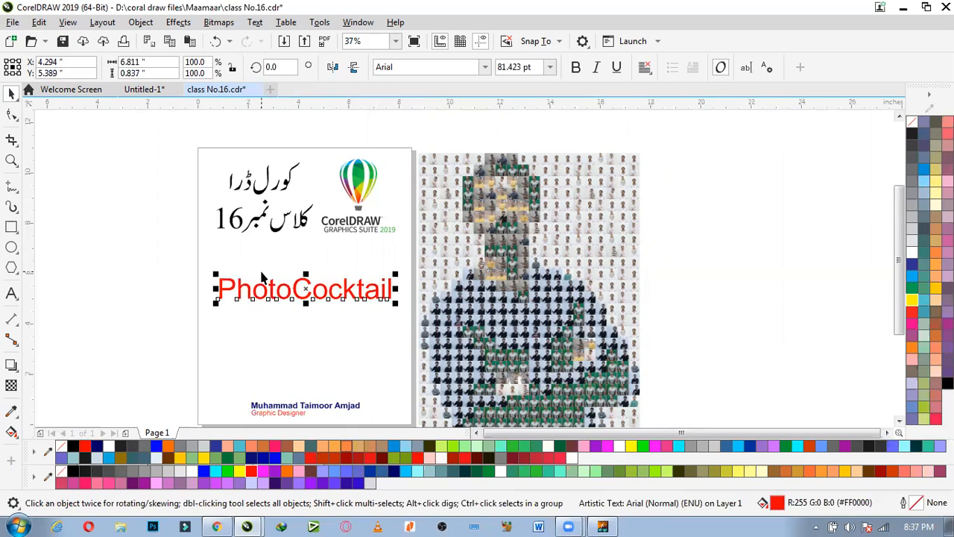
Enlarge the red PhotoCocktail title to about 7.6 inches wide, centre it on the page, and deselect it.
{"action": "scroll", "coordinate": [260, 278], "scroll_direction": "down", "scroll_amount": 2}
{"action": "left_click", "coordinate": [309, 309]}
{"action": "scroll", "coordinate": [310, 298], "scroll_direction": "up", "scroll_amount": 2}
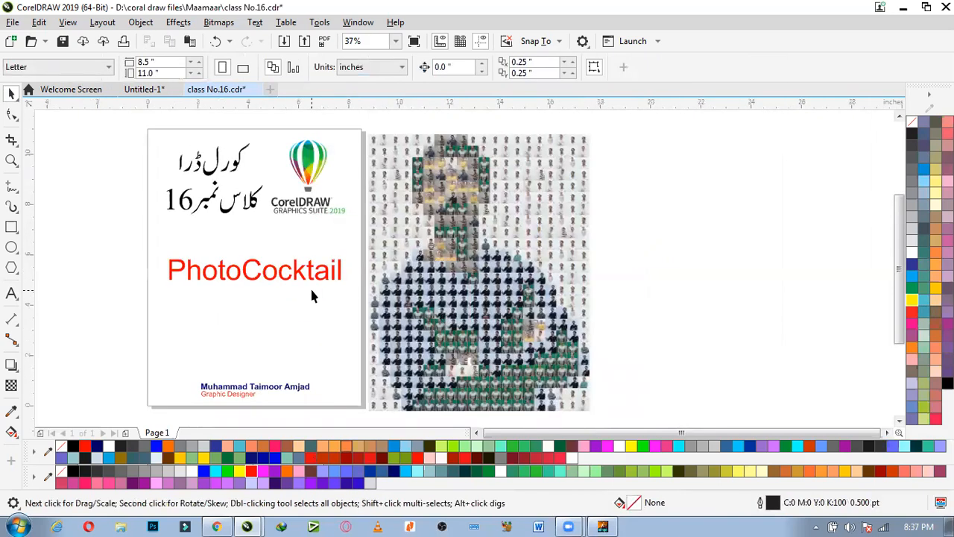
{"action": "left_click", "coordinate": [314, 279]}
{"action": "left_click_drag", "start_coordinate": [349, 289], "coordinate": [358, 304]}
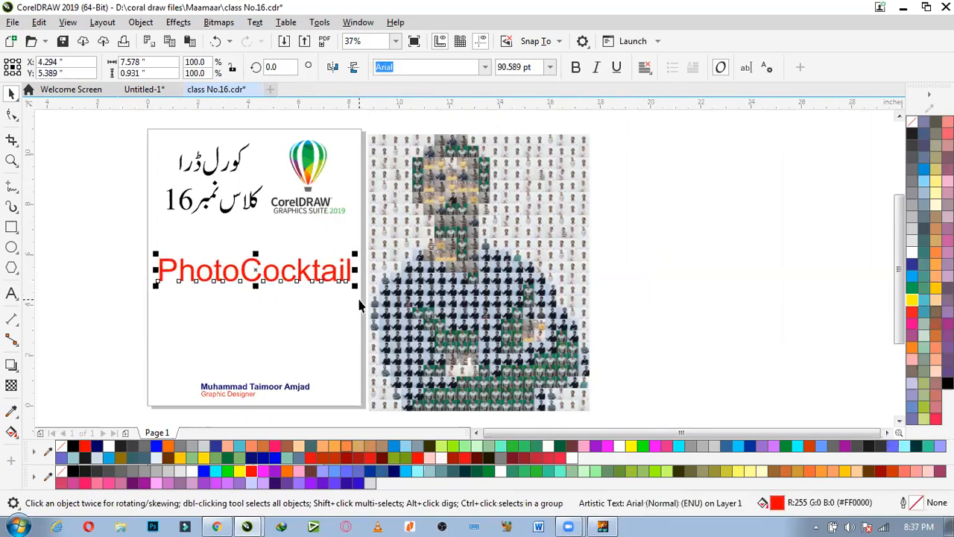
{"action": "key", "text": "p"}
{"action": "left_click", "coordinate": [356, 305]}
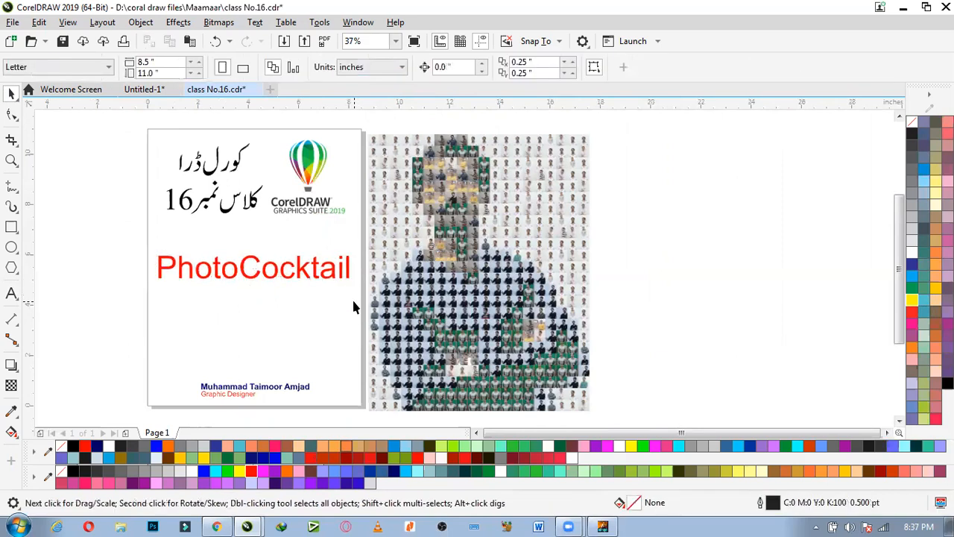
Examine the photo-mosaic portrait beside the page up close and from a distance.
{"action": "left_click", "coordinate": [315, 268]}
{"action": "left_click", "coordinate": [625, 290]}
{"action": "left_click", "coordinate": [358, 246]}
{"action": "scroll", "coordinate": [336, 217], "scroll_direction": "down", "scroll_amount": 1}
{"action": "scroll", "coordinate": [419, 207], "scroll_direction": "up", "scroll_amount": 1}
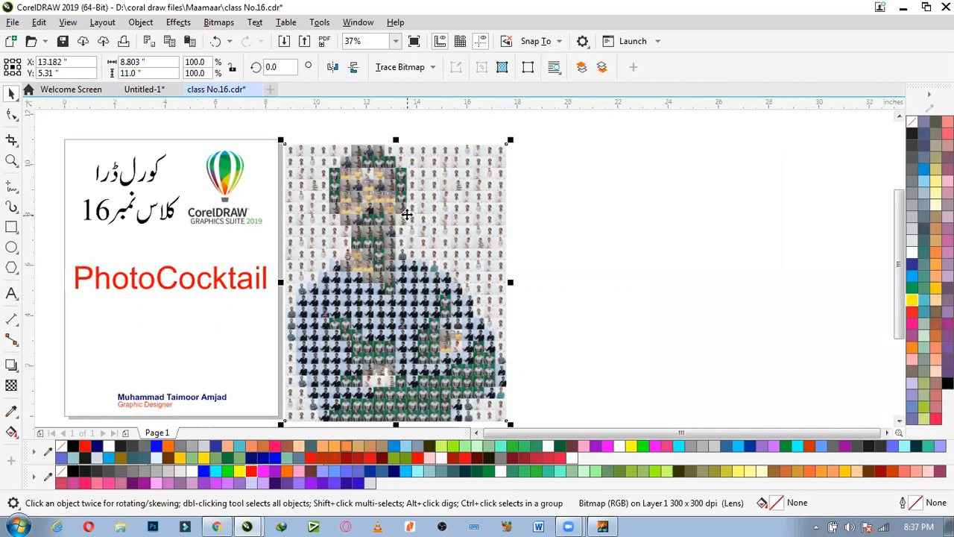
{"action": "scroll", "coordinate": [357, 224], "scroll_direction": "down", "scroll_amount": 2}
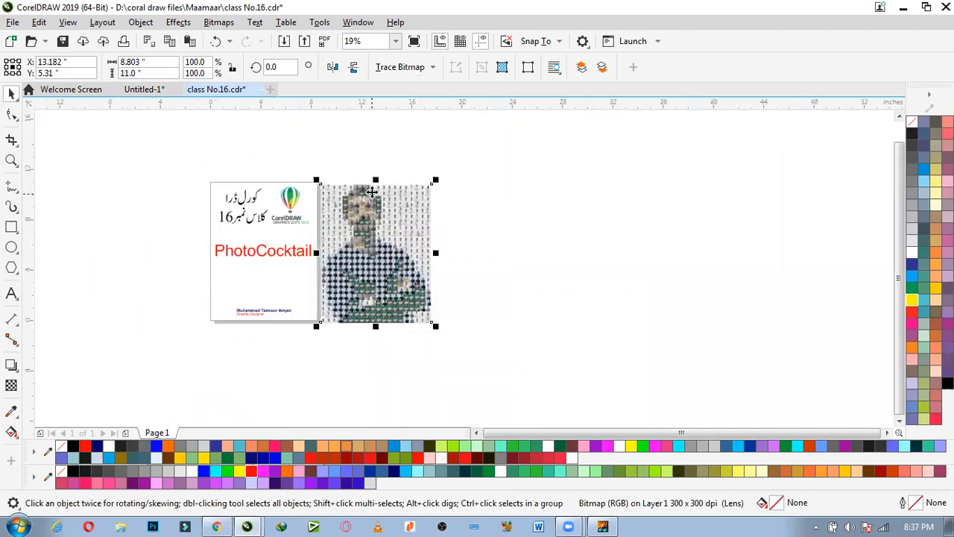
{"action": "scroll", "coordinate": [371, 192], "scroll_direction": "up", "scroll_amount": 2}
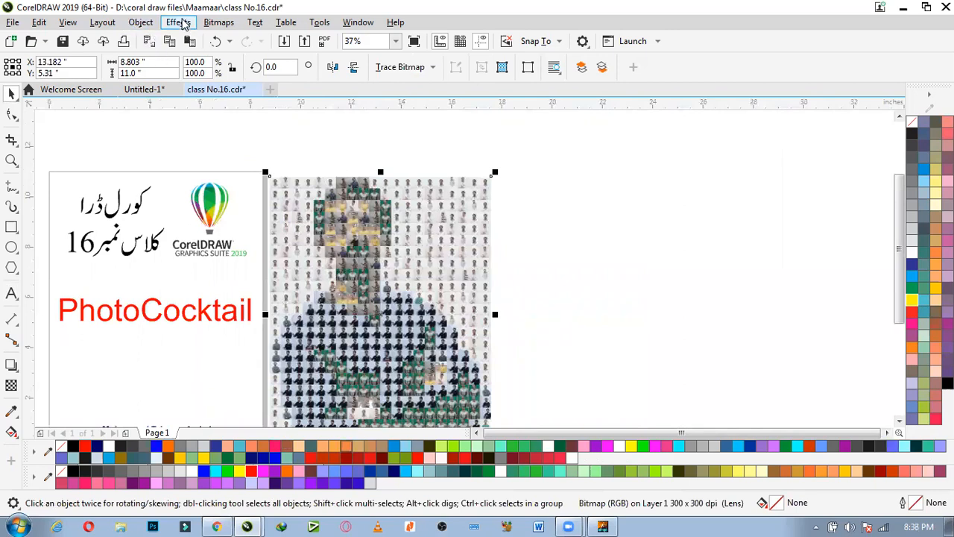
{"action": "left_click", "coordinate": [278, 150]}
Open the PhotoCocktail effect settings.
{"action": "left_click", "coordinate": [178, 22]}
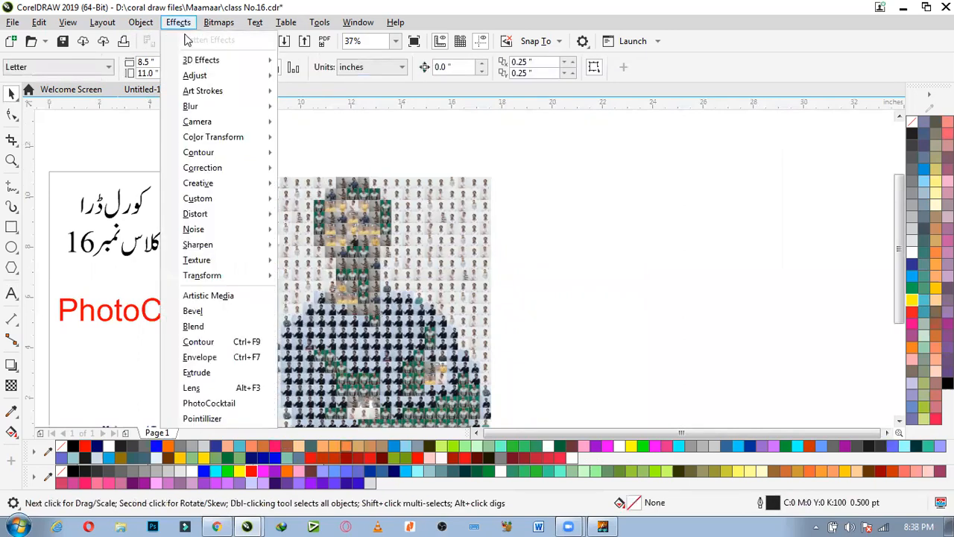
{"action": "left_click", "coordinate": [216, 403]}
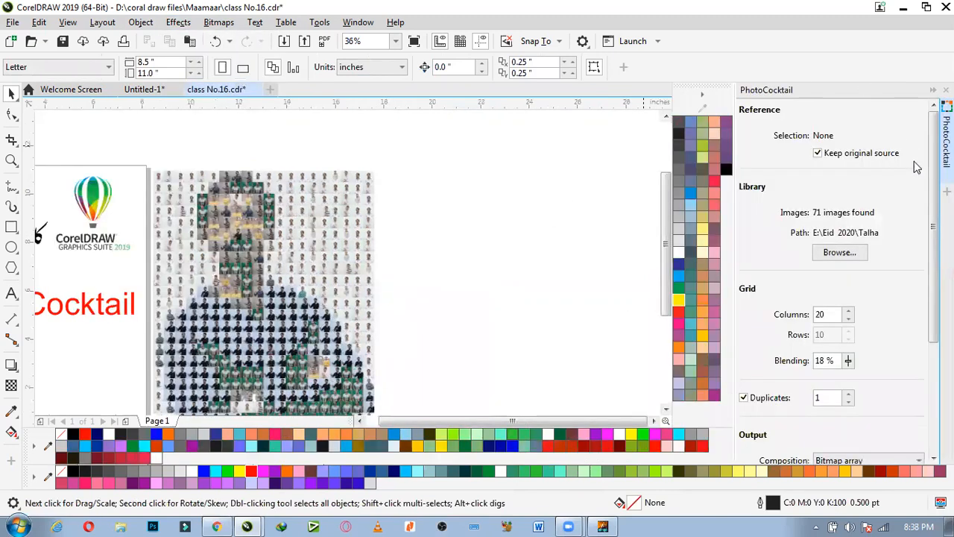
{"action": "scroll", "coordinate": [891, 328], "scroll_direction": "down", "scroll_amount": 2}
{"action": "scroll", "coordinate": [888, 315], "scroll_direction": "up", "scroll_amount": 2}
{"action": "scroll", "coordinate": [316, 248], "scroll_direction": "down", "scroll_amount": 2}
Move the three mosaic versions stacked over the original portrait photo into a row to its right.
{"action": "left_click", "coordinate": [288, 259]}
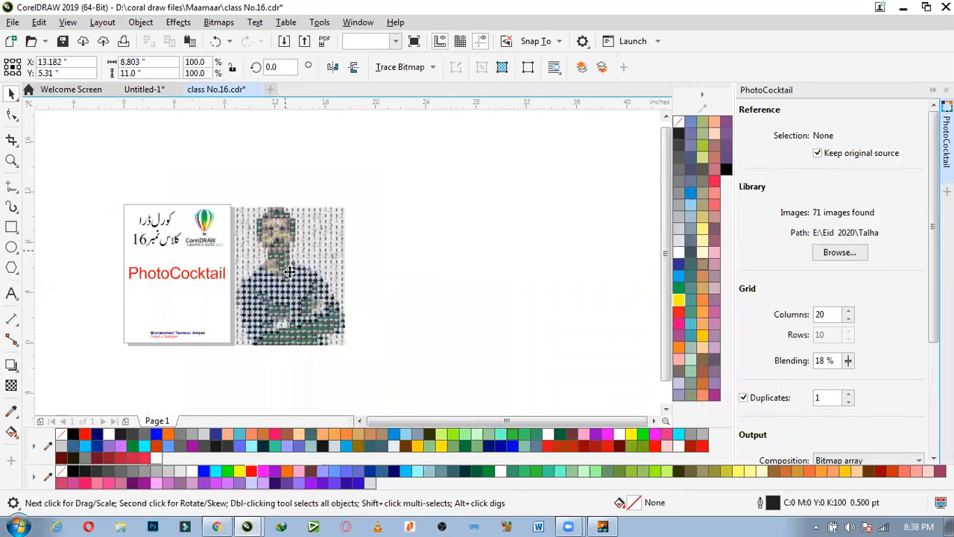
{"action": "left_click_drag", "start_coordinate": [276, 265], "coordinate": [388, 268]}
{"action": "key", "text": "ctrl+z"}
{"action": "left_click_drag", "start_coordinate": [299, 250], "coordinate": [417, 258]}
{"action": "left_click_drag", "start_coordinate": [299, 273], "coordinate": [544, 294]}
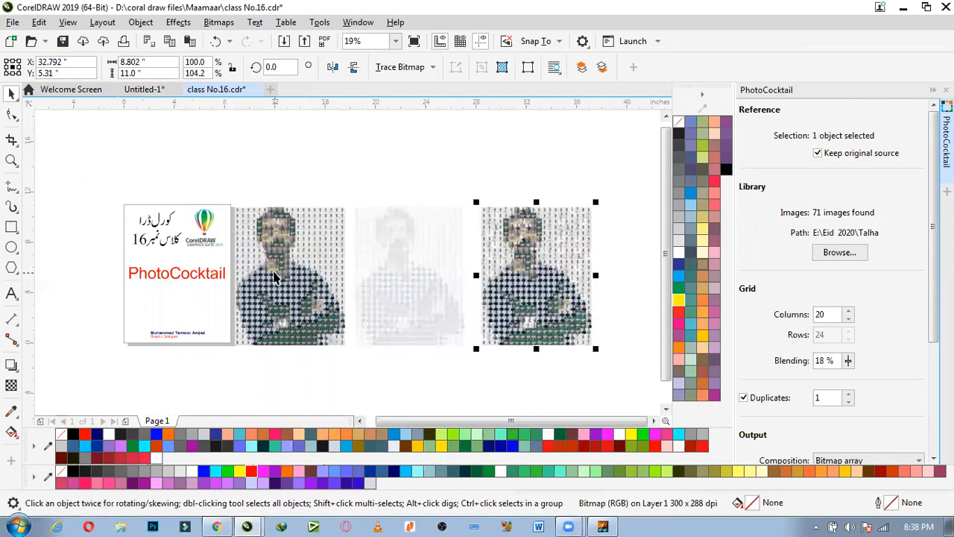
{"action": "left_click_drag", "start_coordinate": [279, 273], "coordinate": [637, 321]}
{"action": "scroll", "coordinate": [294, 321], "scroll_direction": "down", "scroll_amount": 2}
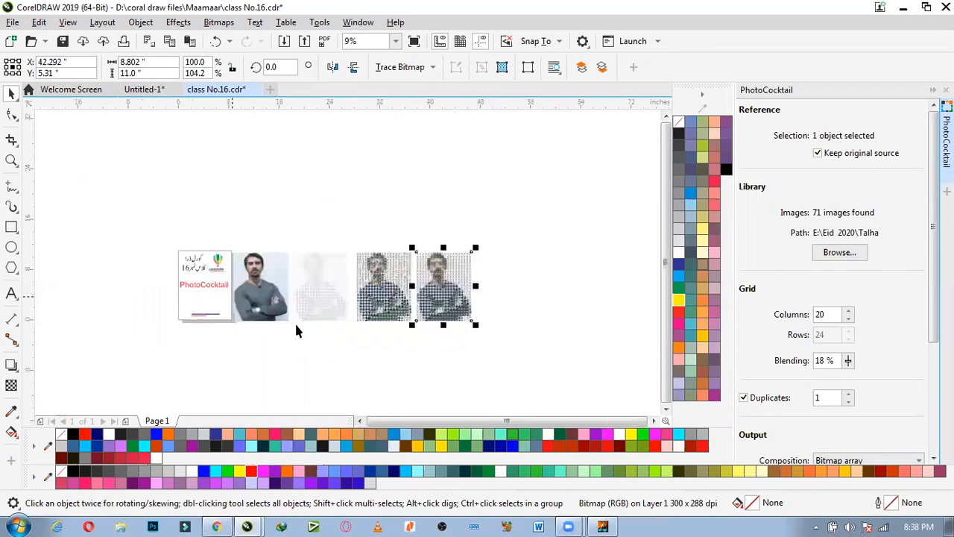
Select the original portrait photo and compare it up close with the faded and full mosaic versions beside it.
{"action": "scroll", "coordinate": [290, 283], "scroll_direction": "up", "scroll_amount": 4}
{"action": "scroll", "coordinate": [283, 296], "scroll_direction": "down", "scroll_amount": 2}
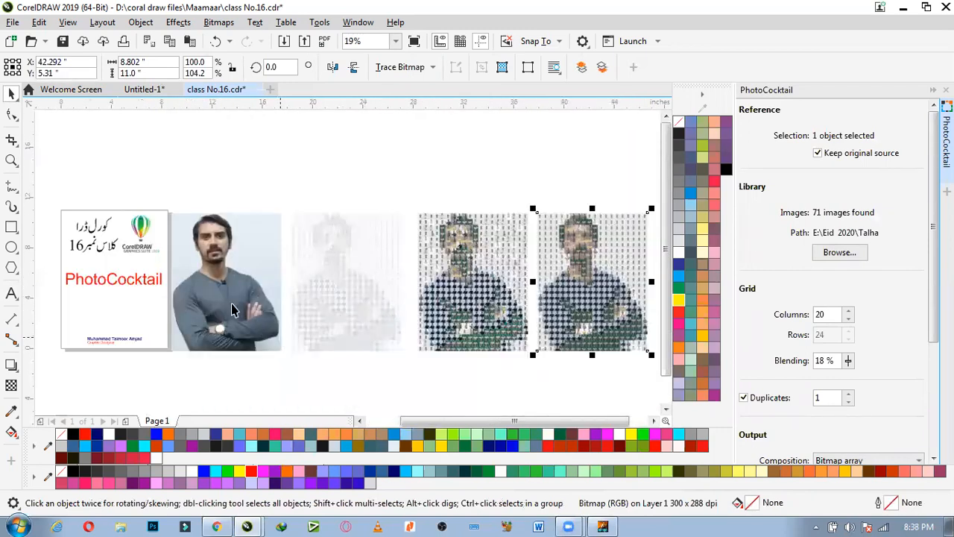
{"action": "left_click", "coordinate": [227, 253]}
{"action": "scroll", "coordinate": [231, 246], "scroll_direction": "up", "scroll_amount": 4}
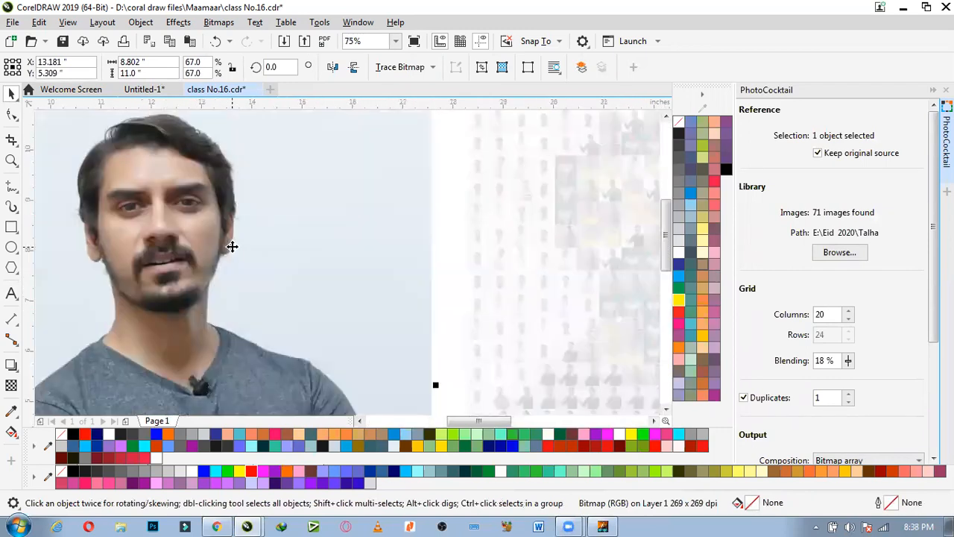
{"action": "scroll", "coordinate": [232, 246], "scroll_direction": "down", "scroll_amount": 2}
{"action": "scroll", "coordinate": [184, 278], "scroll_direction": "down", "scroll_amount": 2}
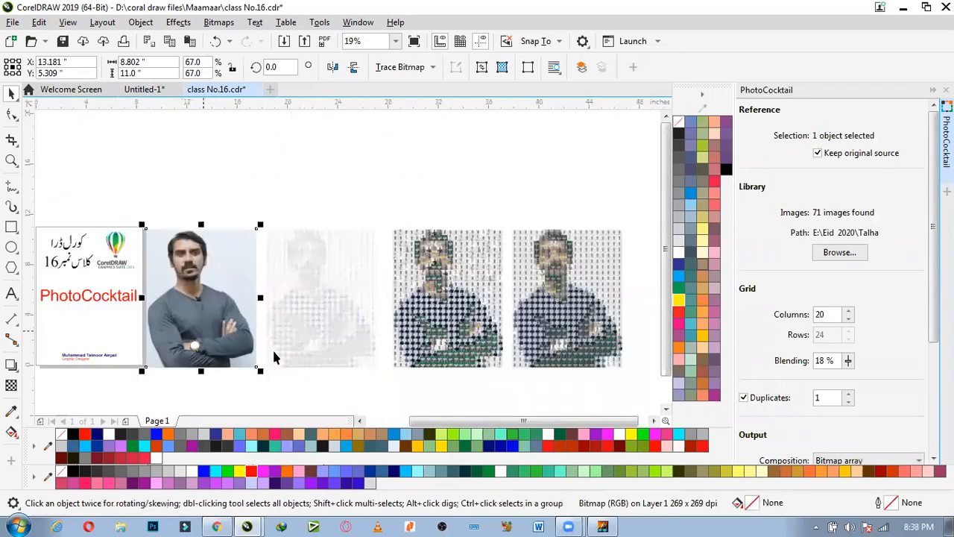
{"action": "scroll", "coordinate": [208, 298], "scroll_direction": "up", "scroll_amount": 2}
{"action": "scroll", "coordinate": [179, 266], "scroll_direction": "down", "scroll_amount": 2}
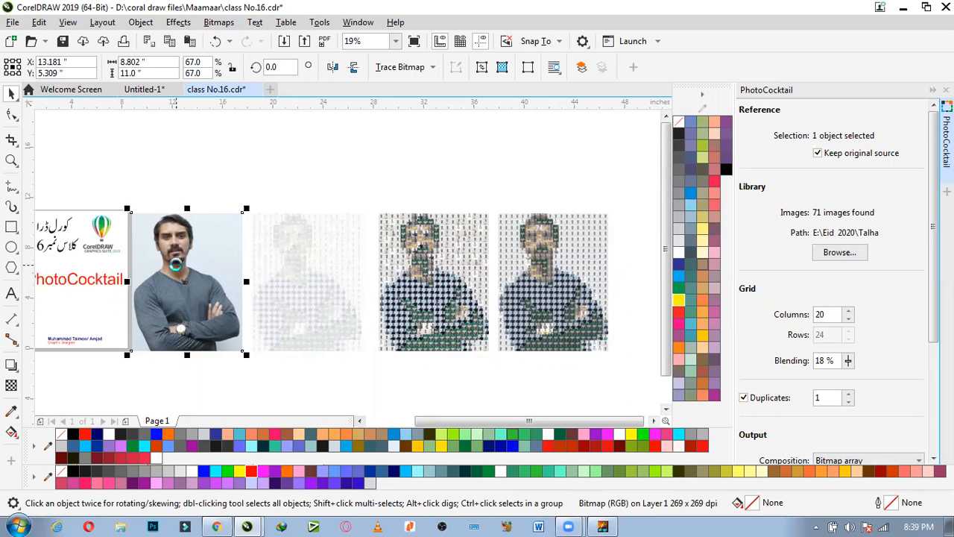
{"action": "scroll", "coordinate": [176, 266], "scroll_direction": "up", "scroll_amount": 2}
{"action": "scroll", "coordinate": [220, 199], "scroll_direction": "down", "scroll_amount": 2}
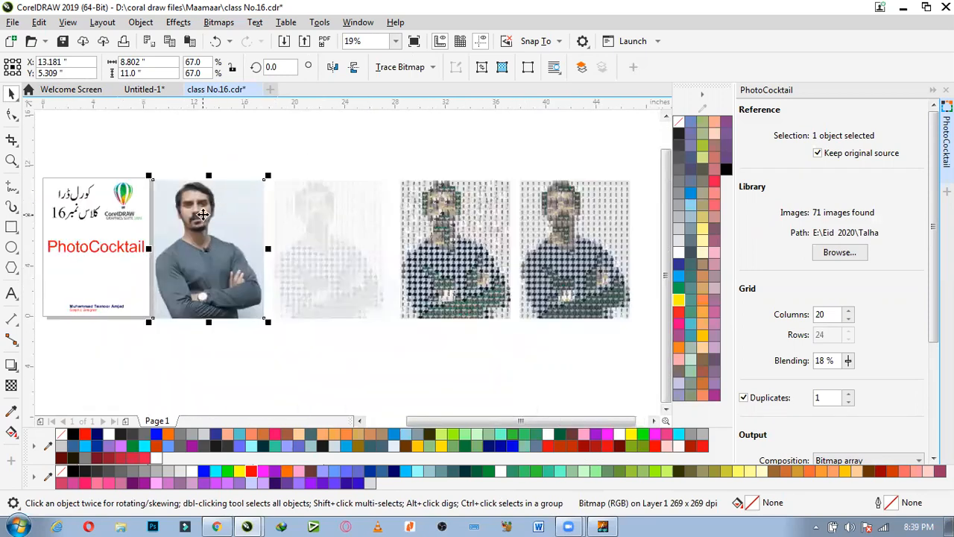
{"action": "scroll", "coordinate": [354, 196], "scroll_direction": "up", "scroll_amount": 2}
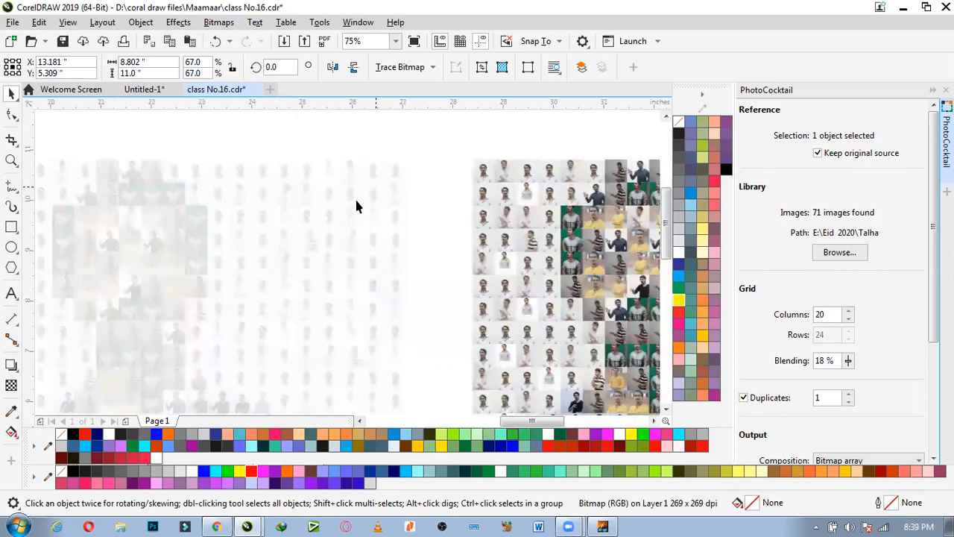
{"action": "scroll", "coordinate": [468, 217], "scroll_direction": "down", "scroll_amount": 2}
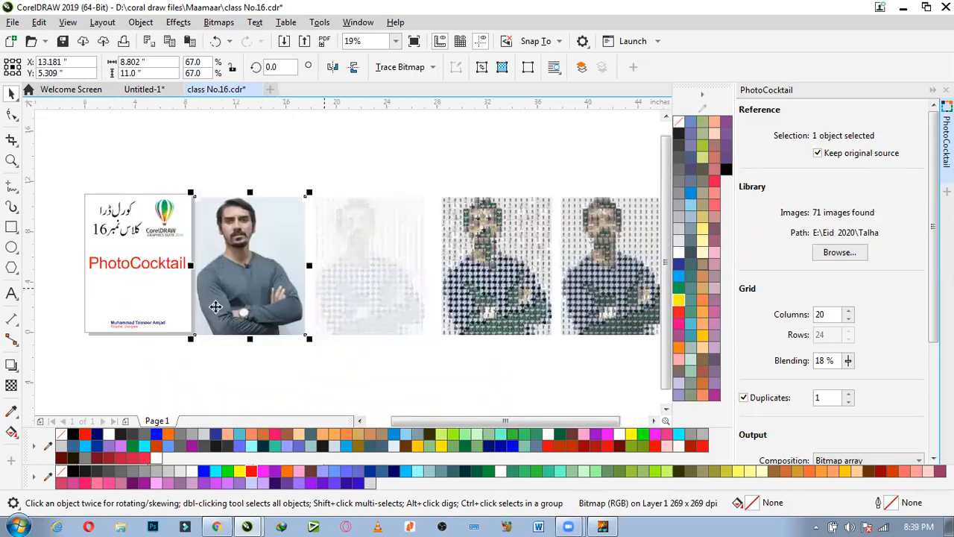
Open the PhotoCocktail image library chooser, close it without choosing a folder, and review the grid and output settings.
{"action": "scroll", "coordinate": [223, 236], "scroll_direction": "up", "scroll_amount": 2}
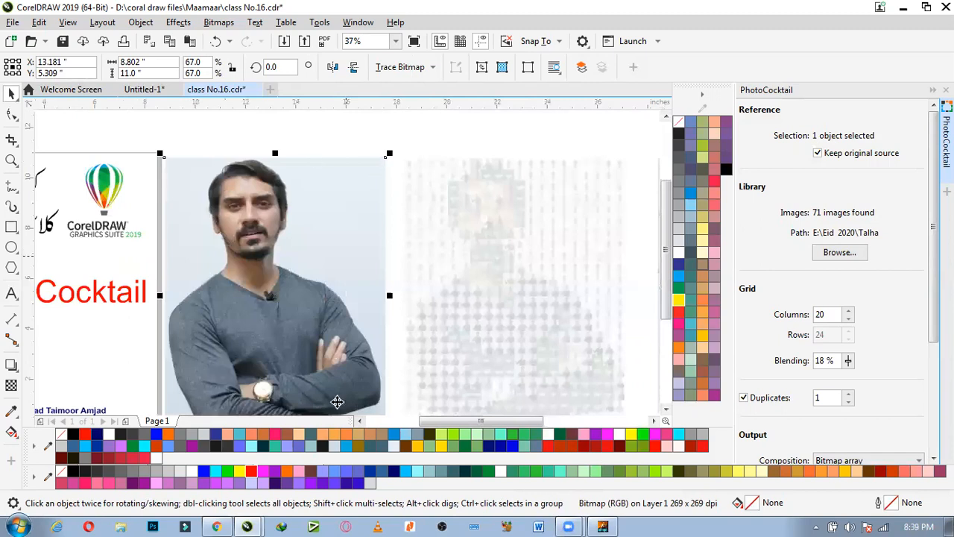
{"action": "scroll", "coordinate": [220, 270], "scroll_direction": "down", "scroll_amount": 2}
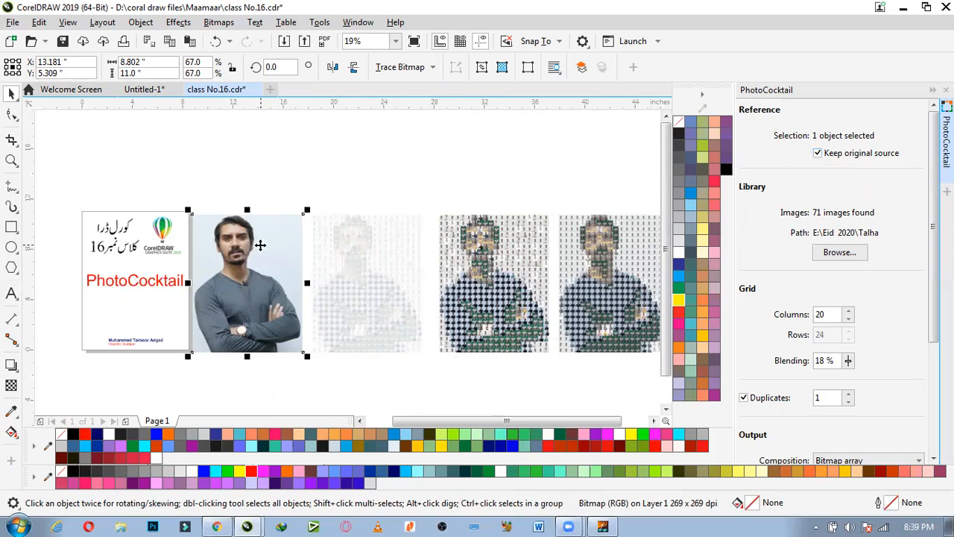
{"action": "left_click", "coordinate": [833, 258]}
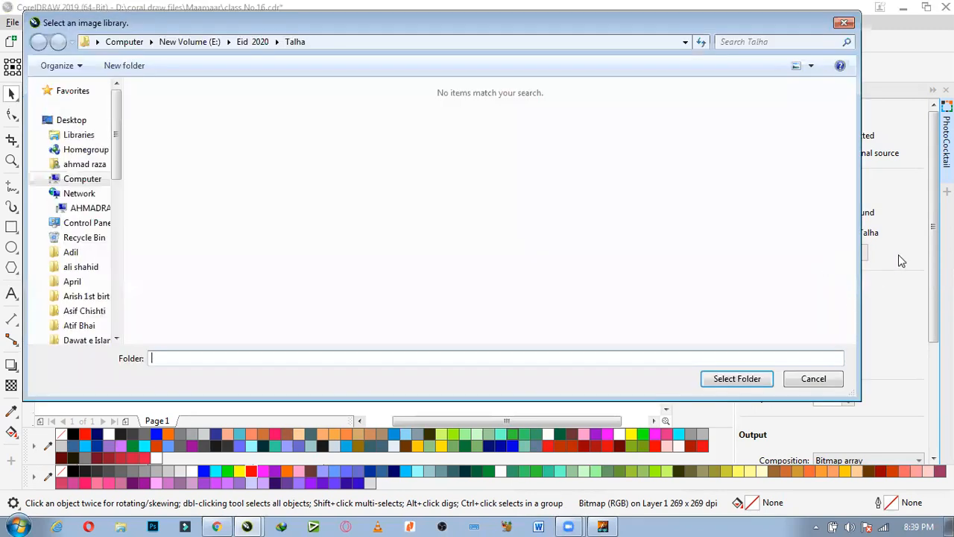
{"action": "left_click", "coordinate": [825, 383]}
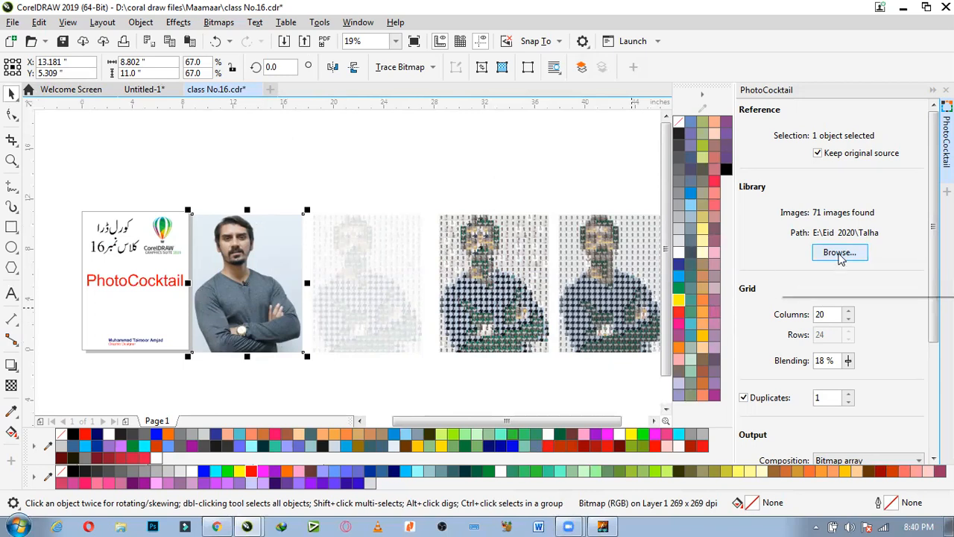
{"action": "left_click_drag", "start_coordinate": [933, 307], "coordinate": [933, 368]}
{"action": "left_click_drag", "start_coordinate": [933, 298], "coordinate": [933, 344]}
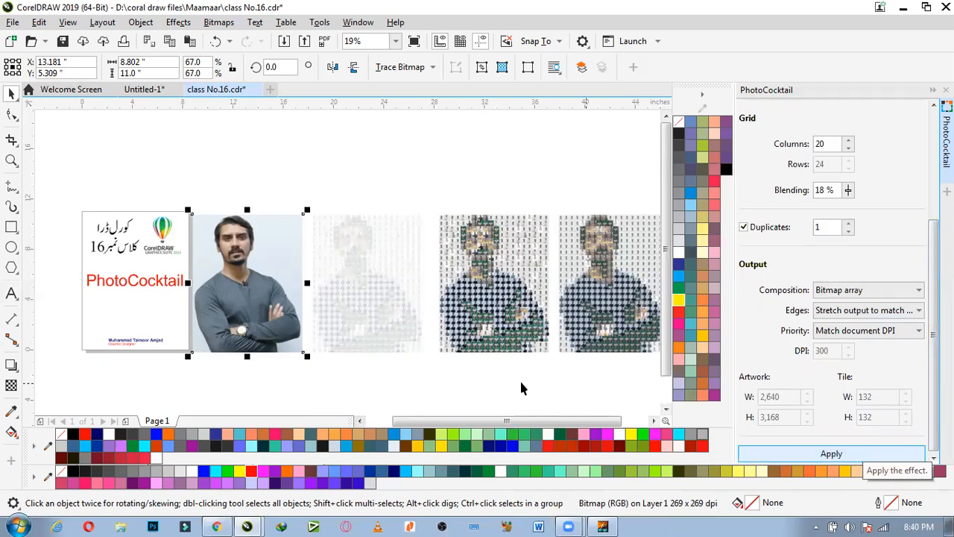
Centre the faded mosaic version horizontally and vertically on the original portrait photo.
{"action": "left_click", "coordinate": [387, 292]}
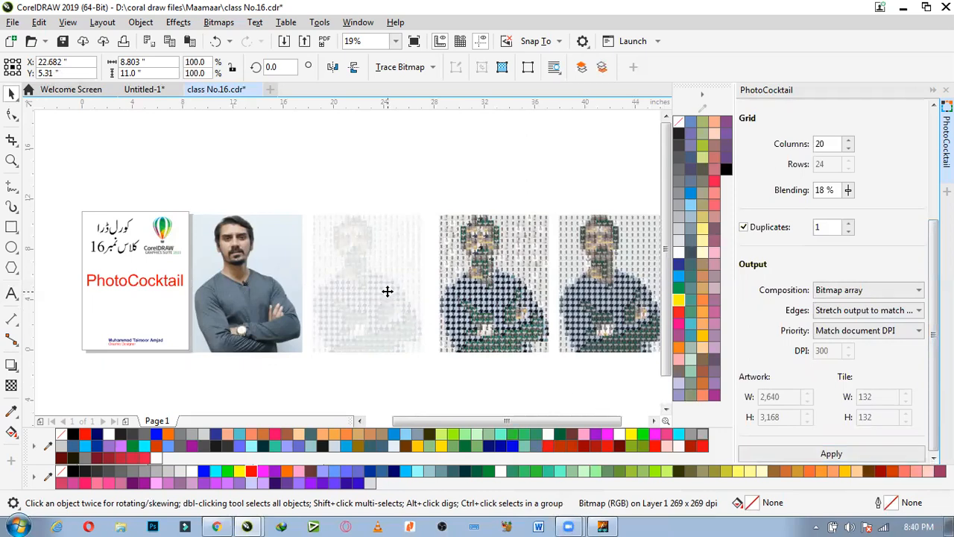
{"action": "left_click", "coordinate": [269, 301], "text": "shift"}
{"action": "key", "text": "c"}
{"action": "key", "text": "e"}
{"action": "left_click", "coordinate": [356, 366]}
Align the two full mosaic versions, one after the other, by their centres with the original portrait photo.
{"action": "left_click", "coordinate": [457, 305]}
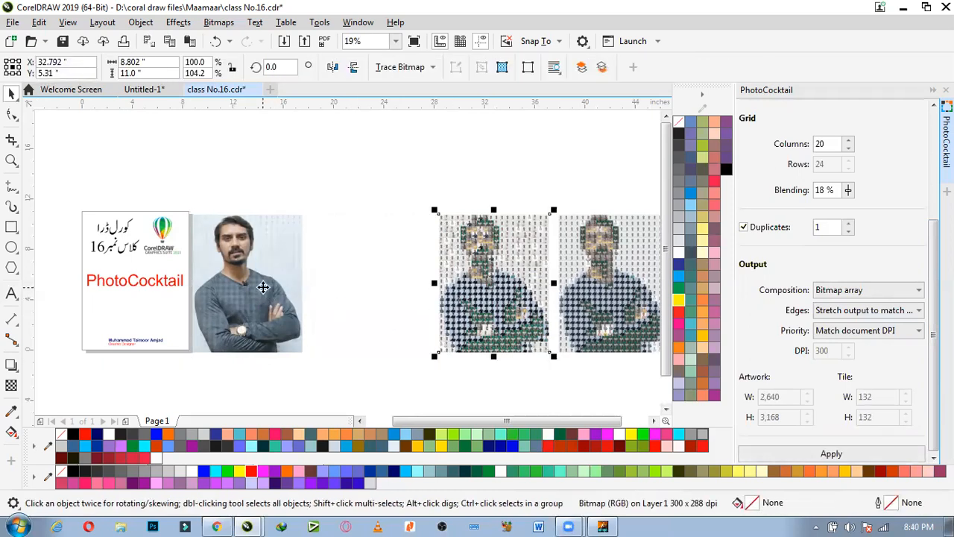
{"action": "left_click", "coordinate": [262, 286], "text": "shift"}
{"action": "key", "text": "c"}
{"action": "key", "text": "e"}
{"action": "left_click", "coordinate": [421, 342]}
{"action": "left_click", "coordinate": [623, 305]}
{"action": "left_click", "coordinate": [263, 284], "text": "shift"}
{"action": "key", "text": "c"}
{"action": "key", "text": "e"}
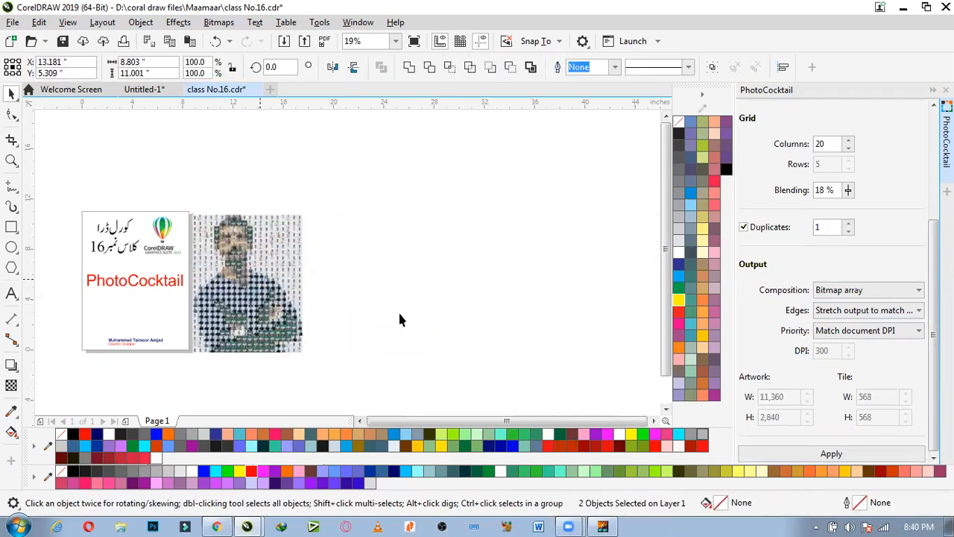
{"action": "left_click", "coordinate": [398, 313]}
Examine the stacked mosaic portrait beside the page up close and from a distance.
{"action": "scroll", "coordinate": [239, 298], "scroll_direction": "up", "scroll_amount": 1}
{"action": "scroll", "coordinate": [233, 266], "scroll_direction": "down", "scroll_amount": 1}
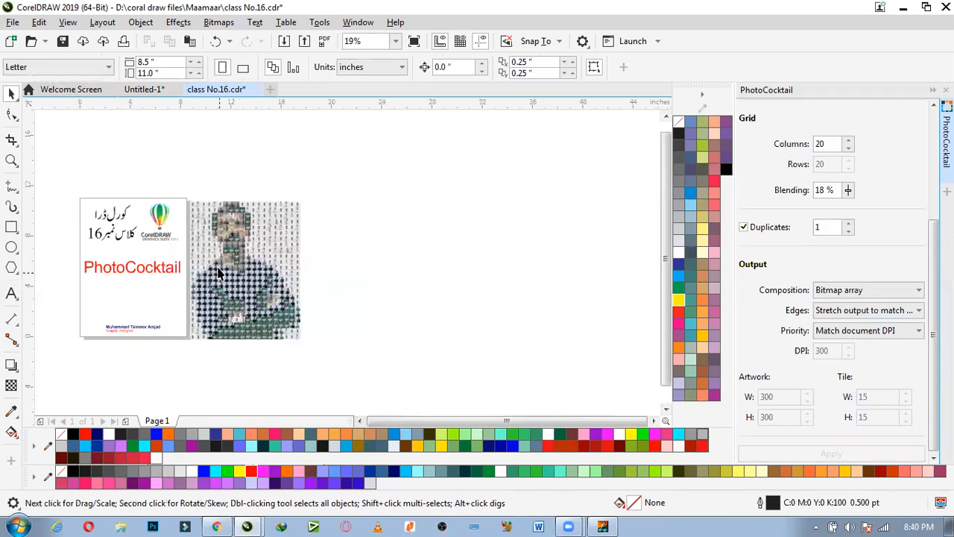
{"action": "scroll", "coordinate": [259, 252], "scroll_direction": "up", "scroll_amount": 1}
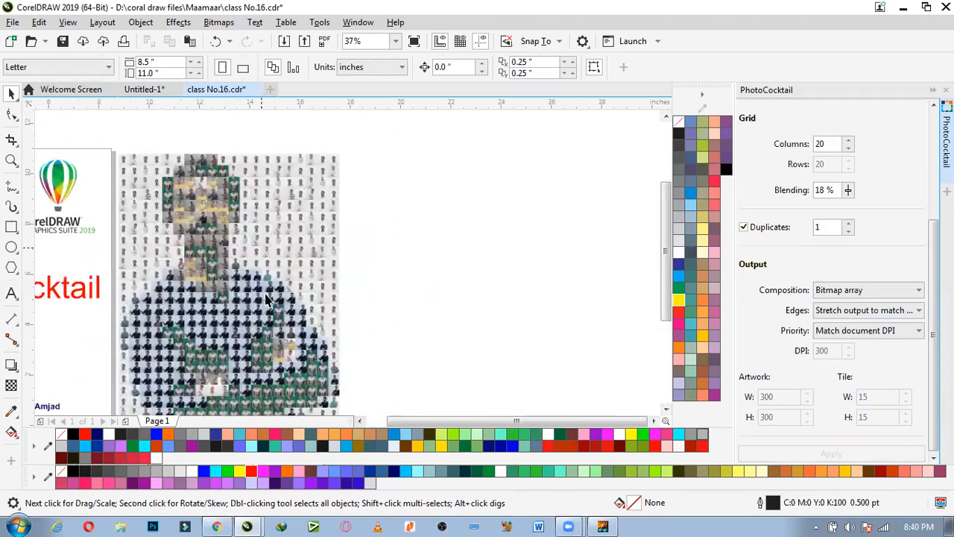
{"action": "scroll", "coordinate": [290, 278], "scroll_direction": "down", "scroll_amount": 1}
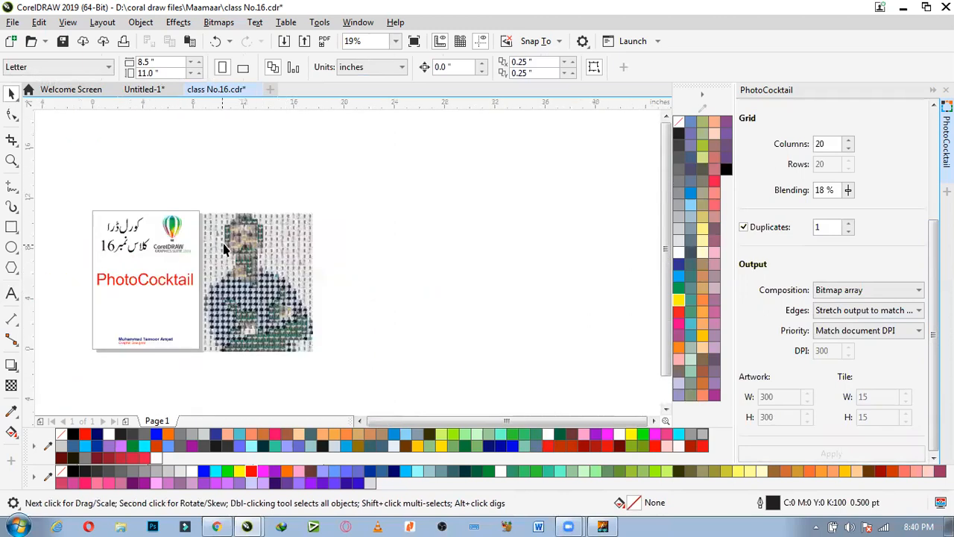
{"action": "scroll", "coordinate": [224, 249], "scroll_direction": "up", "scroll_amount": 1}
{"action": "scroll", "coordinate": [307, 225], "scroll_direction": "down", "scroll_amount": 1}
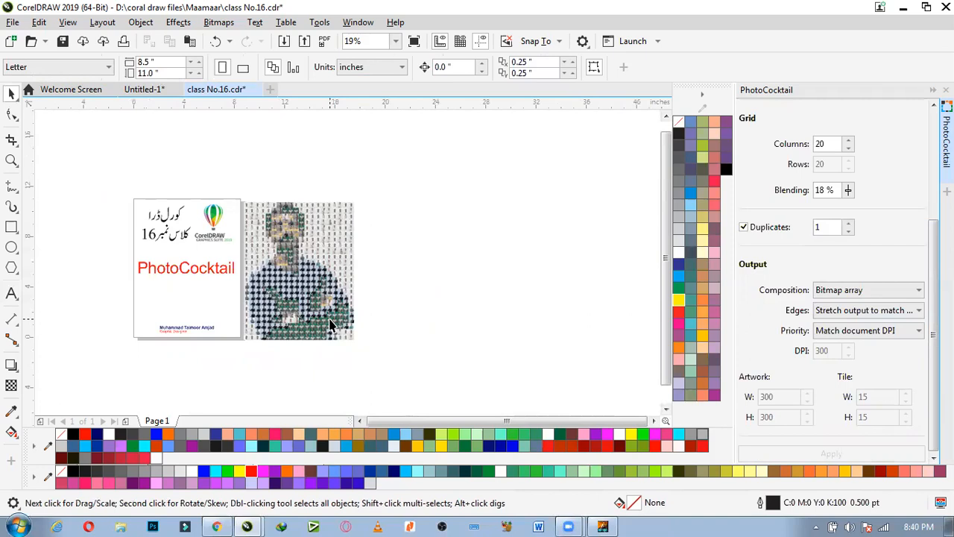
{"action": "scroll", "coordinate": [316, 271], "scroll_direction": "up", "scroll_amount": 1}
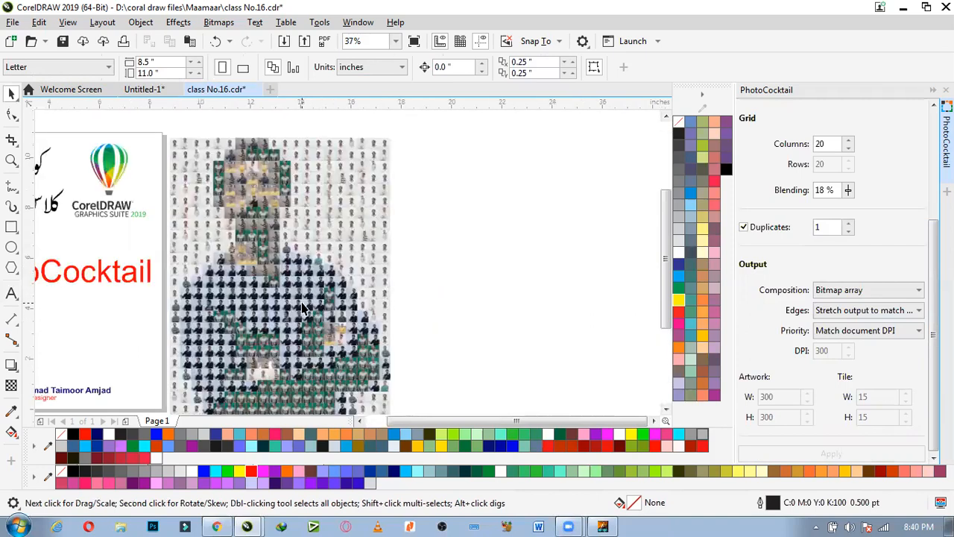
{"action": "scroll", "coordinate": [273, 262], "scroll_direction": "down", "scroll_amount": 1}
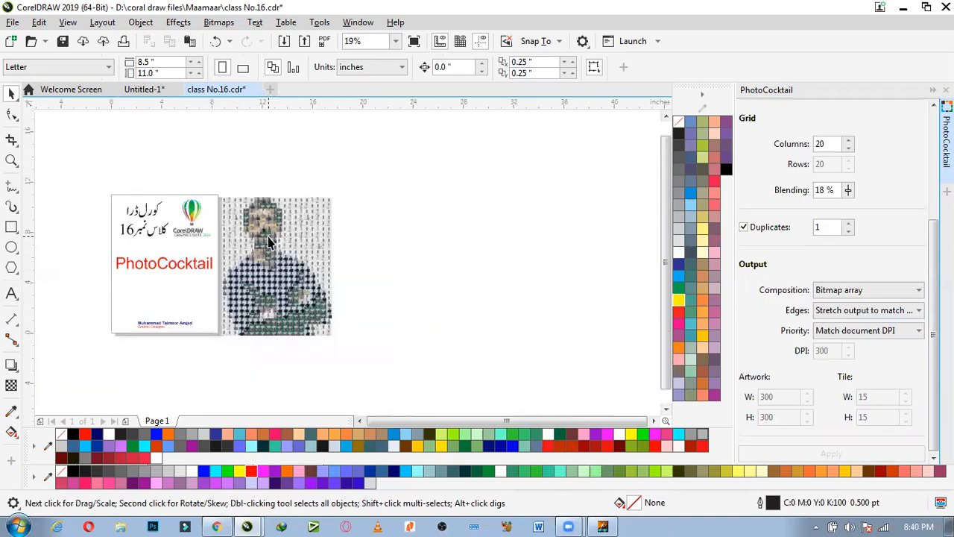
{"action": "scroll", "coordinate": [267, 237], "scroll_direction": "up", "scroll_amount": 1}
{"action": "scroll", "coordinate": [233, 237], "scroll_direction": "down", "scroll_amount": 1}
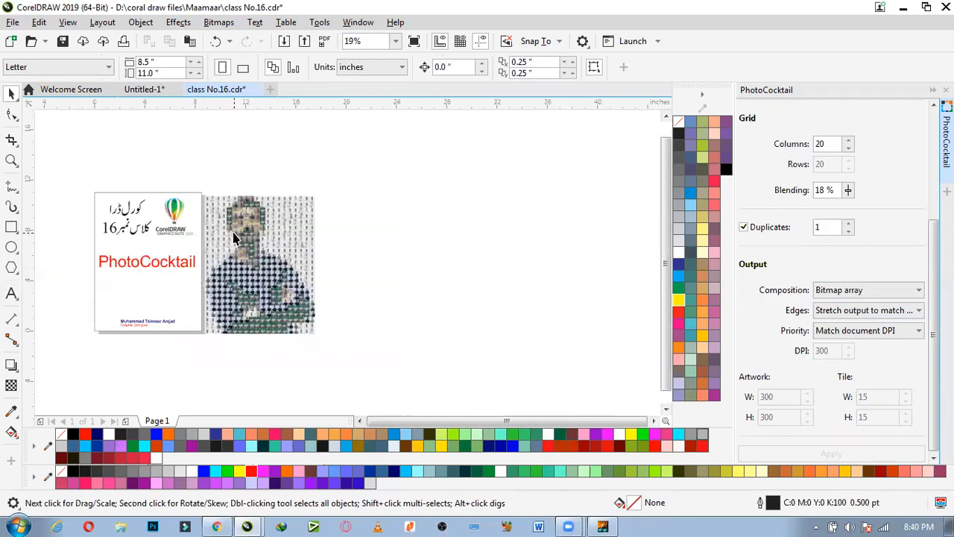
Move the stacked mosaic versions off the original portrait photo and spread them out in a row to its right.
{"action": "left_click", "coordinate": [233, 236]}
{"action": "key", "text": "ctrl+d"}
{"action": "left_click_drag", "start_coordinate": [265, 261], "coordinate": [522, 276]}
{"action": "left_click_drag", "start_coordinate": [647, 296], "coordinate": [576, 297]}
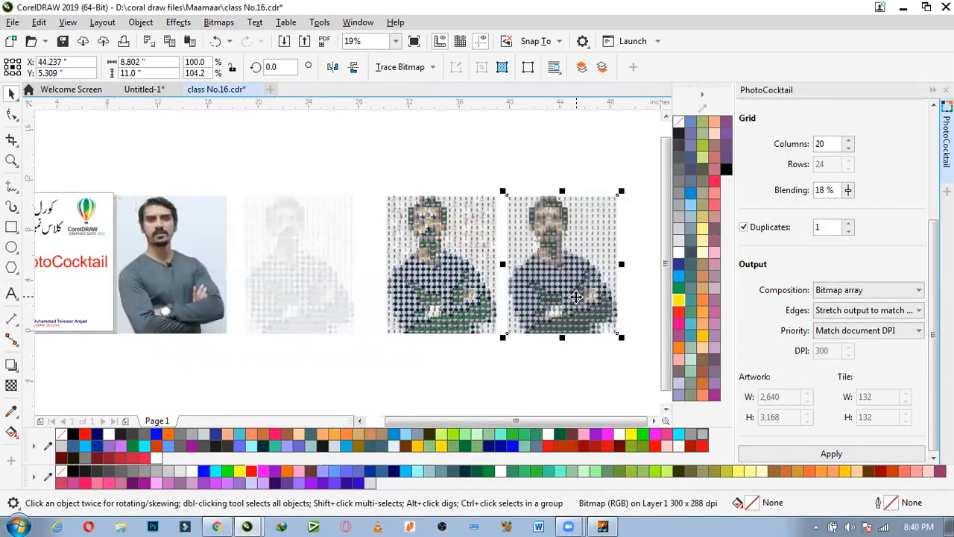
{"action": "left_click", "coordinate": [492, 353]}
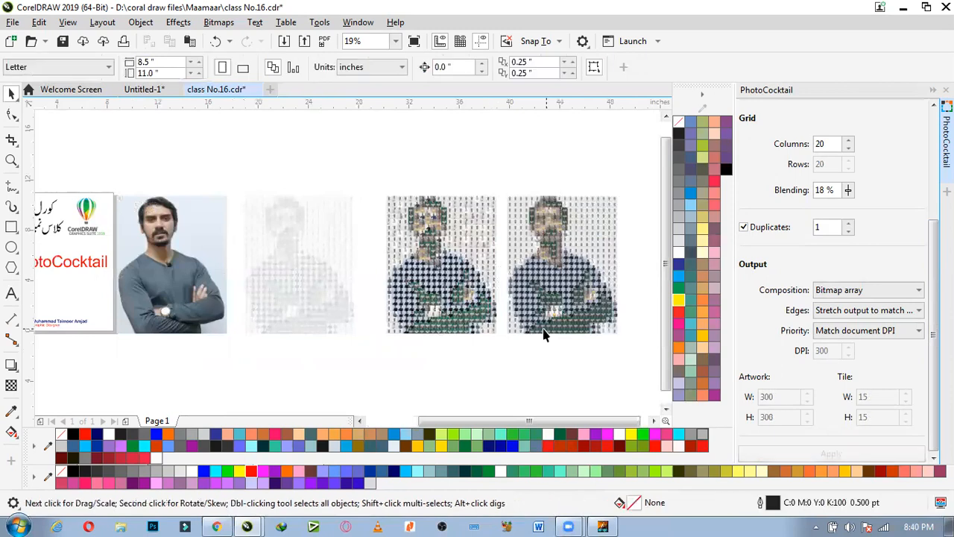
Examine the individual photo tiles forming the head area of the full mosaics.
{"action": "scroll", "coordinate": [301, 261], "scroll_direction": "up", "scroll_amount": 4}
{"action": "scroll", "coordinate": [299, 258], "scroll_direction": "down", "scroll_amount": 2}
{"action": "scroll", "coordinate": [263, 215], "scroll_direction": "down", "scroll_amount": 2}
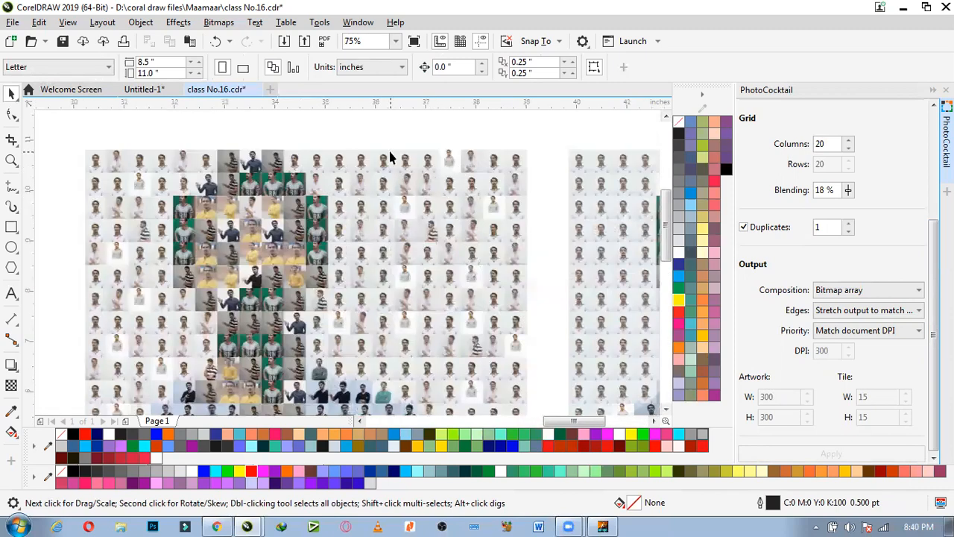
{"action": "scroll", "coordinate": [417, 149], "scroll_direction": "up", "scroll_amount": 2}
{"action": "scroll", "coordinate": [425, 224], "scroll_direction": "down", "scroll_amount": 2}
{"action": "scroll", "coordinate": [312, 169], "scroll_direction": "up", "scroll_amount": 5}
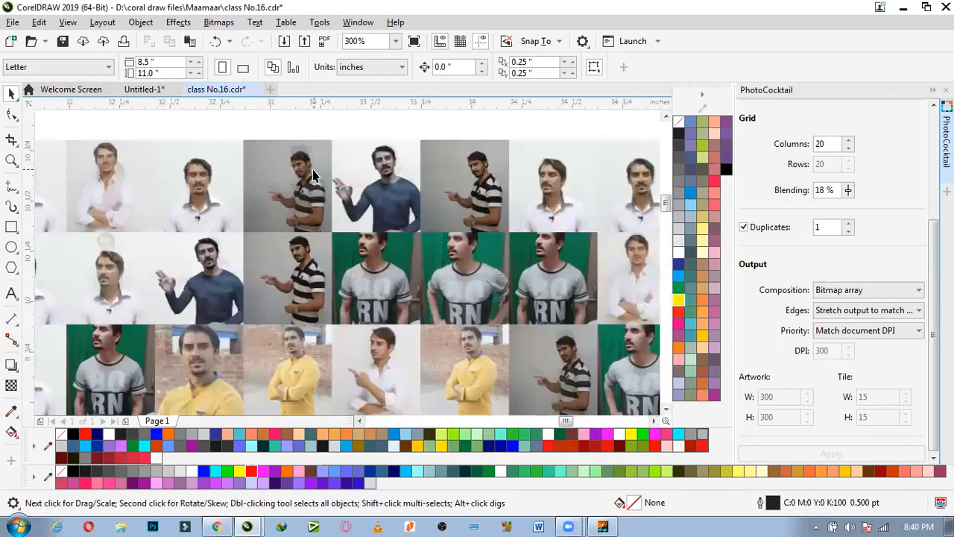
{"action": "scroll", "coordinate": [312, 169], "scroll_direction": "up", "scroll_amount": 2}
{"action": "scroll", "coordinate": [287, 157], "scroll_direction": "down", "scroll_amount": 4}
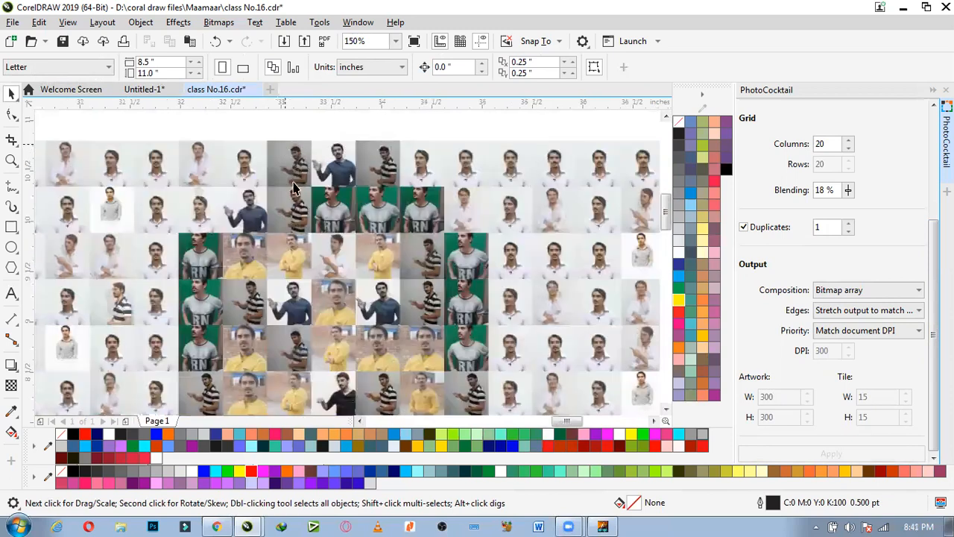
Select the middle mosaic and inspect the blended photo tiles along its upper rows.
{"action": "left_click", "coordinate": [227, 227]}
{"action": "scroll", "coordinate": [228, 224], "scroll_direction": "down", "scroll_amount": 2}
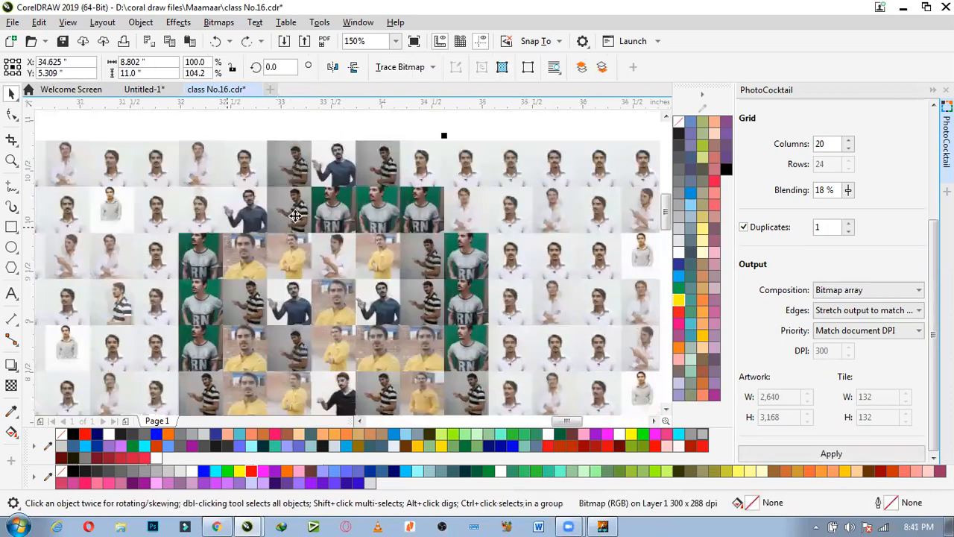
{"action": "scroll", "coordinate": [204, 157], "scroll_direction": "up", "scroll_amount": 3}
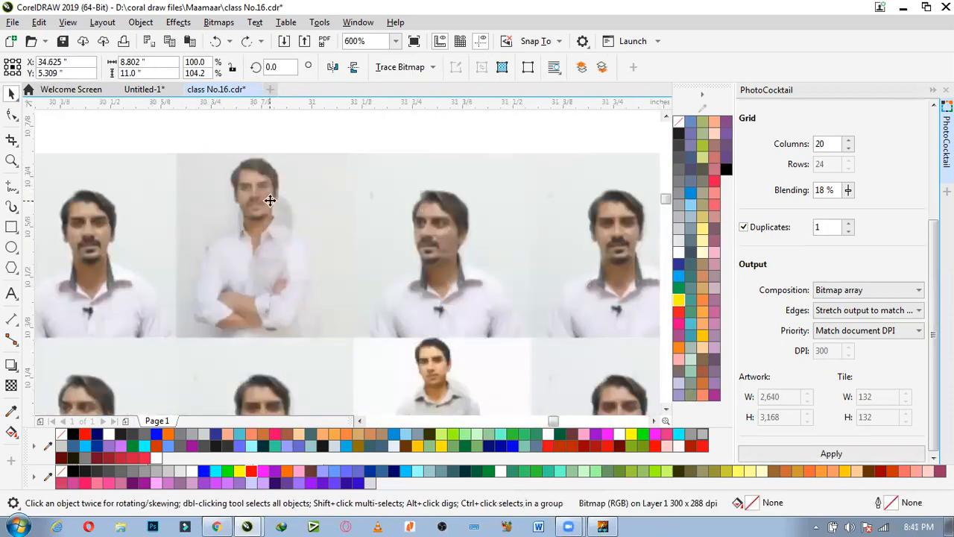
{"action": "scroll", "coordinate": [271, 196], "scroll_direction": "down", "scroll_amount": 2}
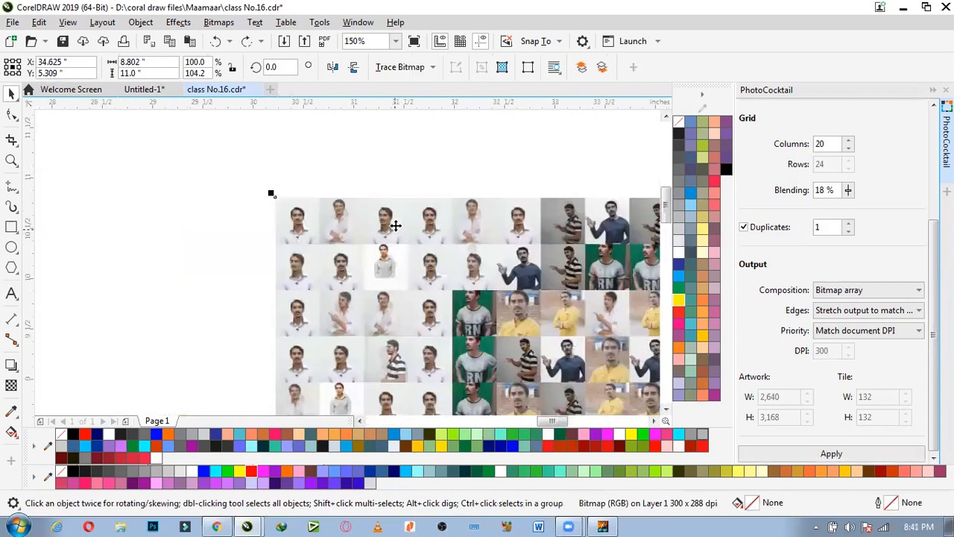
{"action": "scroll", "coordinate": [392, 224], "scroll_direction": "up", "scroll_amount": 2}
{"action": "scroll", "coordinate": [309, 176], "scroll_direction": "down", "scroll_amount": 3}
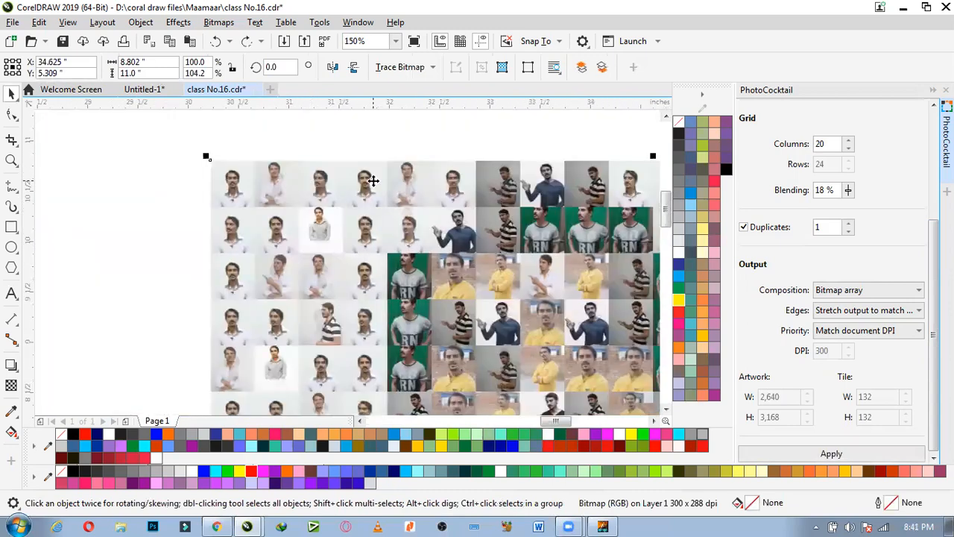
{"action": "scroll", "coordinate": [426, 181], "scroll_direction": "down", "scroll_amount": 1}
{"action": "scroll", "coordinate": [292, 155], "scroll_direction": "up", "scroll_amount": 3}
{"action": "scroll", "coordinate": [292, 155], "scroll_direction": "down", "scroll_amount": 3}
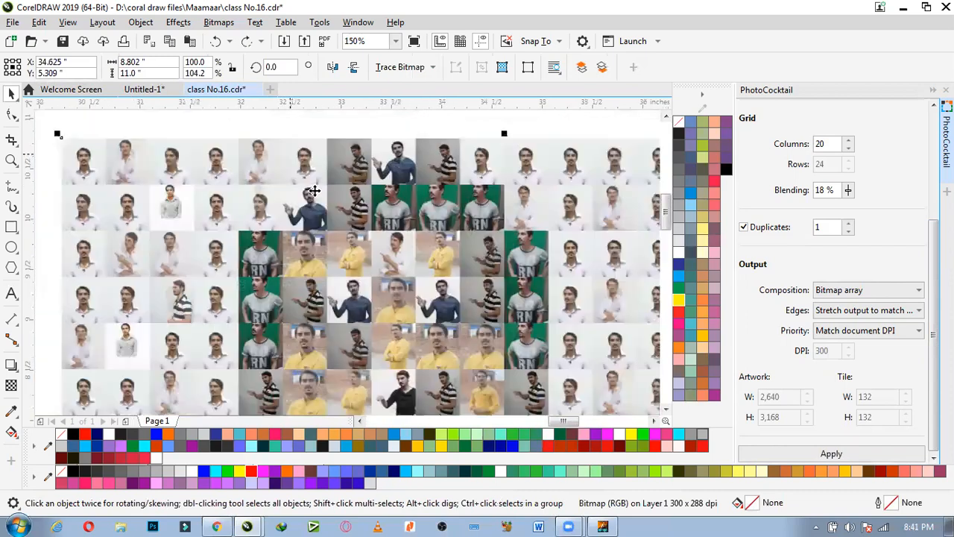
{"action": "scroll", "coordinate": [328, 158], "scroll_direction": "up", "scroll_amount": 2}
{"action": "scroll", "coordinate": [259, 152], "scroll_direction": "down", "scroll_amount": 2}
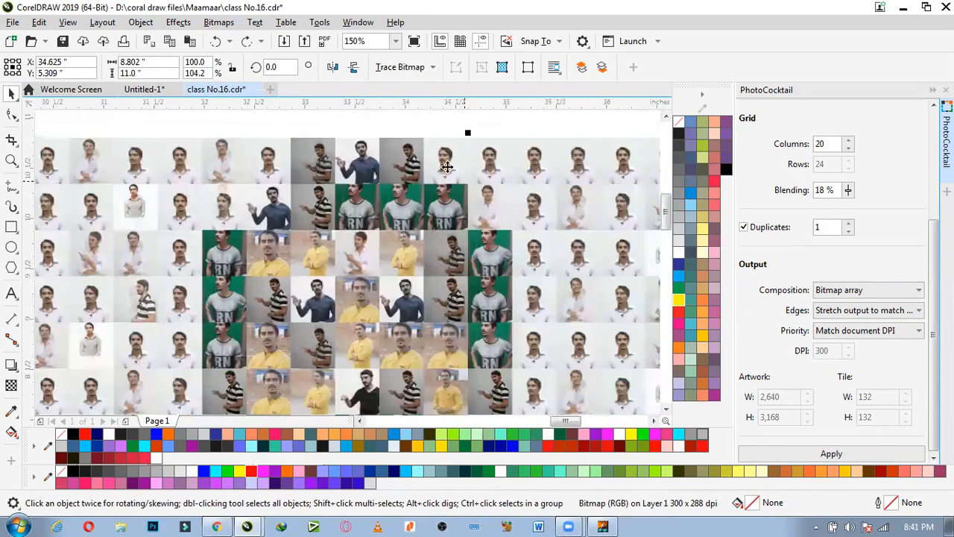
Compare the selected mosaic at a distance and up close with the faded and full versions beside it.
{"action": "scroll", "coordinate": [379, 162], "scroll_direction": "down", "scroll_amount": 2}
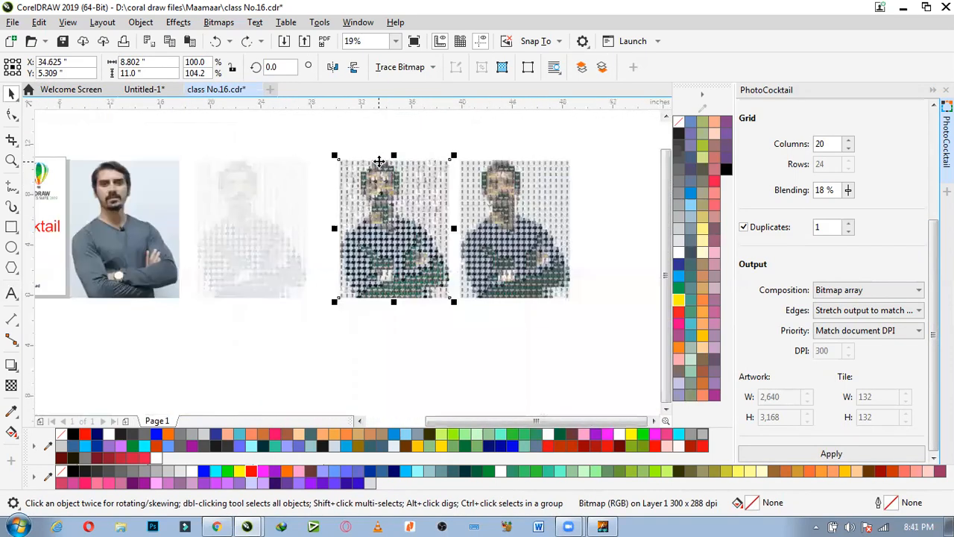
{"action": "scroll", "coordinate": [380, 162], "scroll_direction": "up", "scroll_amount": 1}
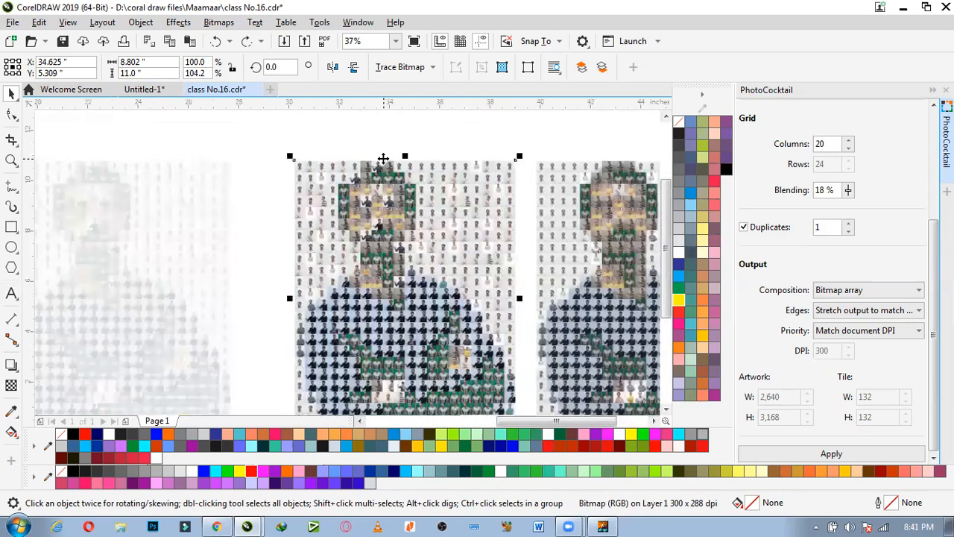
{"action": "scroll", "coordinate": [354, 211], "scroll_direction": "down", "scroll_amount": 1}
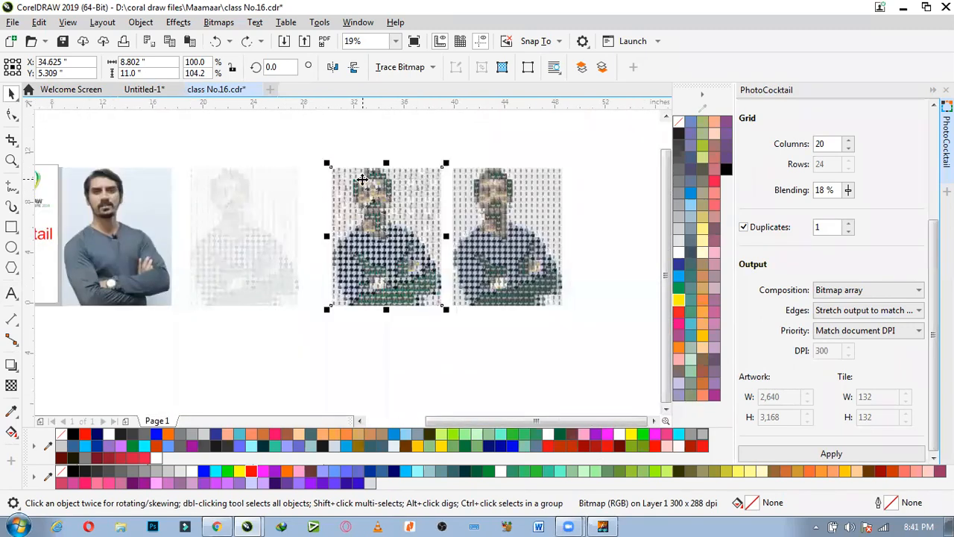
{"action": "scroll", "coordinate": [369, 175], "scroll_direction": "up", "scroll_amount": 2}
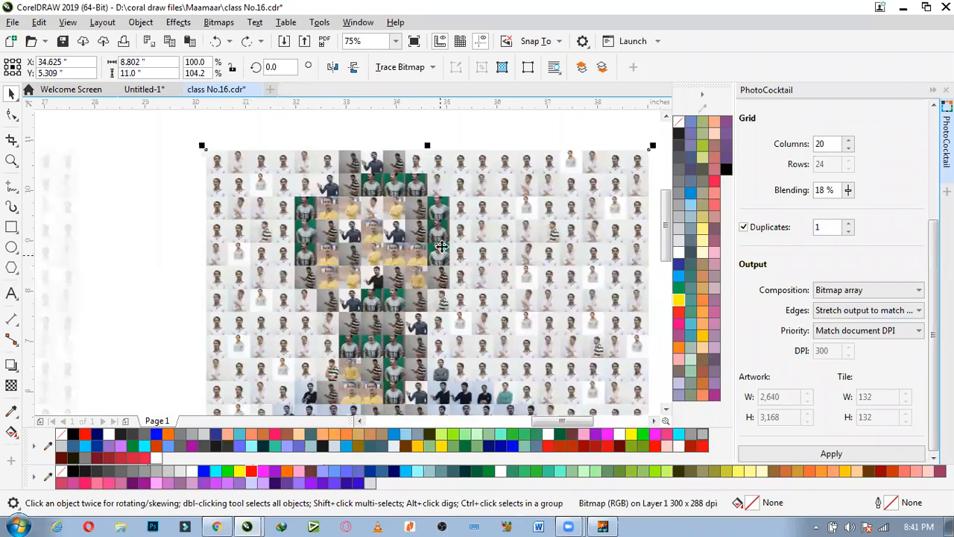
{"action": "scroll", "coordinate": [306, 166], "scroll_direction": "down", "scroll_amount": 1}
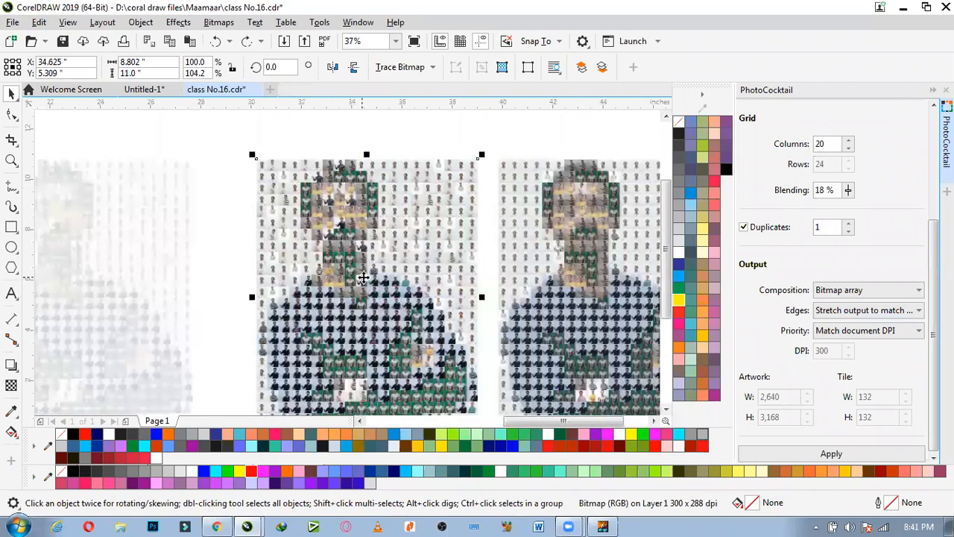
{"action": "scroll", "coordinate": [336, 315], "scroll_direction": "down", "scroll_amount": 1}
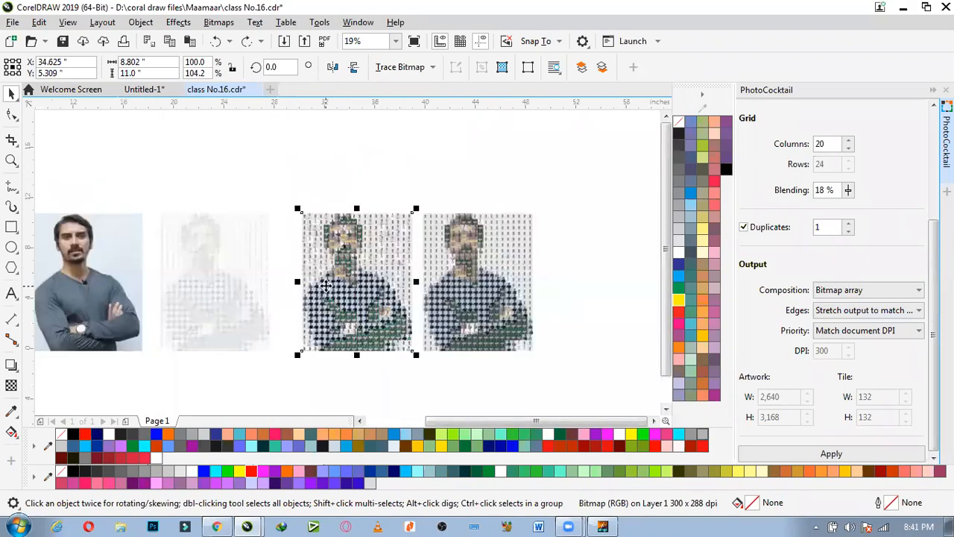
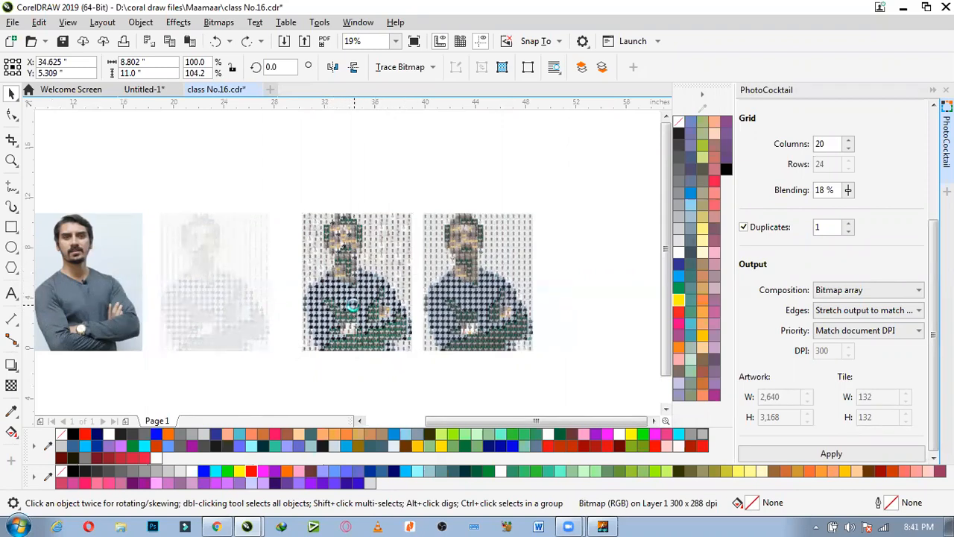
Inspect the photo tiles forming the shirt and arms of the selected mosaic, then view the whole row.
{"action": "scroll", "coordinate": [354, 306], "scroll_direction": "up", "scroll_amount": 5}
{"action": "scroll", "coordinate": [354, 305], "scroll_direction": "up", "scroll_amount": 2}
{"action": "scroll", "coordinate": [447, 252], "scroll_direction": "down", "scroll_amount": 2}
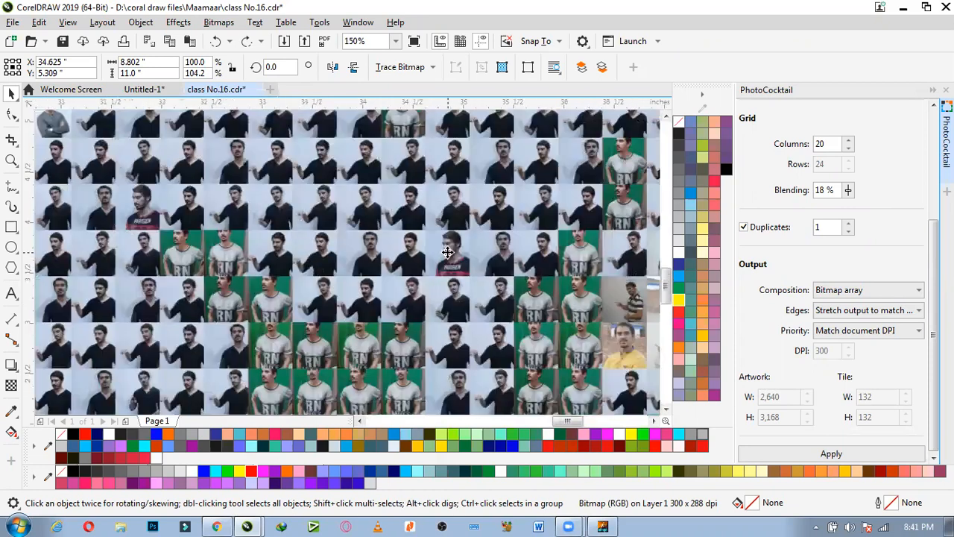
{"action": "scroll", "coordinate": [402, 261], "scroll_direction": "down", "scroll_amount": 3}
{"action": "scroll", "coordinate": [422, 278], "scroll_direction": "down", "scroll_amount": 2}
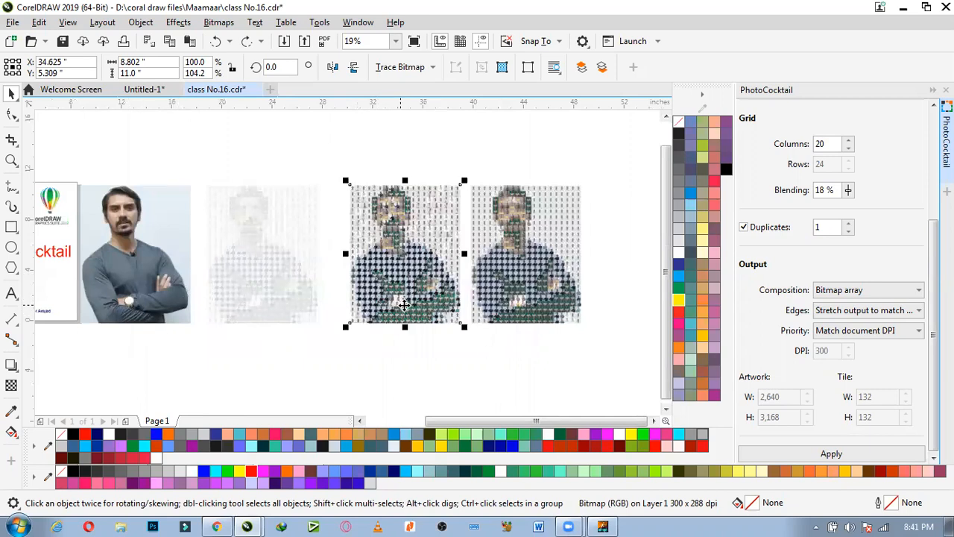
Inspect the light photo tiles around the wristwatch in the selected middle mosaic and return to the portrait row.
{"action": "scroll", "coordinate": [402, 304], "scroll_direction": "up", "scroll_amount": 5}
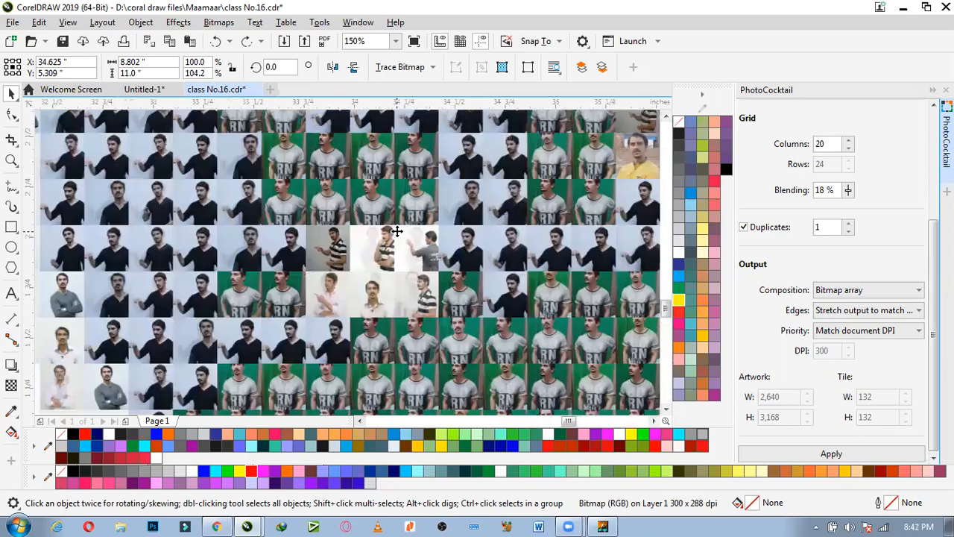
{"action": "scroll", "coordinate": [396, 226], "scroll_direction": "up", "scroll_amount": 1}
{"action": "scroll", "coordinate": [398, 306], "scroll_direction": "down", "scroll_amount": 1}
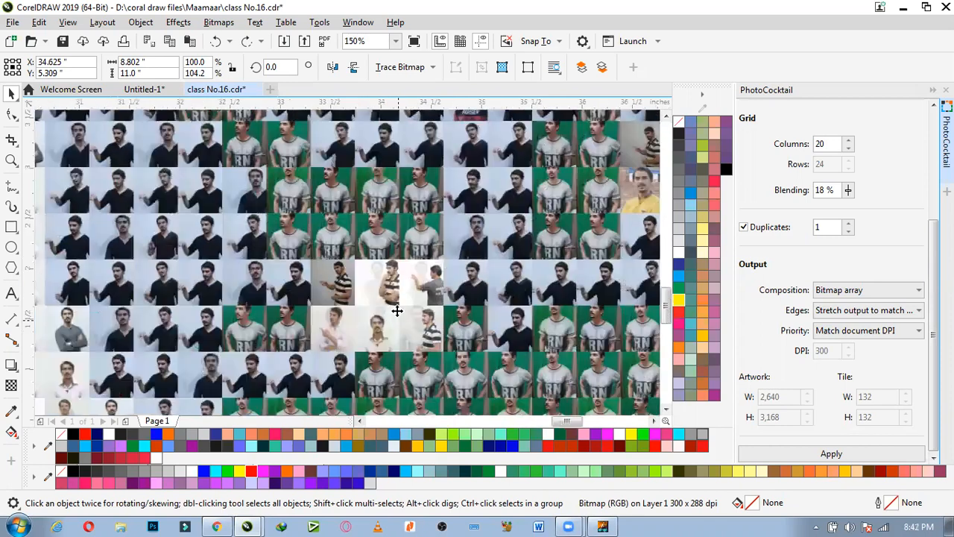
{"action": "scroll", "coordinate": [380, 326], "scroll_direction": "down", "scroll_amount": 2}
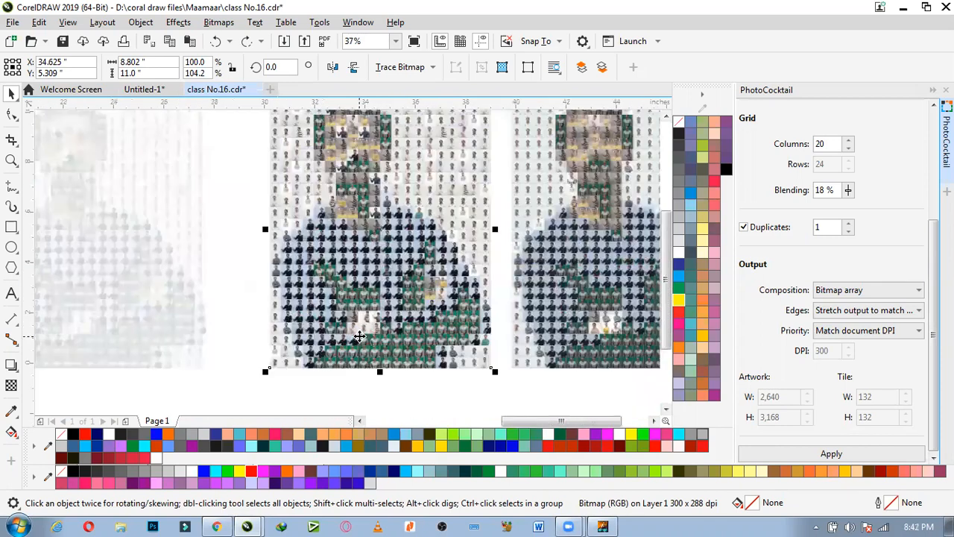
{"action": "scroll", "coordinate": [358, 336], "scroll_direction": "down", "scroll_amount": 1}
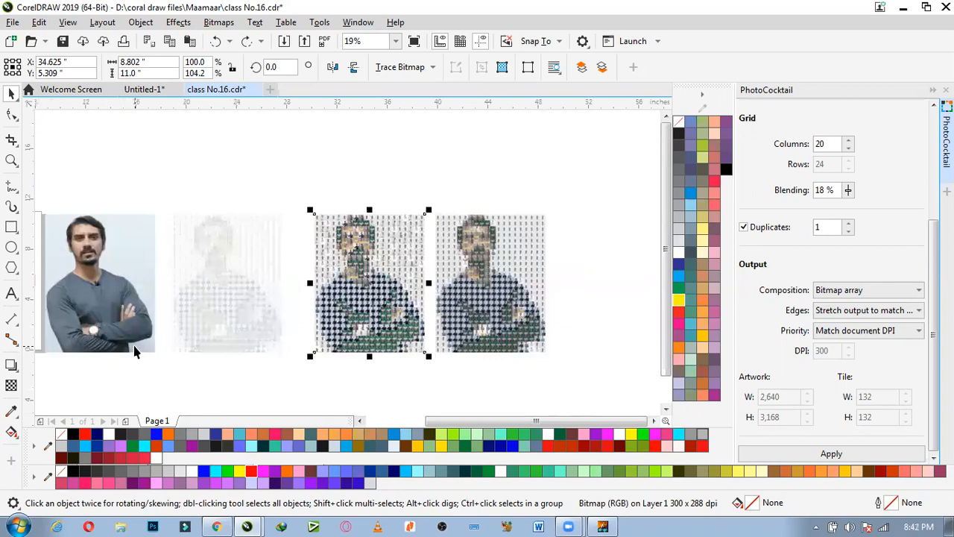
Examine the photo tiles in the lower rows of the last mosaic, then view it beside the original portrait.
{"action": "scroll", "coordinate": [522, 345], "scroll_direction": "up", "scroll_amount": 8}
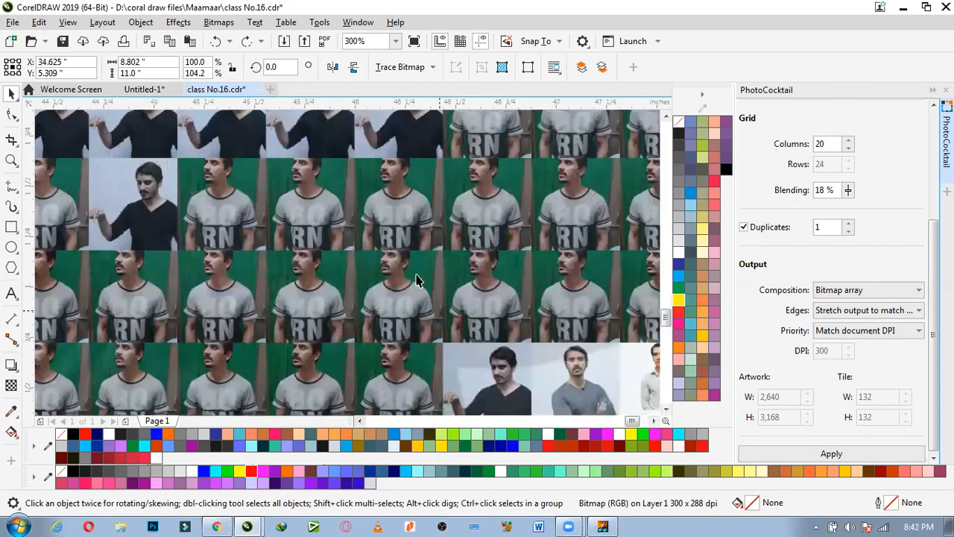
{"action": "scroll", "coordinate": [507, 304], "scroll_direction": "down", "scroll_amount": 3}
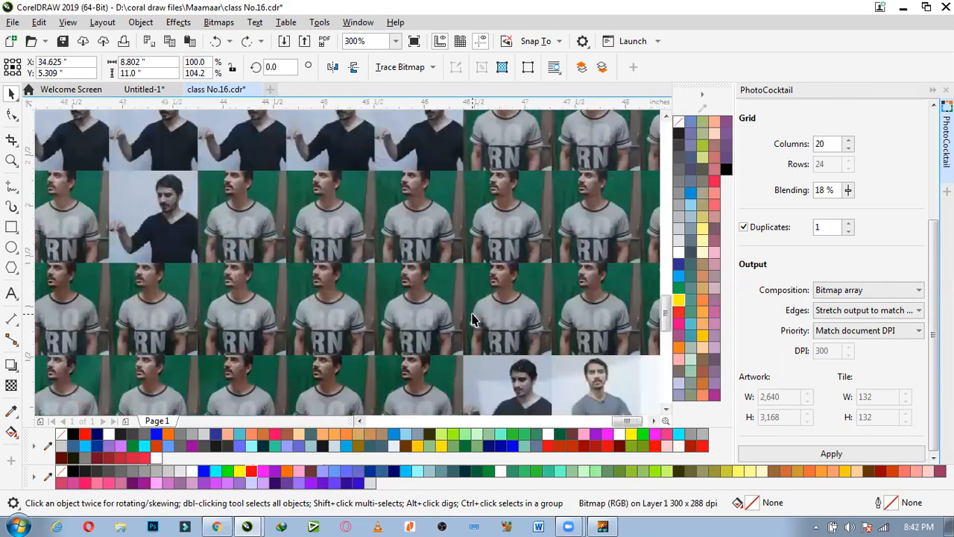
{"action": "scroll", "coordinate": [324, 363], "scroll_direction": "down", "scroll_amount": 1}
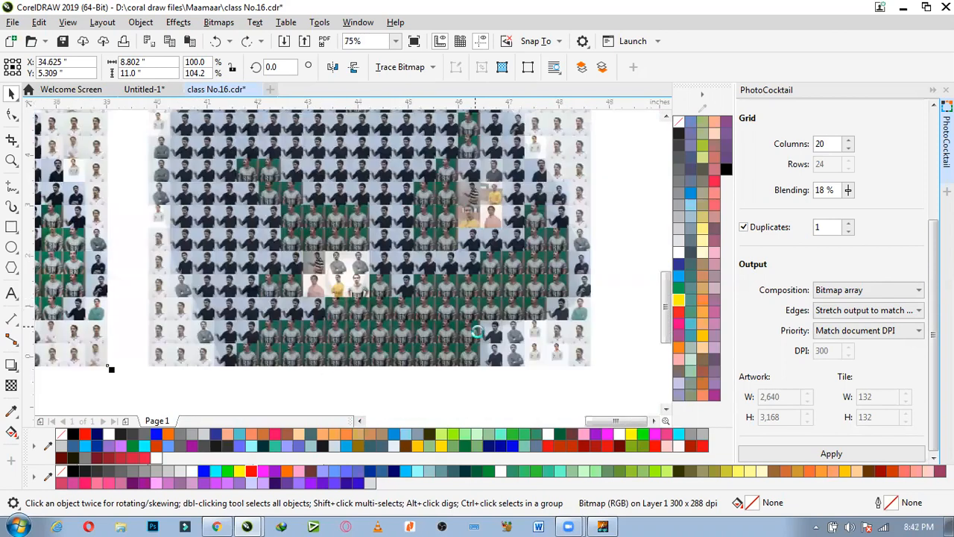
{"action": "scroll", "coordinate": [477, 332], "scroll_direction": "down", "scroll_amount": 3}
{"action": "scroll", "coordinate": [395, 313], "scroll_direction": "down", "scroll_amount": 1}
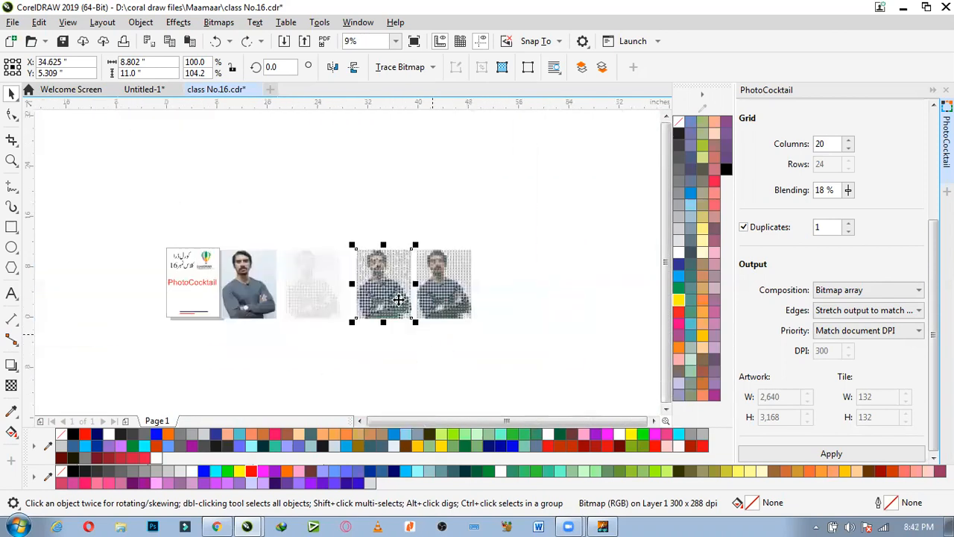
{"action": "scroll", "coordinate": [291, 306], "scroll_direction": "up", "scroll_amount": 1}
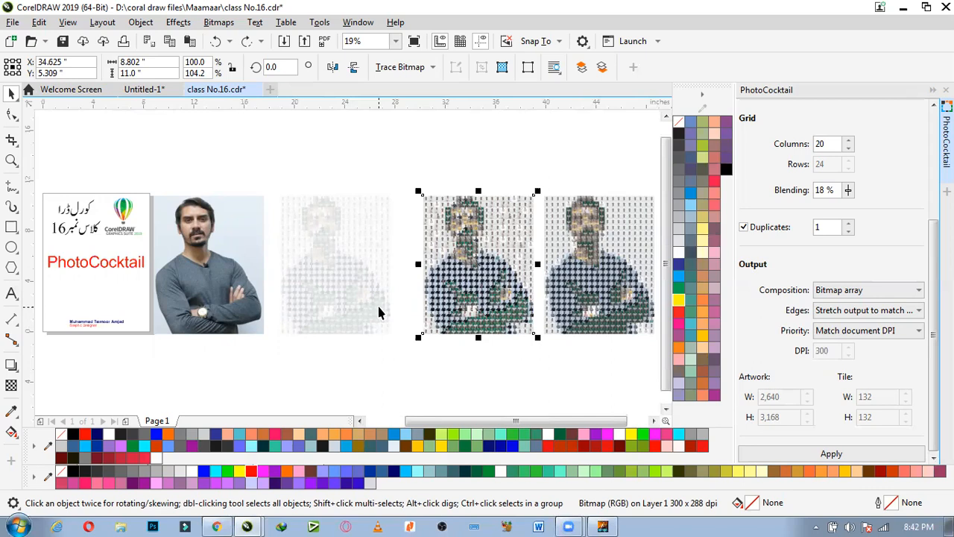
Select the original portrait photo and bring the PhotoCocktail library and grid settings into view.
{"action": "left_click", "coordinate": [246, 262]}
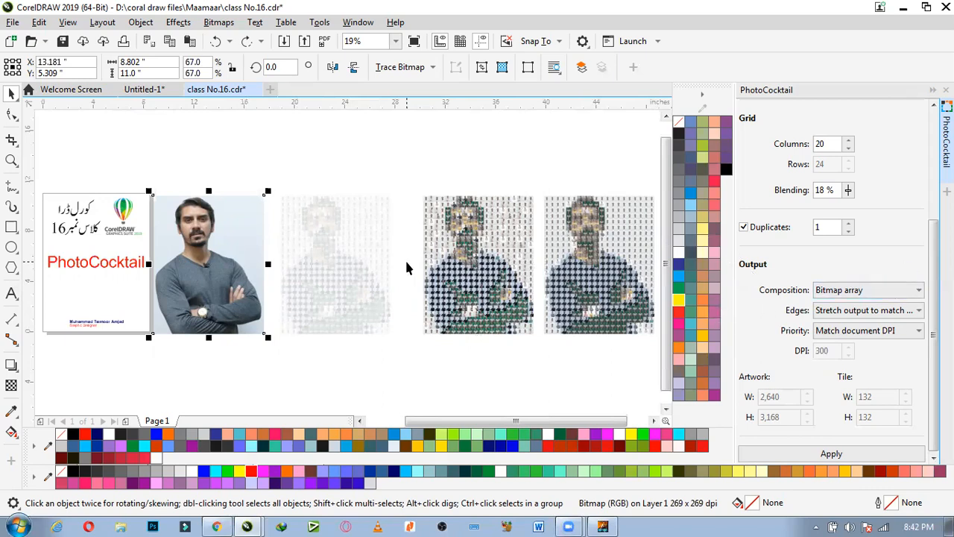
{"action": "left_click", "coordinate": [341, 355]}
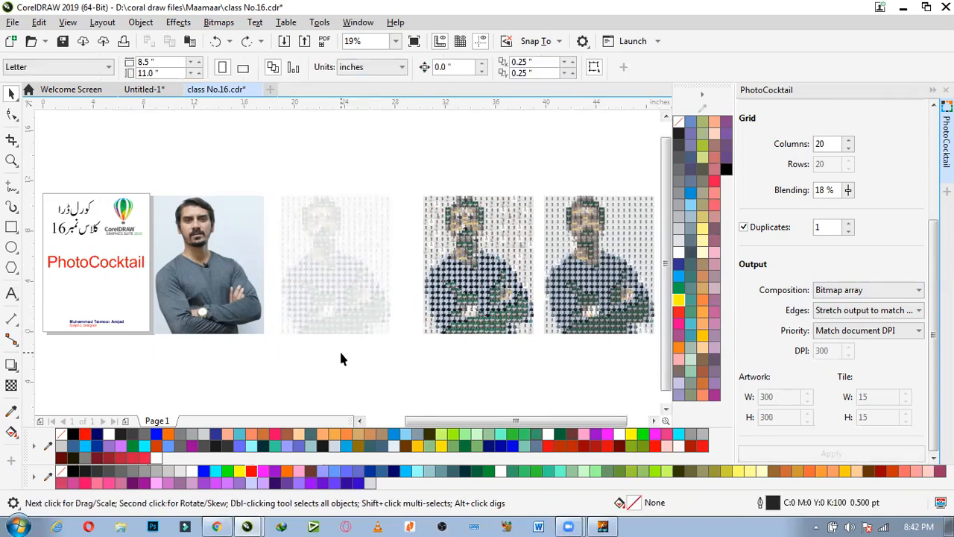
{"action": "left_click", "coordinate": [257, 298]}
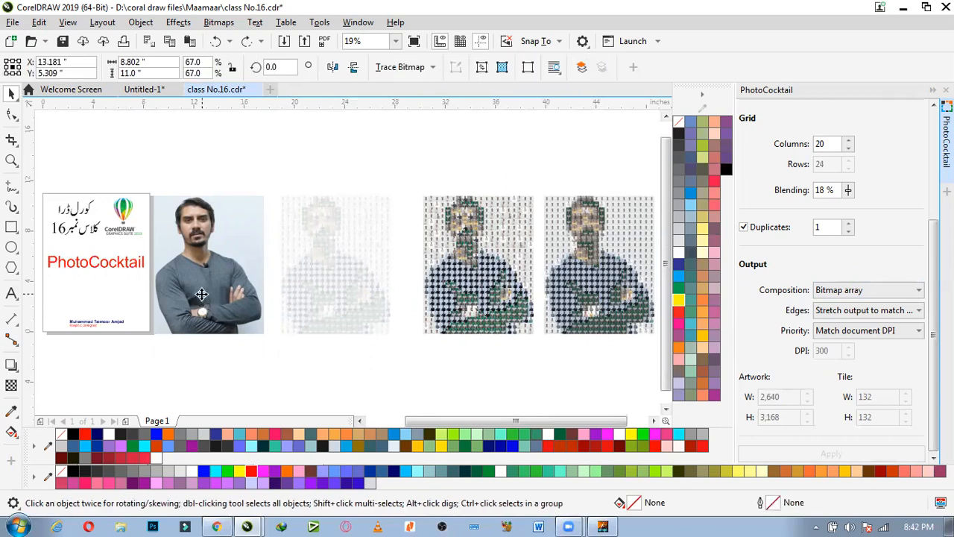
{"action": "left_click", "coordinate": [266, 356]}
{"action": "left_click", "coordinate": [233, 331]}
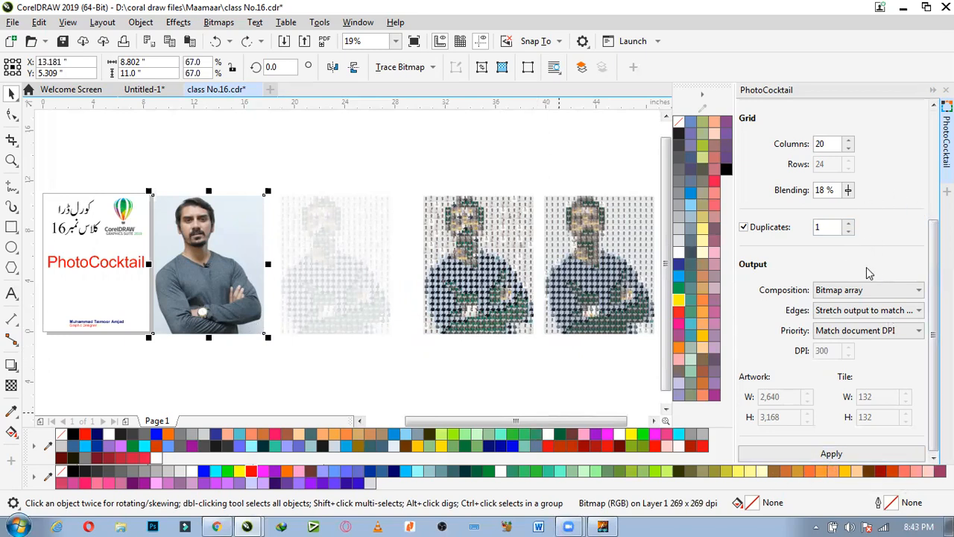
{"action": "scroll", "coordinate": [866, 273], "scroll_direction": "up", "scroll_amount": 3}
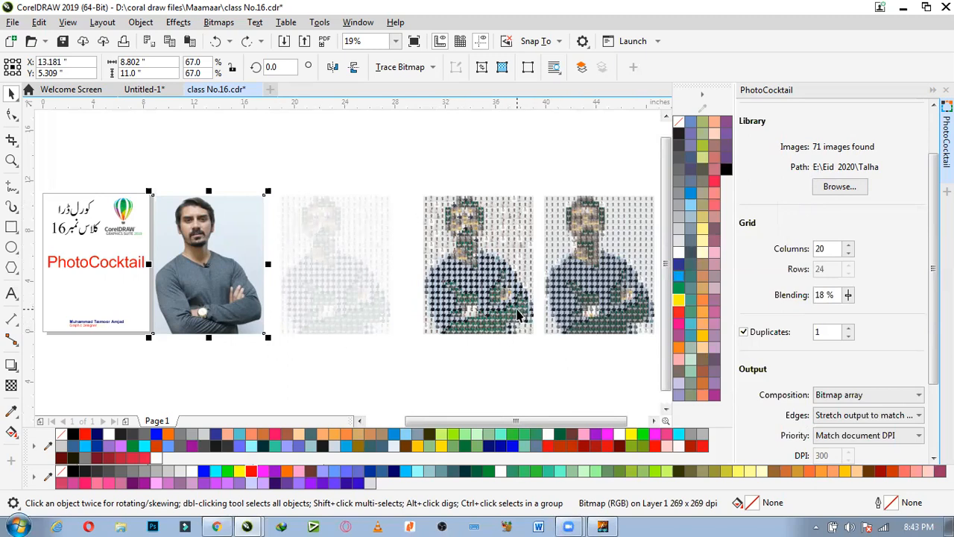
Examine the head and neck tiles of the middle mosaic up close and from a distance.
{"action": "scroll", "coordinate": [507, 246], "scroll_direction": "up", "scroll_amount": 2}
{"action": "scroll", "coordinate": [507, 246], "scroll_direction": "up", "scroll_amount": 2}
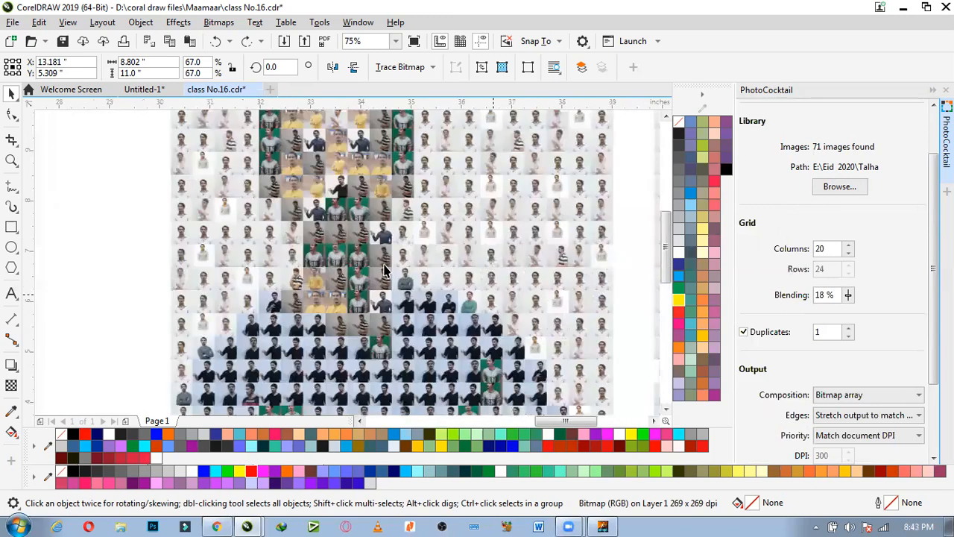
{"action": "scroll", "coordinate": [388, 268], "scroll_direction": "down", "scroll_amount": 2}
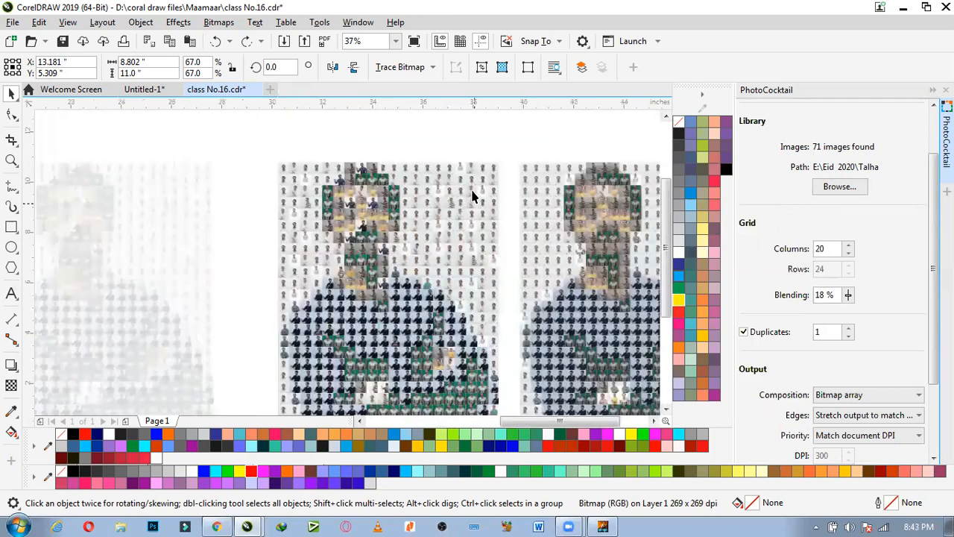
{"action": "scroll", "coordinate": [471, 330], "scroll_direction": "down", "scroll_amount": 2}
{"action": "scroll", "coordinate": [471, 330], "scroll_direction": "up", "scroll_amount": 2}
{"action": "scroll", "coordinate": [471, 330], "scroll_direction": "down", "scroll_amount": 2}
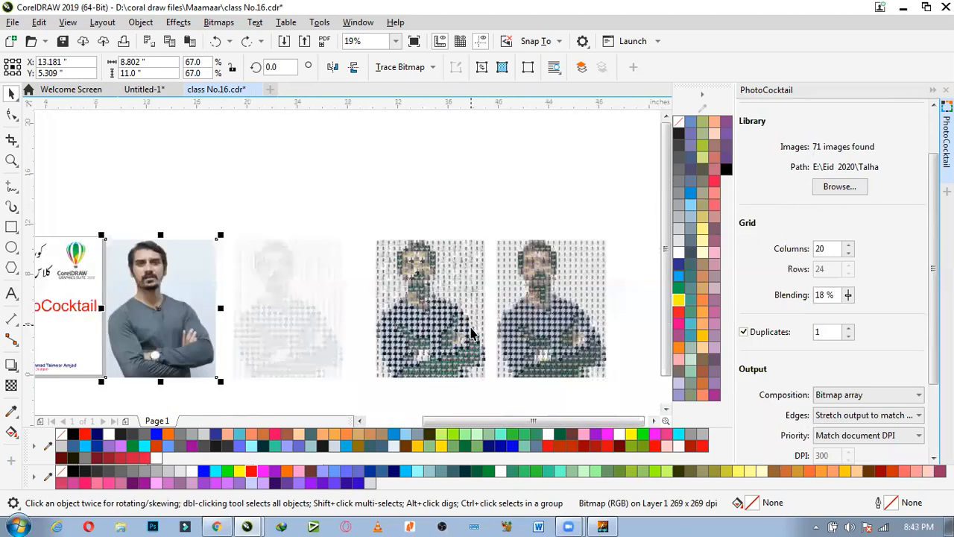
Compare the two full mosaics with the faded one, alternating between close and distant views.
{"action": "scroll", "coordinate": [465, 374], "scroll_direction": "up", "scroll_amount": 2}
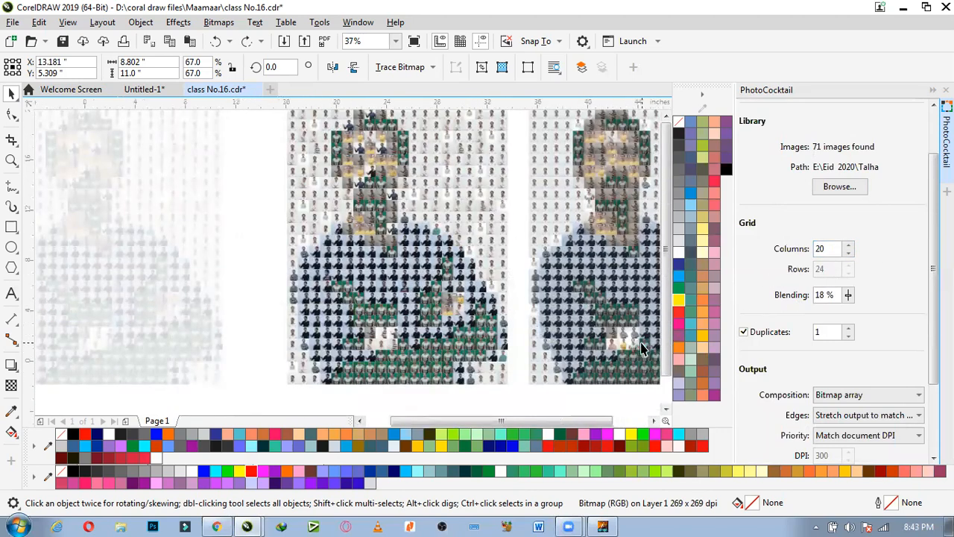
{"action": "scroll", "coordinate": [458, 233], "scroll_direction": "down", "scroll_amount": 2}
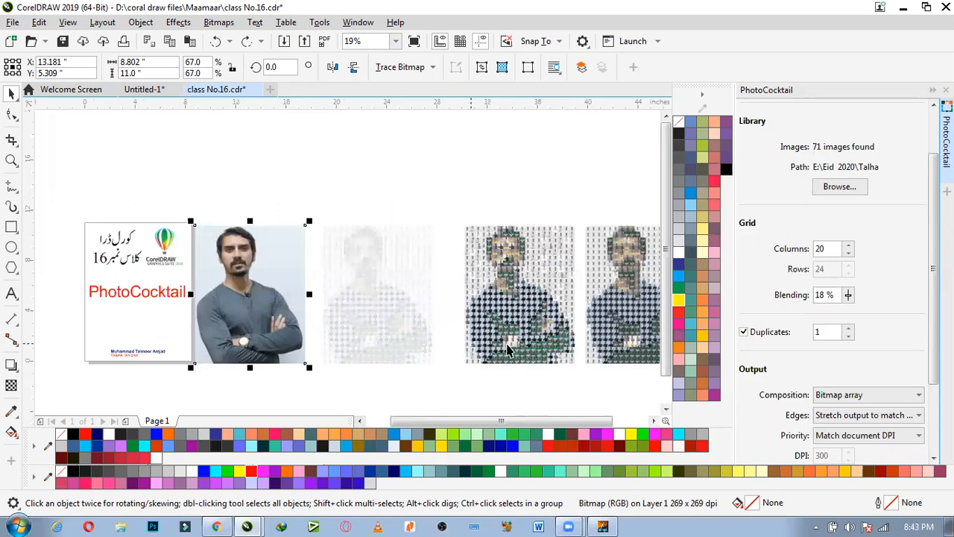
{"action": "scroll", "coordinate": [525, 242], "scroll_direction": "up", "scroll_amount": 4}
{"action": "scroll", "coordinate": [279, 130], "scroll_direction": "down", "scroll_amount": 2}
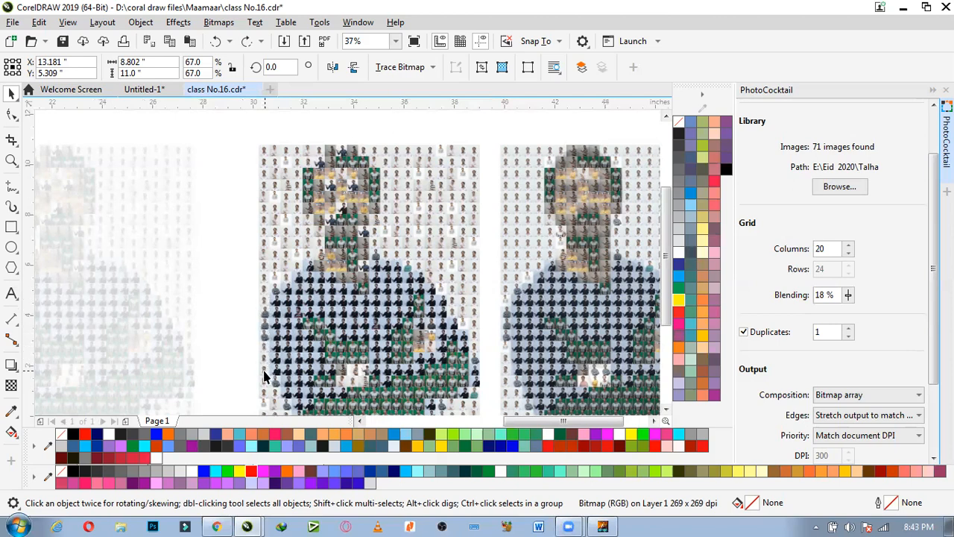
{"action": "scroll", "coordinate": [262, 375], "scroll_direction": "down", "scroll_amount": 1}
{"action": "scroll", "coordinate": [265, 379], "scroll_direction": "up", "scroll_amount": 1}
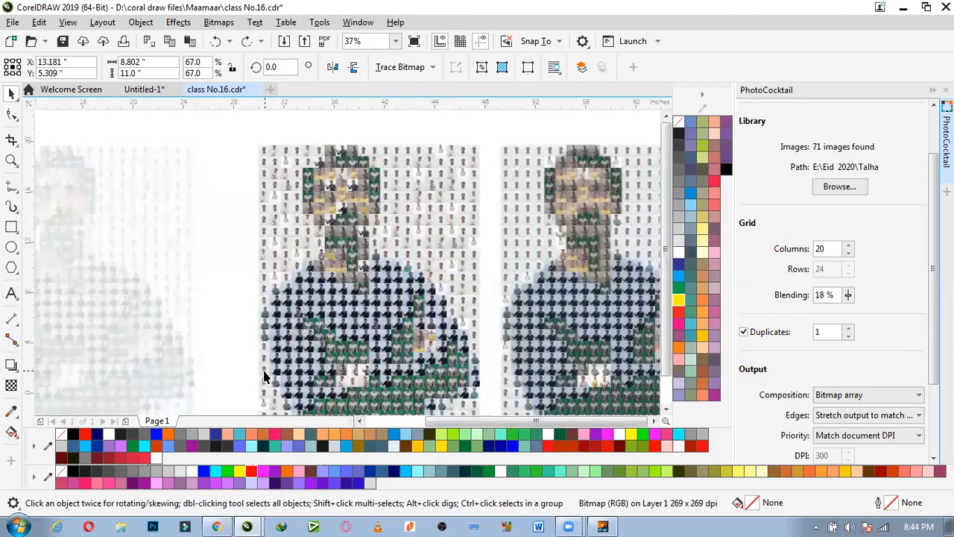
{"action": "scroll", "coordinate": [268, 384], "scroll_direction": "down", "scroll_amount": 1}
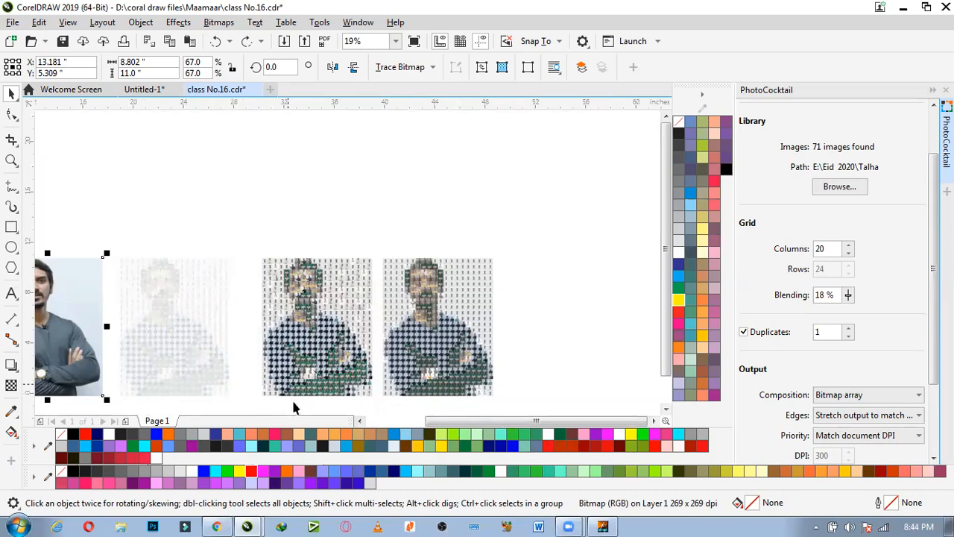
{"action": "scroll", "coordinate": [301, 392], "scroll_direction": "up", "scroll_amount": 1}
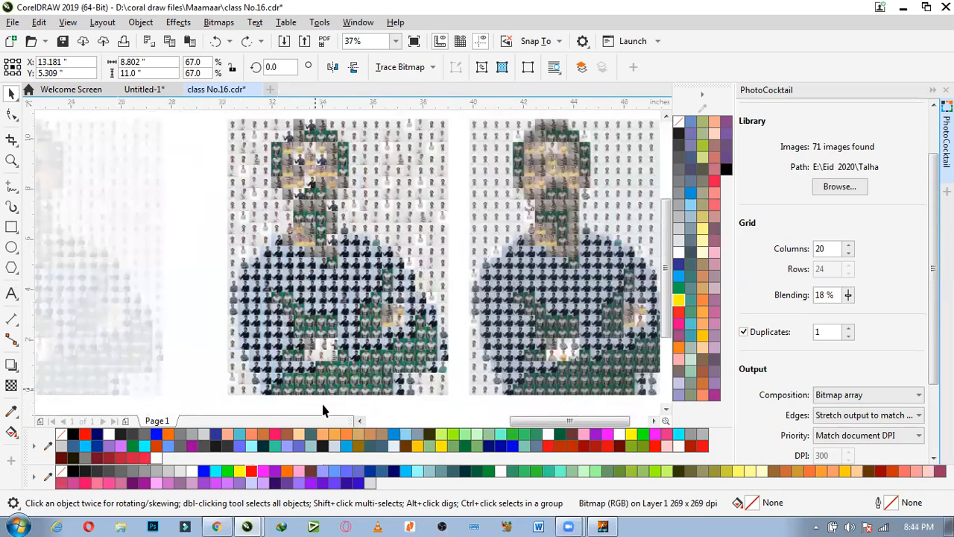
Inspect the lower tile rows of the middle mosaic and review the Columns and Rows grid settings.
{"action": "scroll", "coordinate": [357, 386], "scroll_direction": "up", "scroll_amount": 1}
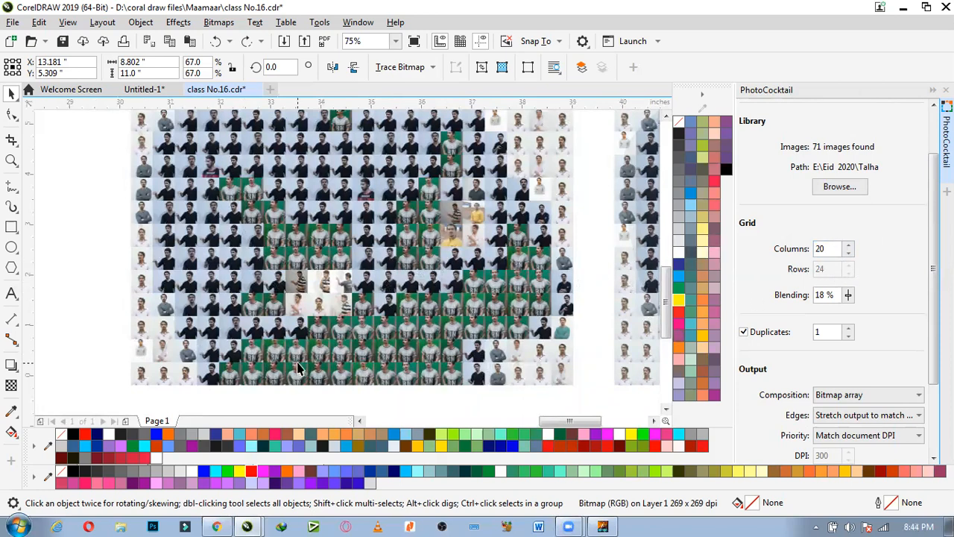
{"action": "scroll", "coordinate": [233, 372], "scroll_direction": "down", "scroll_amount": 2}
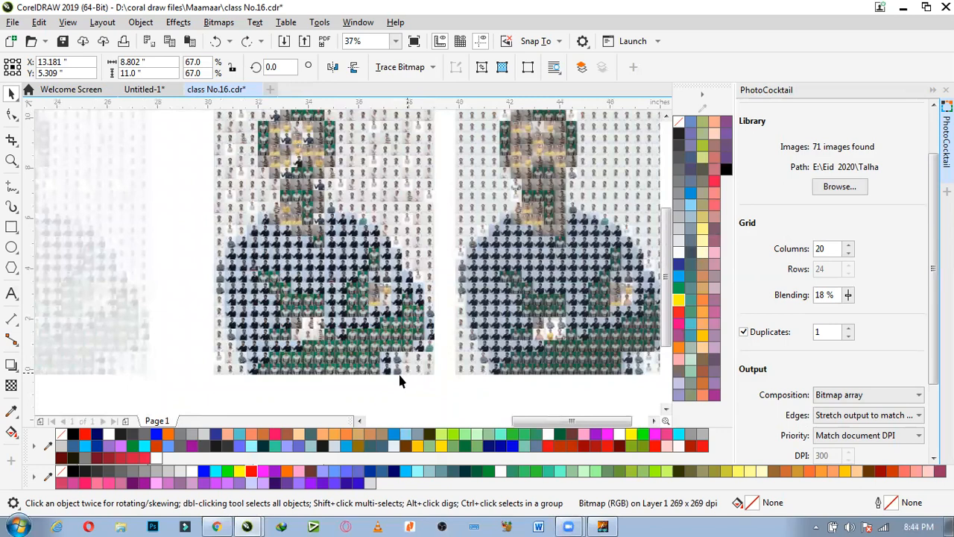
{"action": "scroll", "coordinate": [399, 380], "scroll_direction": "up", "scroll_amount": 3}
{"action": "scroll", "coordinate": [394, 366], "scroll_direction": "down", "scroll_amount": 2}
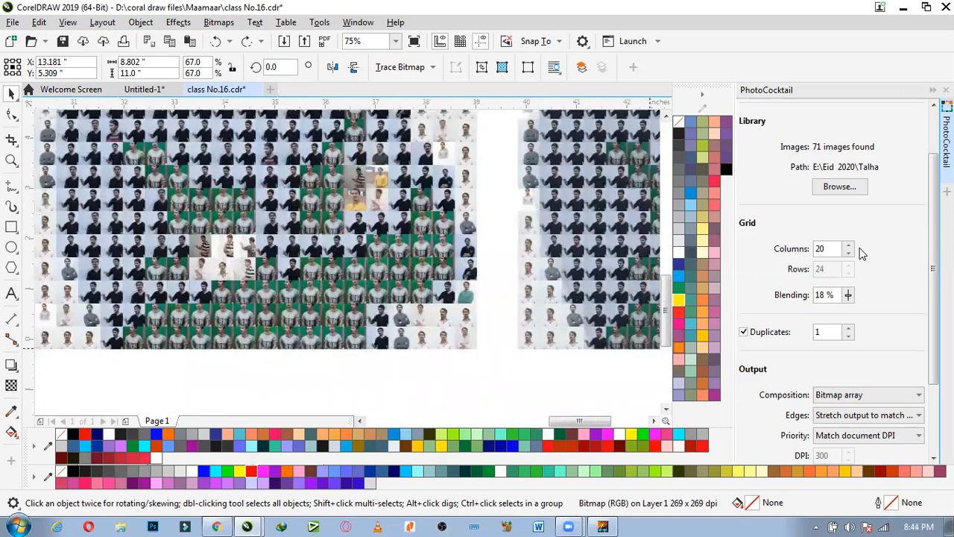
{"action": "scroll", "coordinate": [847, 270], "scroll_direction": "up", "scroll_amount": 1}
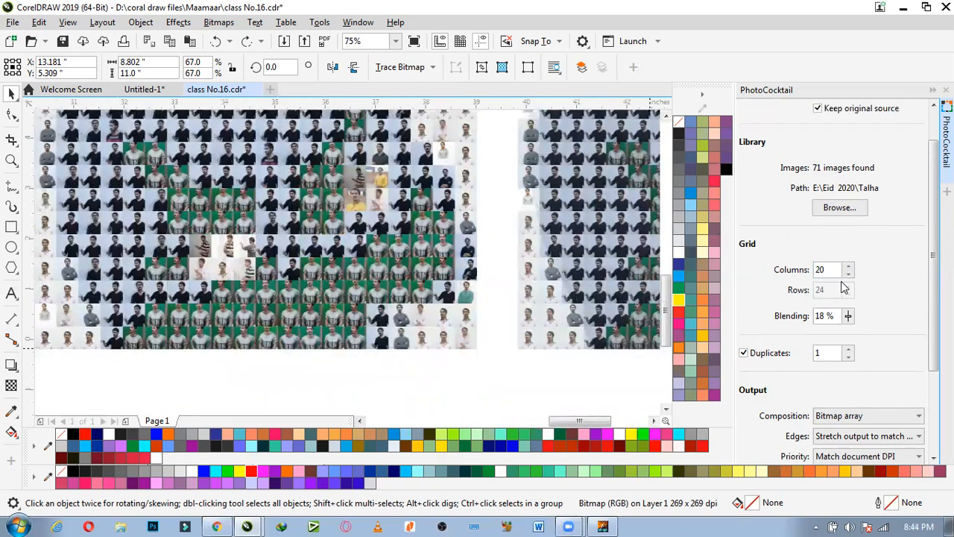
{"action": "scroll", "coordinate": [845, 287], "scroll_direction": "down", "scroll_amount": 1}
{"action": "scroll", "coordinate": [328, 305], "scroll_direction": "down", "scroll_amount": 1}
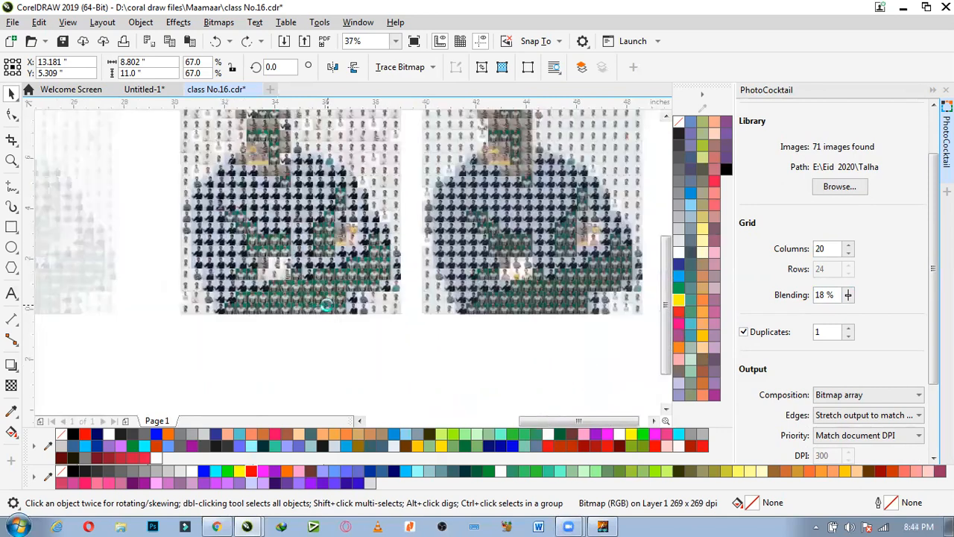
Inspect the individual photos in the lower-right corner of the middle mosaic, then view the portraits together.
{"action": "scroll", "coordinate": [327, 305], "scroll_direction": "up", "scroll_amount": 2}
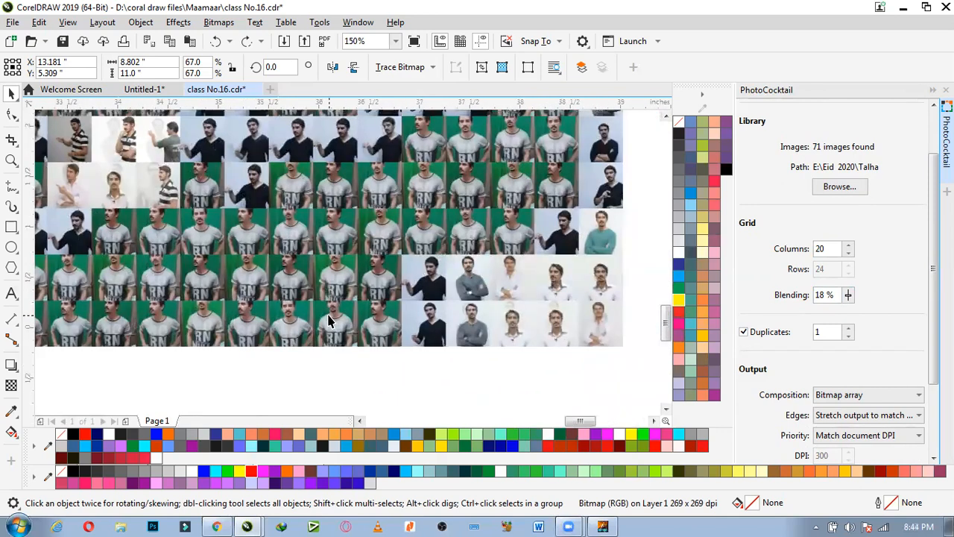
{"action": "scroll", "coordinate": [541, 307], "scroll_direction": "up", "scroll_amount": 1}
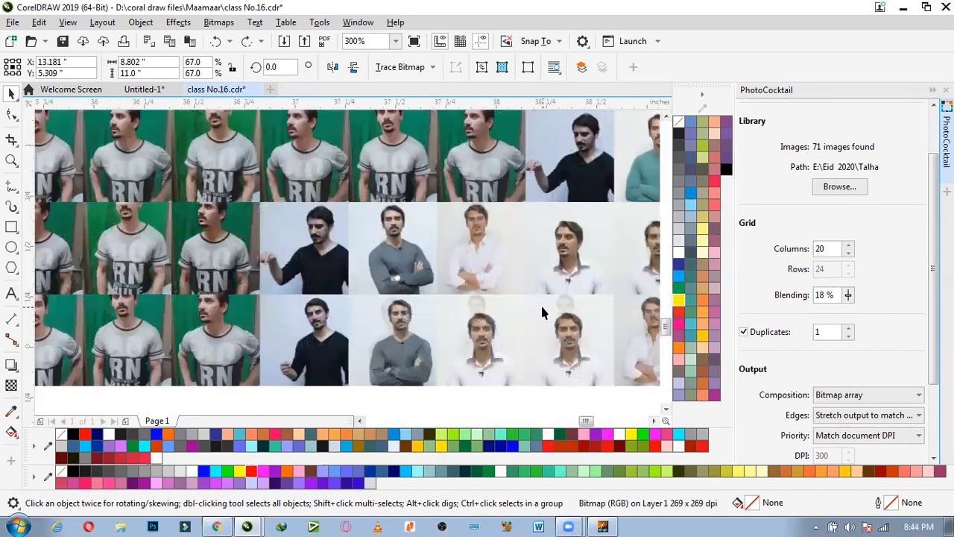
{"action": "scroll", "coordinate": [540, 306], "scroll_direction": "down", "scroll_amount": 1}
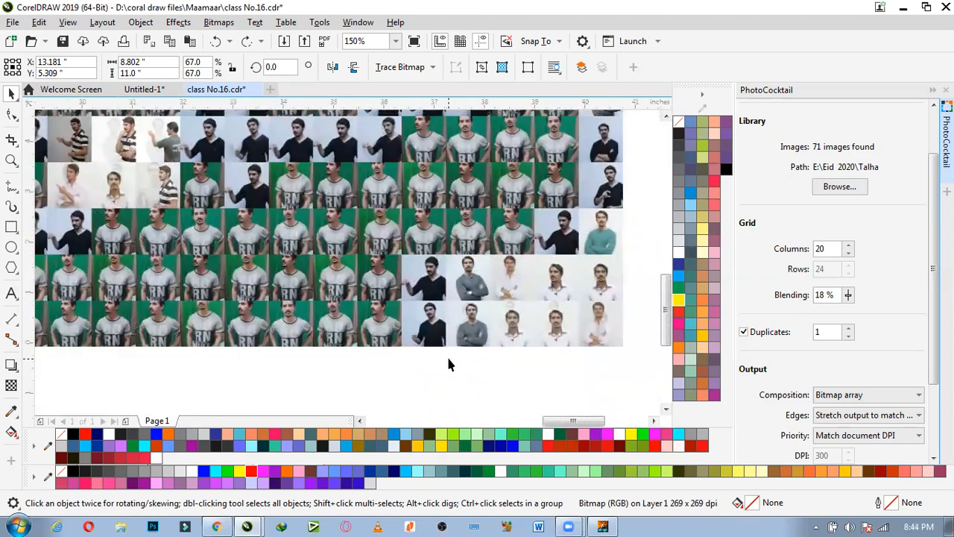
{"action": "scroll", "coordinate": [447, 355], "scroll_direction": "down", "scroll_amount": 3}
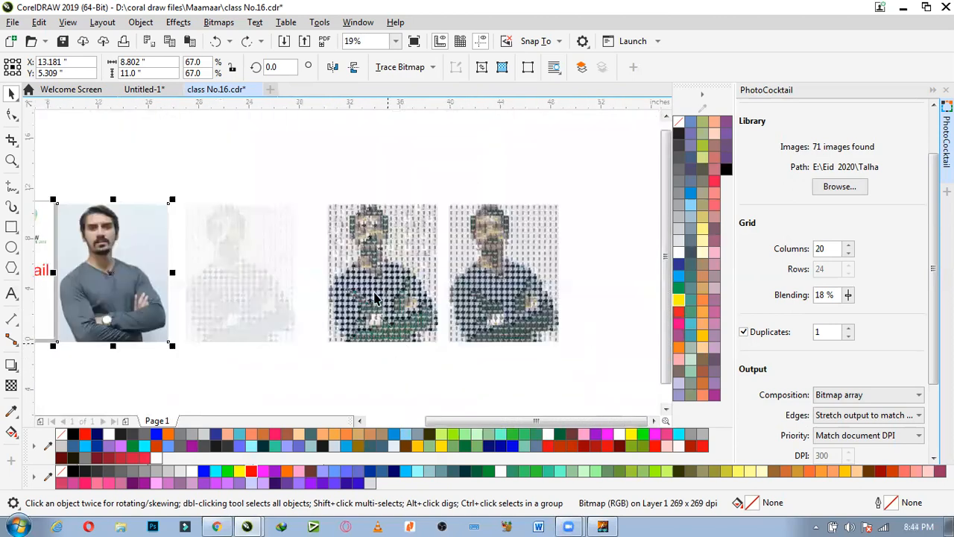
Review the available Edges options in the PhotoCocktail output settings without changing the selection.
{"action": "scroll", "coordinate": [933, 351], "scroll_direction": "down", "scroll_amount": 3}
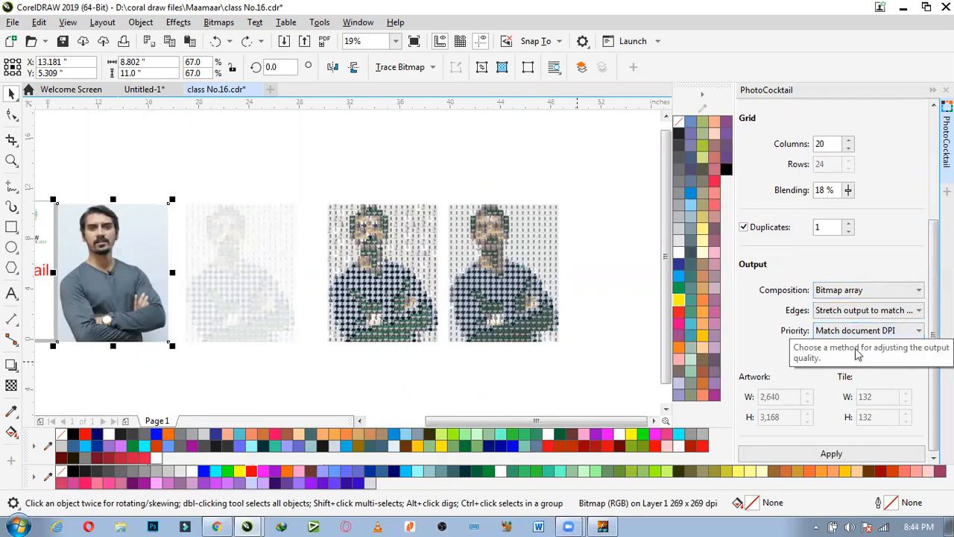
{"action": "left_click", "coordinate": [894, 311]}
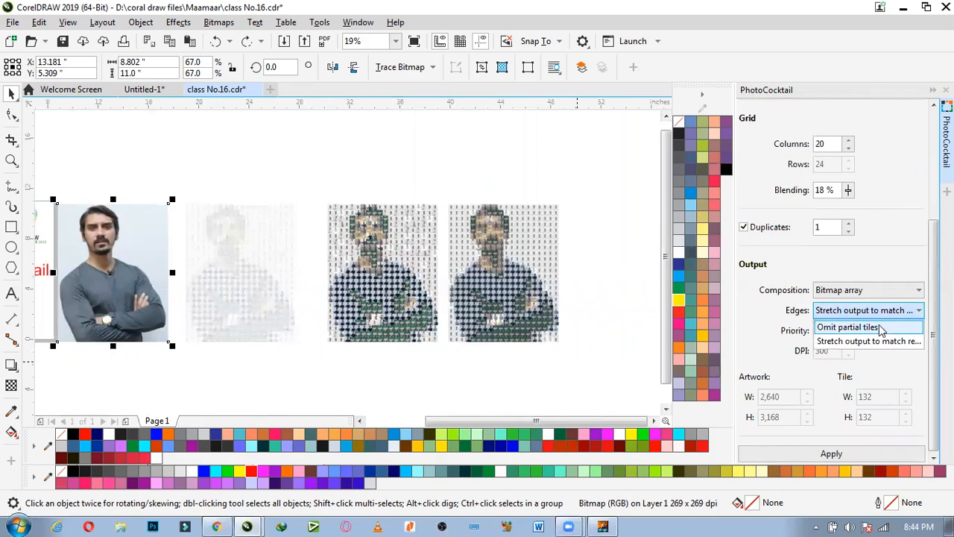
{"action": "left_click", "coordinate": [895, 362]}
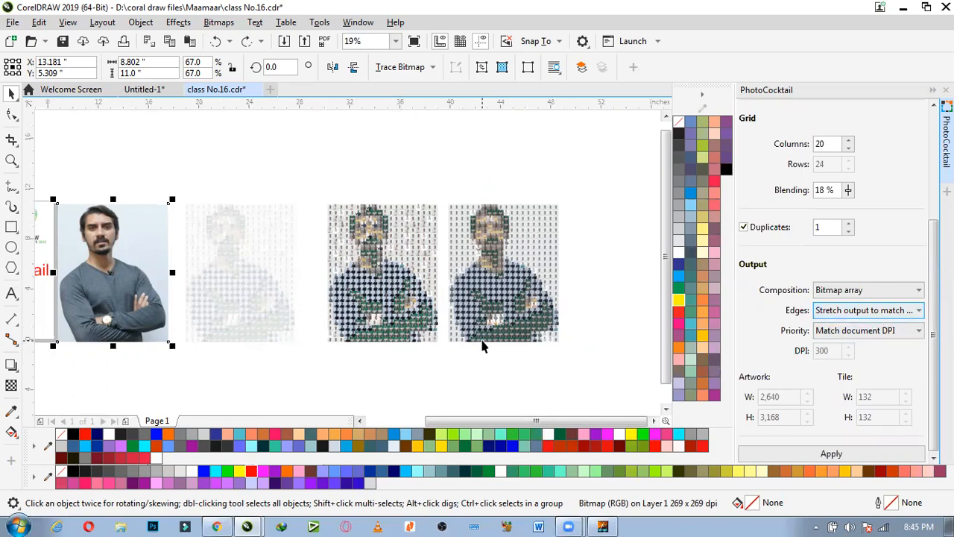
Select the middle mosaic and examine the individual photos in its lower-right corner.
{"action": "left_click", "coordinate": [415, 326]}
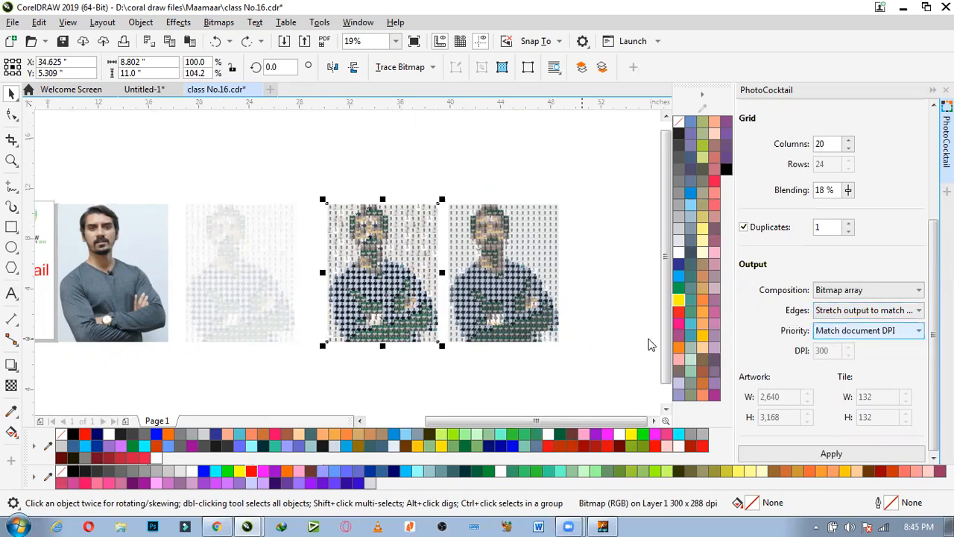
{"action": "scroll", "coordinate": [414, 332], "scroll_direction": "up", "scroll_amount": 2}
{"action": "scroll", "coordinate": [397, 372], "scroll_direction": "up", "scroll_amount": 4}
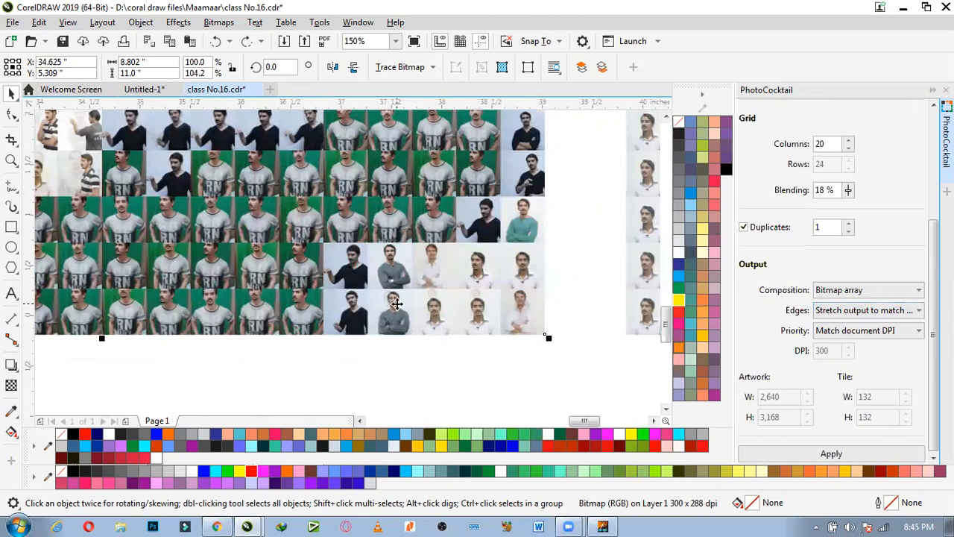
{"action": "scroll", "coordinate": [524, 323], "scroll_direction": "up", "scroll_amount": 2}
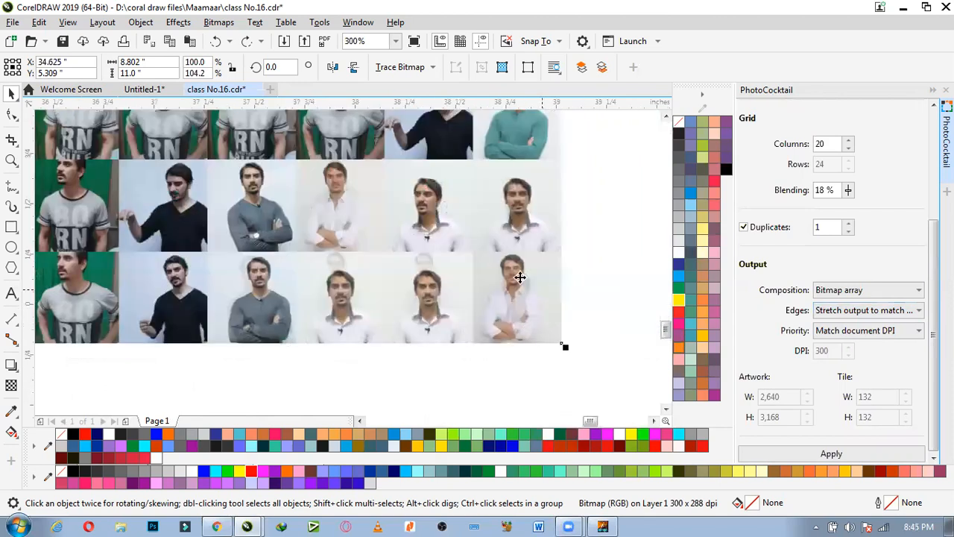
{"action": "scroll", "coordinate": [484, 348], "scroll_direction": "down", "scroll_amount": 2}
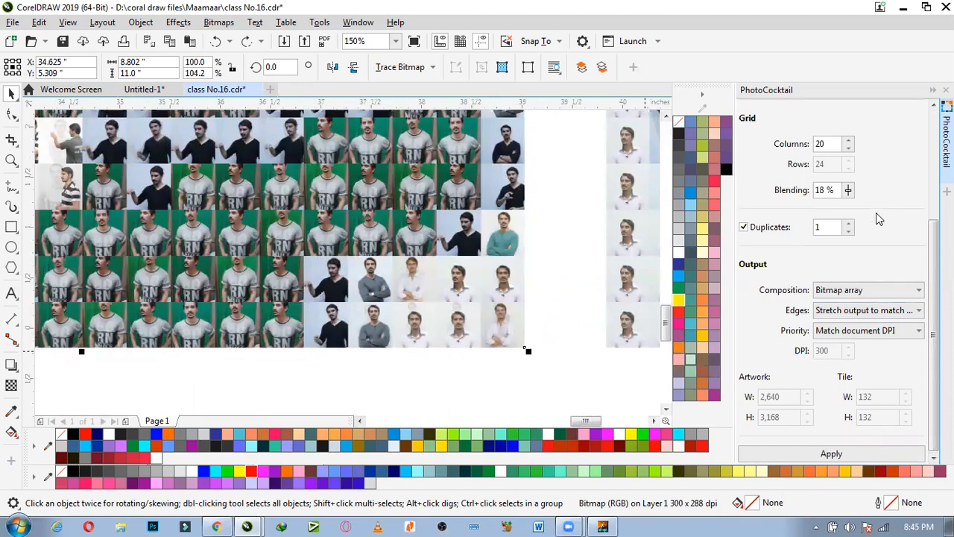
Examine the photo tiles along the middle mosaic's bottom edge and return to a view of all portraits.
{"action": "scroll", "coordinate": [924, 268], "scroll_direction": "up", "scroll_amount": 1}
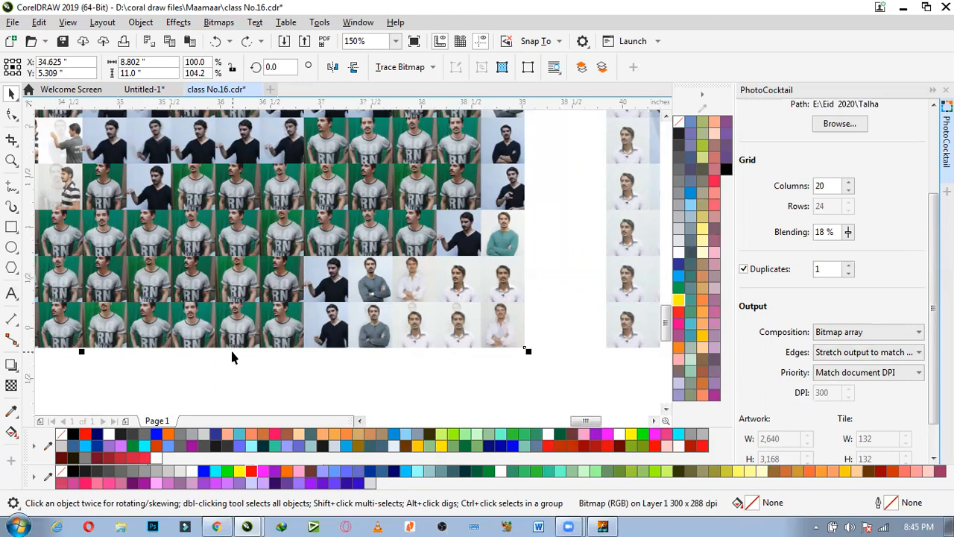
{"action": "scroll", "coordinate": [231, 349], "scroll_direction": "up", "scroll_amount": 2}
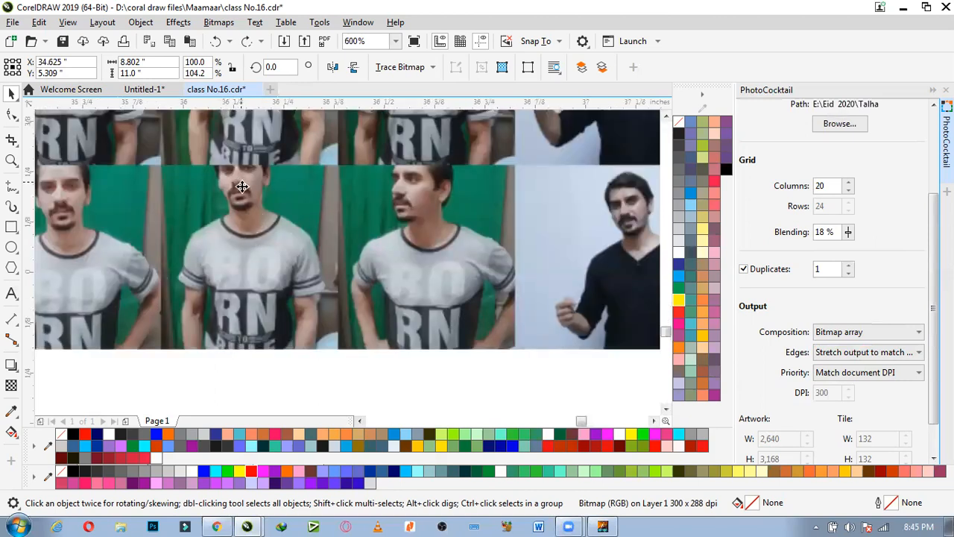
{"action": "scroll", "coordinate": [450, 194], "scroll_direction": "down", "scroll_amount": 2}
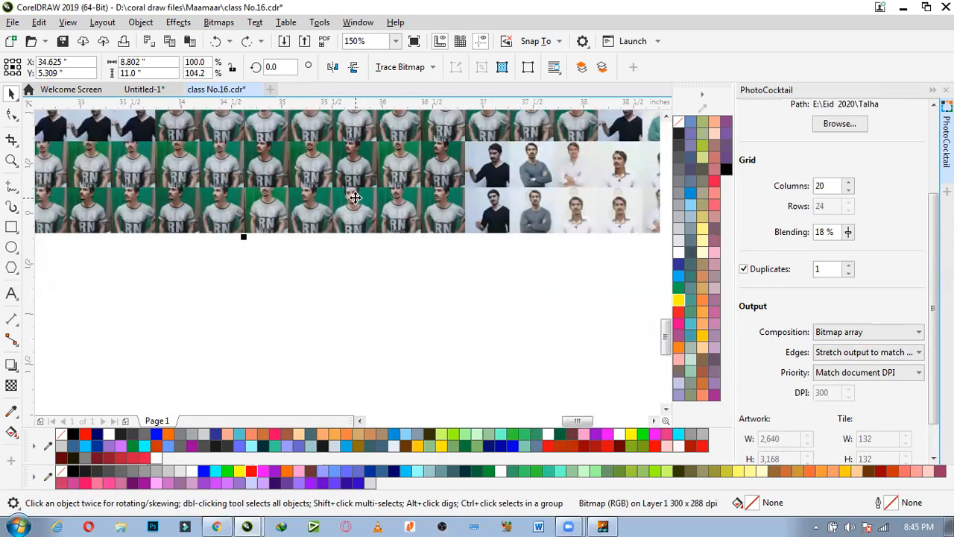
{"action": "scroll", "coordinate": [354, 198], "scroll_direction": "down", "scroll_amount": 1}
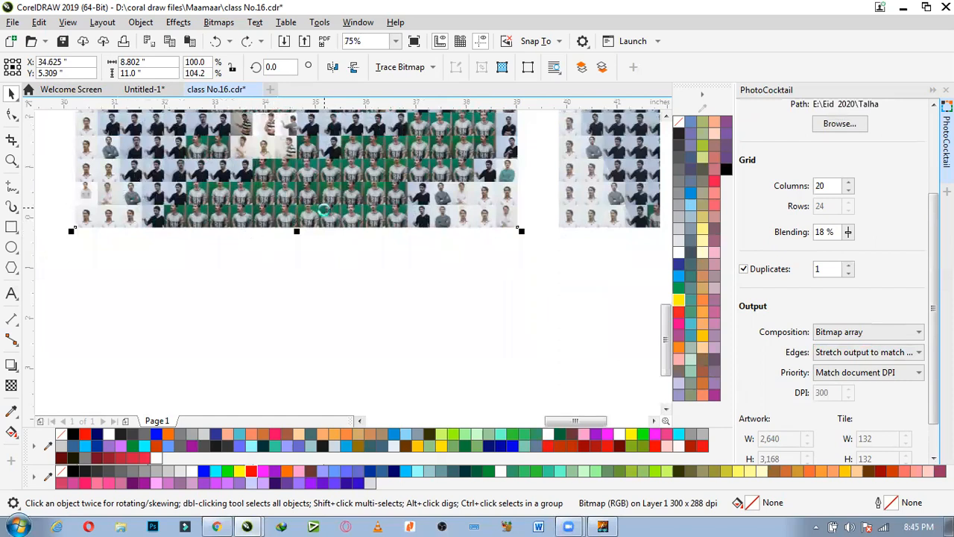
{"action": "scroll", "coordinate": [325, 207], "scroll_direction": "up", "scroll_amount": 1}
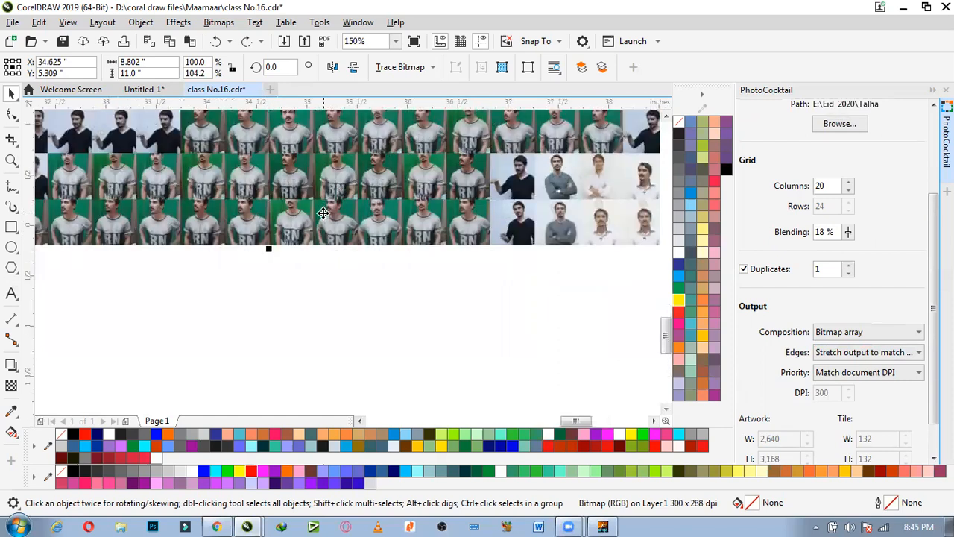
{"action": "scroll", "coordinate": [289, 213], "scroll_direction": "down", "scroll_amount": 2}
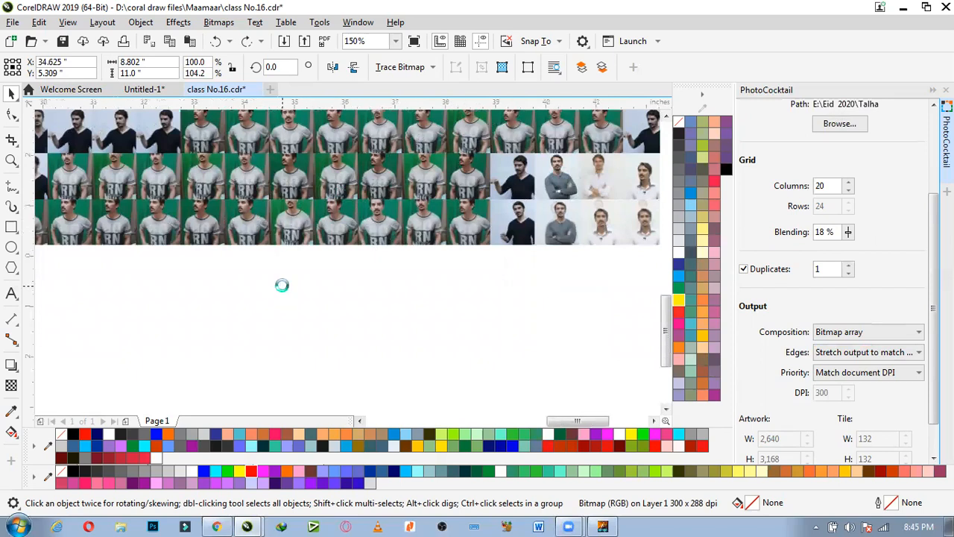
{"action": "scroll", "coordinate": [281, 290], "scroll_direction": "down", "scroll_amount": 2}
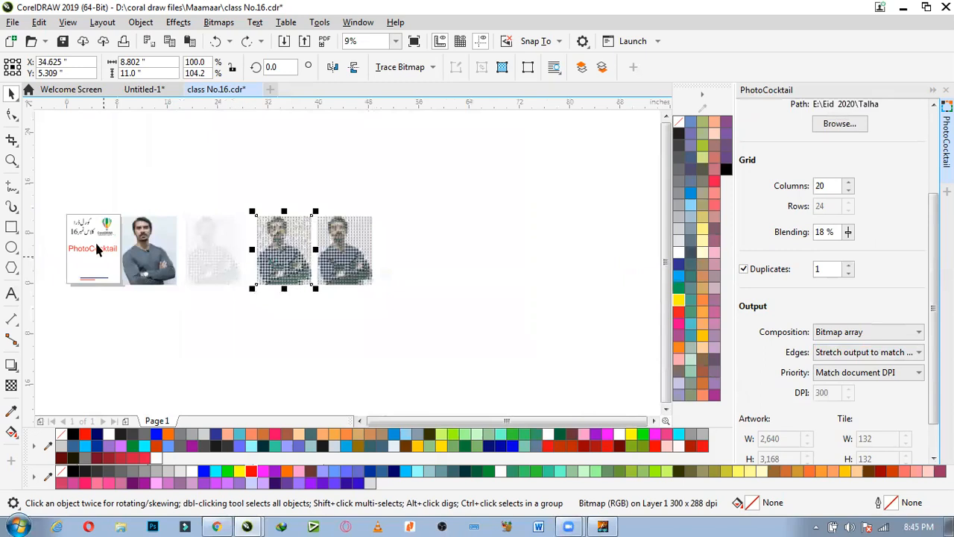
Select the original, the faded mosaic and the rightmost mosaic in turn, comparing the rightmost mosaic with the middle one.
{"action": "left_click", "coordinate": [144, 254]}
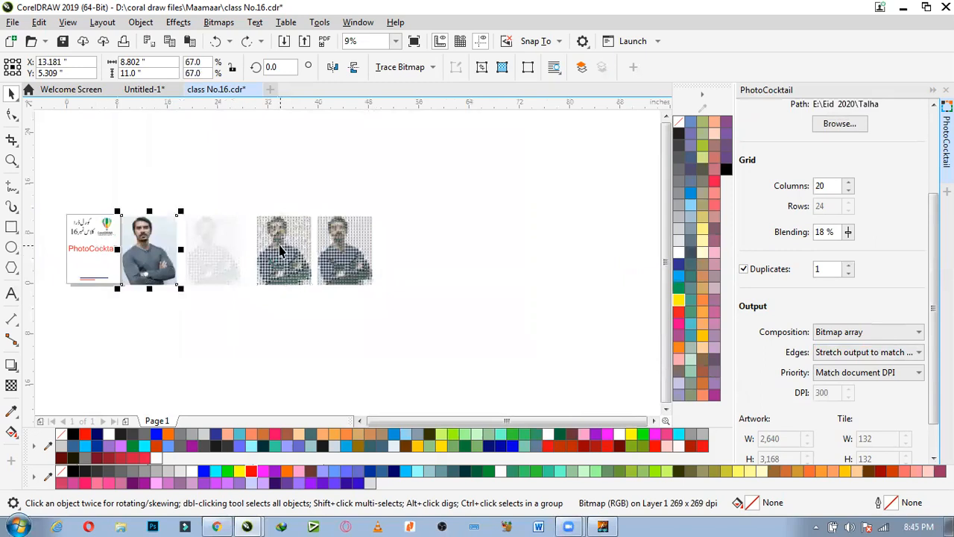
{"action": "left_click", "coordinate": [197, 271]}
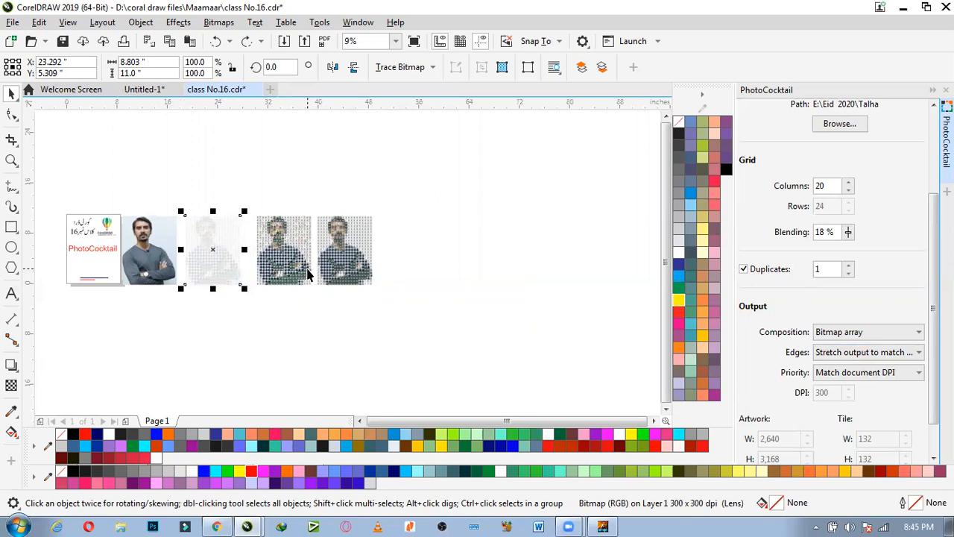
{"action": "left_click", "coordinate": [319, 274]}
{"action": "scroll", "coordinate": [314, 262], "scroll_direction": "up", "scroll_amount": 4}
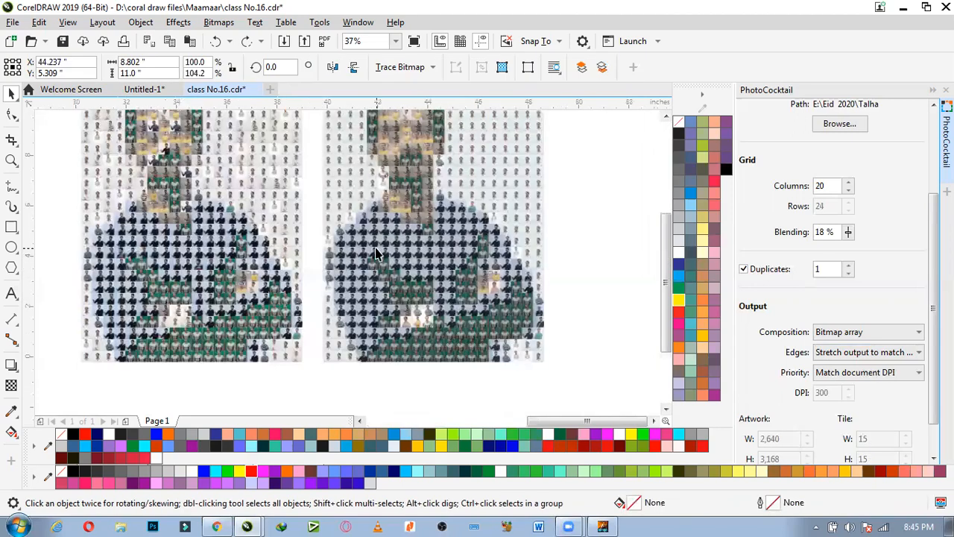
{"action": "scroll", "coordinate": [373, 248], "scroll_direction": "down", "scroll_amount": 2}
{"action": "scroll", "coordinate": [414, 201], "scroll_direction": "up", "scroll_amount": 2}
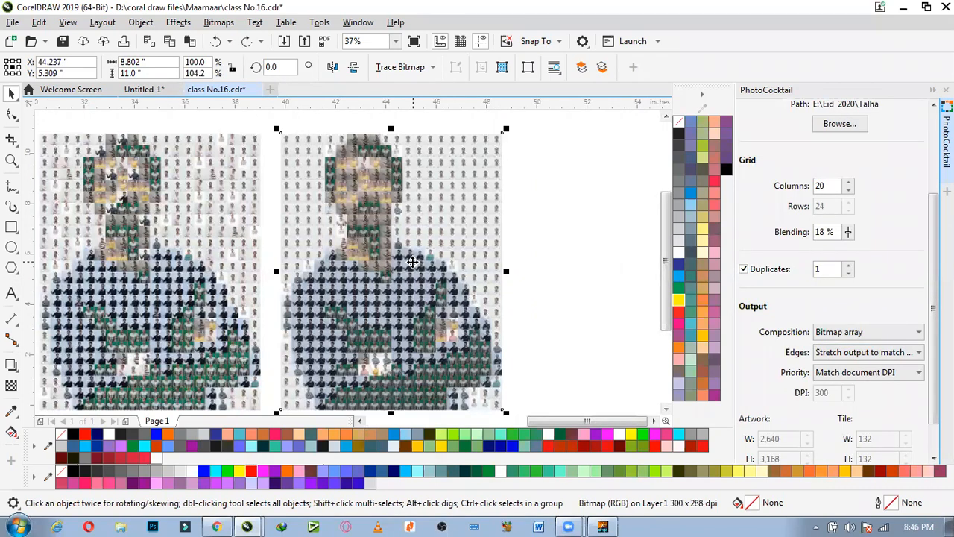
Review the Composition options in the PhotoCocktail output settings without changing Bitmap array, and deselect the mosaic.
{"action": "left_click", "coordinate": [895, 337]}
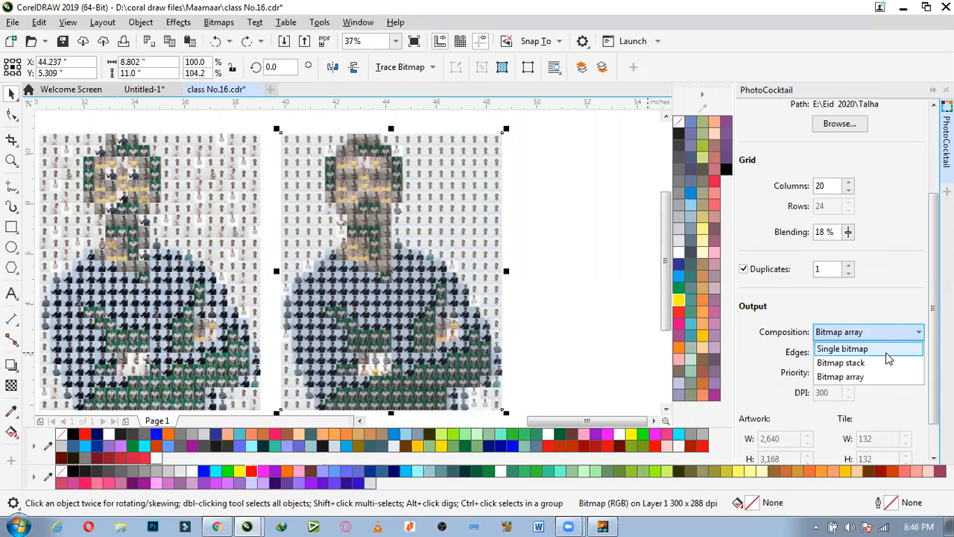
{"action": "left_click", "coordinate": [879, 292]}
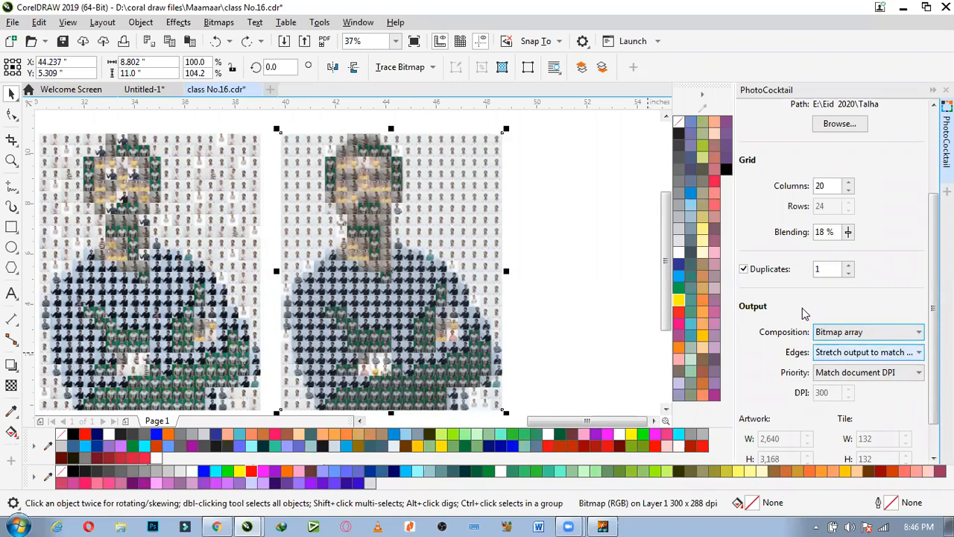
{"action": "left_click", "coordinate": [639, 282]}
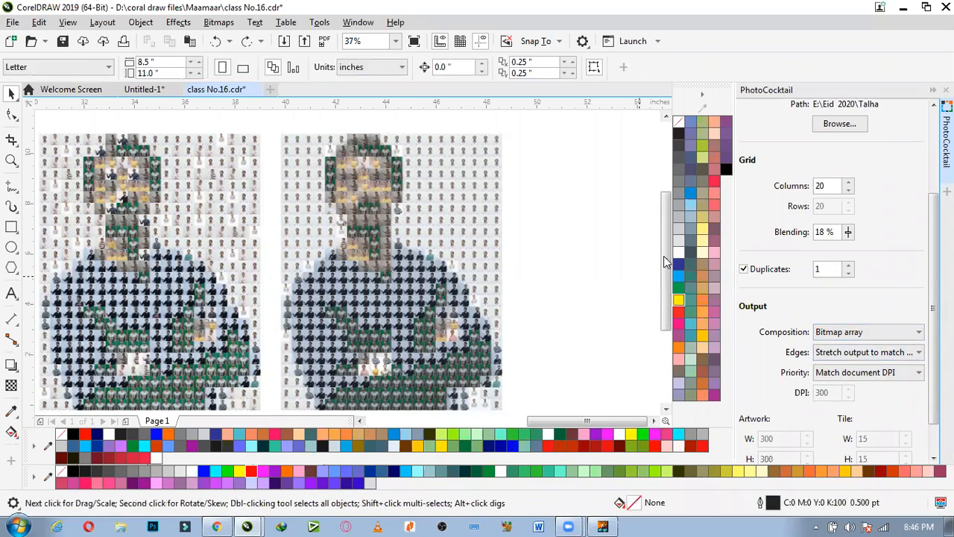
Select the rightmost mosaic and examine the tiles in its upper-left area up close and from a distance.
{"action": "left_click", "coordinate": [459, 236]}
{"action": "scroll", "coordinate": [458, 235], "scroll_direction": "down", "scroll_amount": 1}
{"action": "scroll", "coordinate": [410, 200], "scroll_direction": "up", "scroll_amount": 1}
{"action": "scroll", "coordinate": [419, 219], "scroll_direction": "up", "scroll_amount": 1}
{"action": "scroll", "coordinate": [341, 190], "scroll_direction": "down", "scroll_amount": 1}
{"action": "scroll", "coordinate": [340, 191], "scroll_direction": "up", "scroll_amount": 3}
{"action": "scroll", "coordinate": [564, 159], "scroll_direction": "down", "scroll_amount": 1}
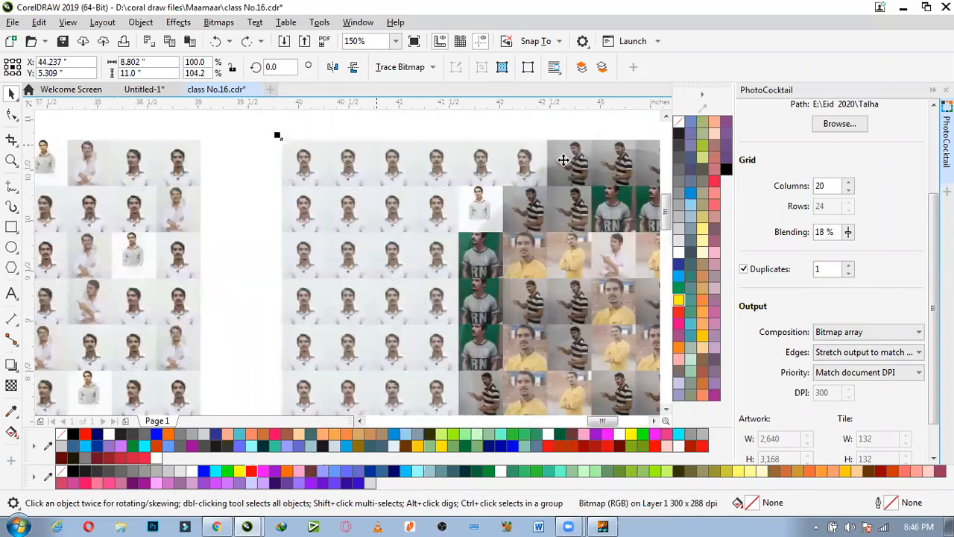
{"action": "scroll", "coordinate": [352, 178], "scroll_direction": "down", "scroll_amount": 2}
{"action": "scroll", "coordinate": [354, 178], "scroll_direction": "down", "scroll_amount": 1}
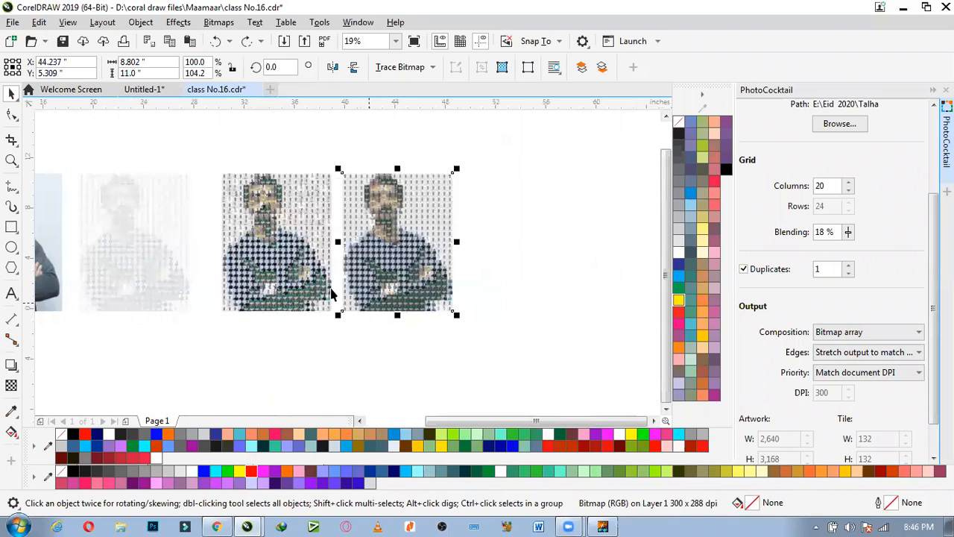
Move the rightmost mosaic around as one piece to about X 45.275", Y 5.279", and select the middle mosaic.
{"action": "scroll", "coordinate": [376, 170], "scroll_direction": "up", "scroll_amount": 2}
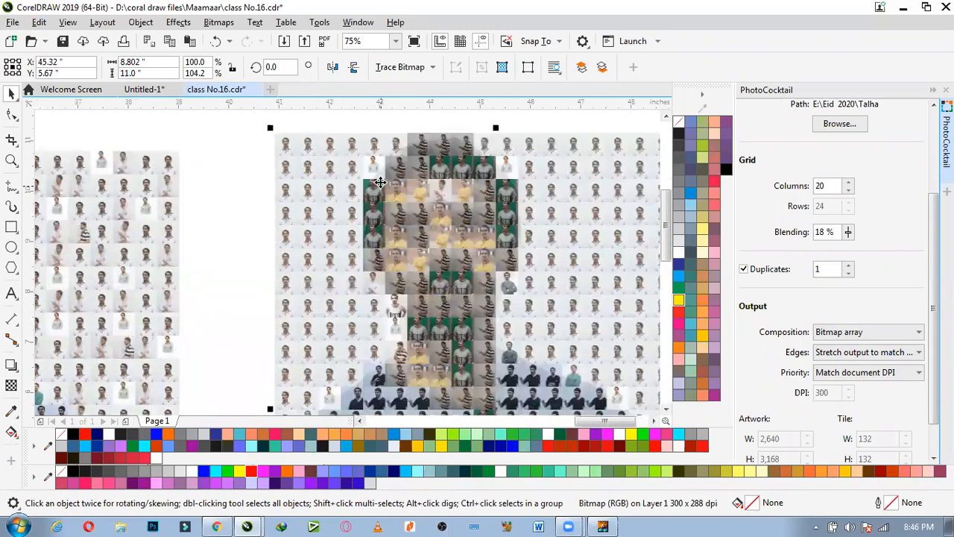
{"action": "scroll", "coordinate": [330, 207], "scroll_direction": "up", "scroll_amount": 3}
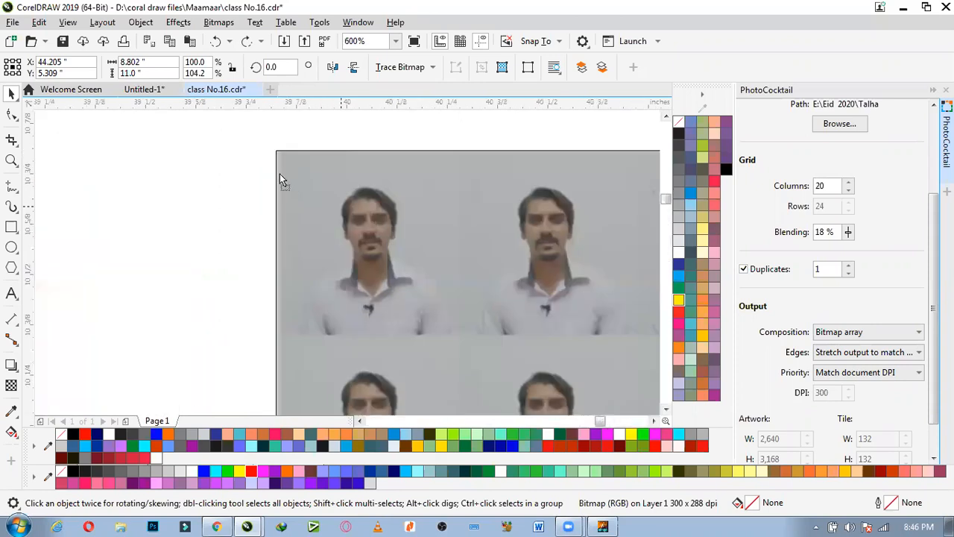
{"action": "scroll", "coordinate": [302, 216], "scroll_direction": "down", "scroll_amount": 4}
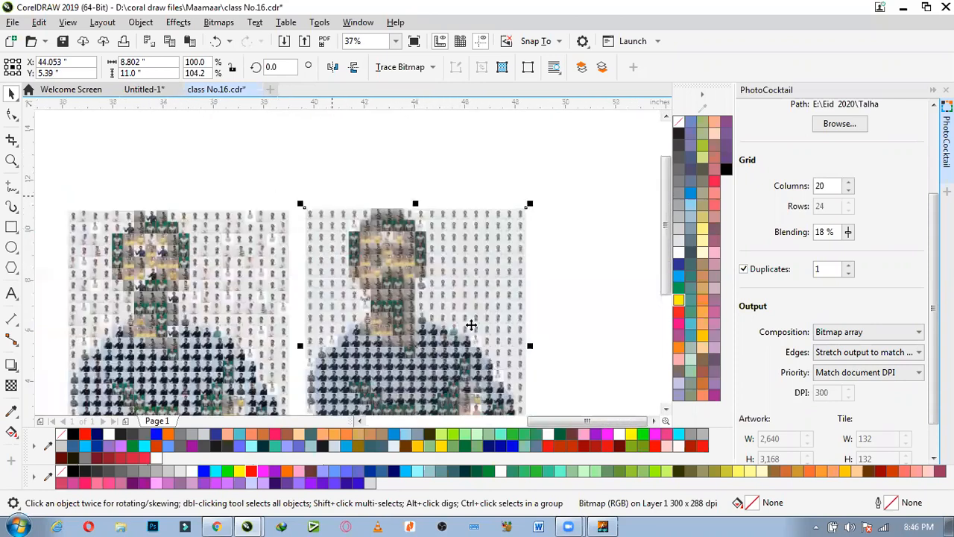
{"action": "left_click", "coordinate": [472, 283]}
{"action": "left_click_drag", "start_coordinate": [473, 283], "coordinate": [489, 285]}
{"action": "left_click", "coordinate": [336, 284]}
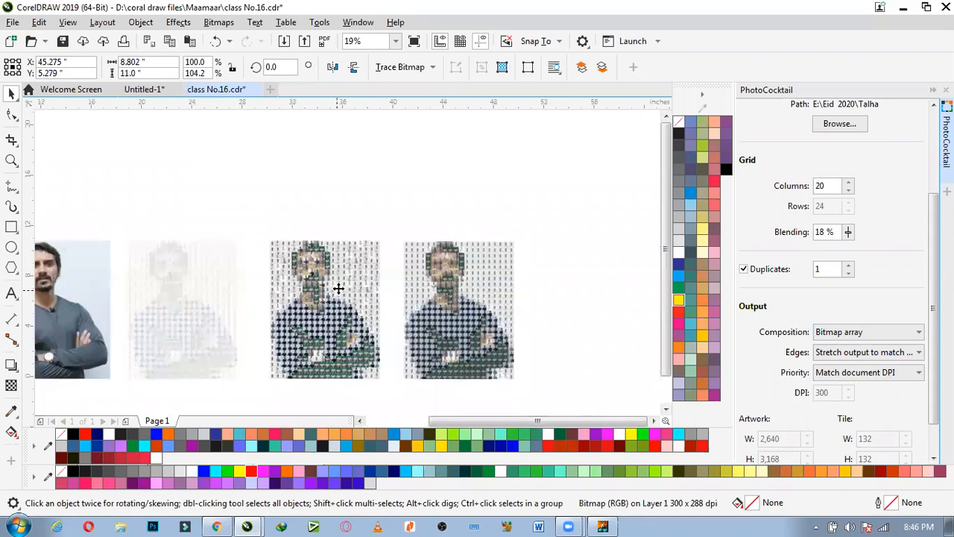
Move the rightmost mosaic back toward the middle one, to about X 43.886", Y 5.224".
{"action": "scroll", "coordinate": [368, 265], "scroll_direction": "up", "scroll_amount": 2}
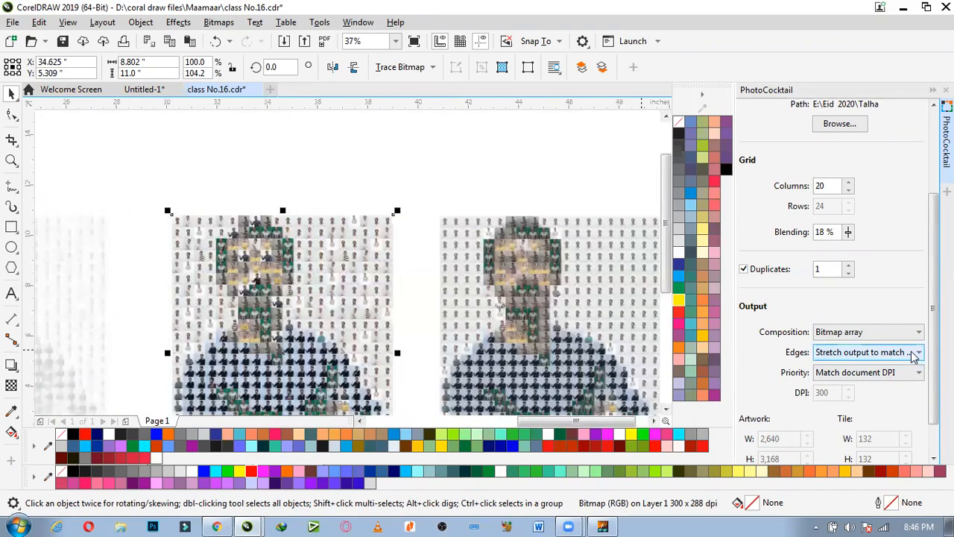
{"action": "scroll", "coordinate": [494, 249], "scroll_direction": "down", "scroll_amount": 2}
{"action": "left_click", "coordinate": [514, 298]}
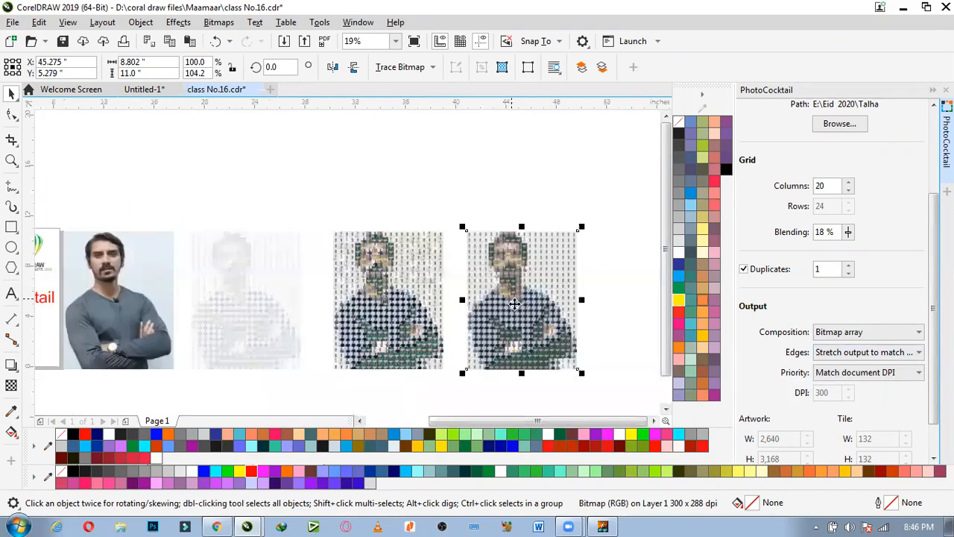
{"action": "scroll", "coordinate": [499, 287], "scroll_direction": "up", "scroll_amount": 2}
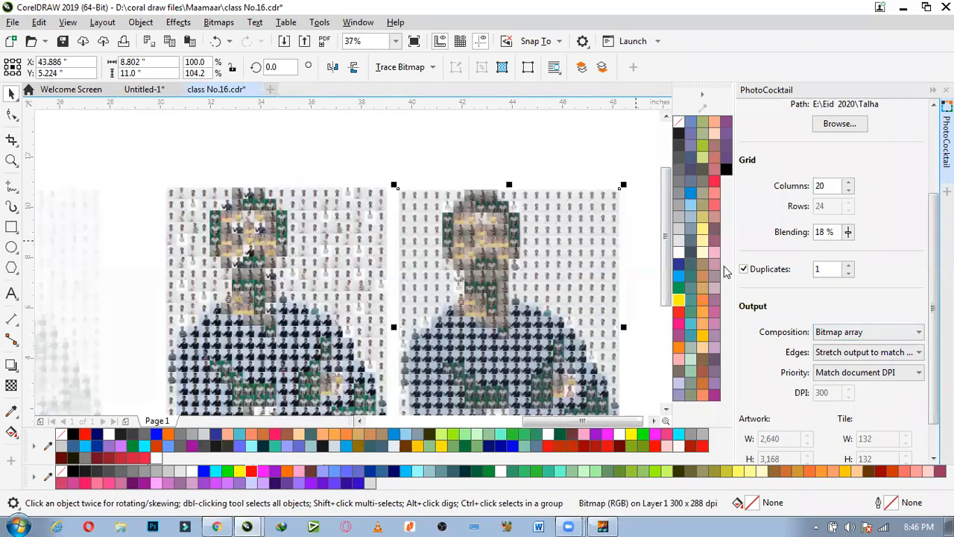
Review the Single bitmap, Bitmap stack and Bitmap array composition choices, keep Bitmap array, and clear the selection.
{"action": "scroll", "coordinate": [745, 269], "scroll_direction": "down", "scroll_amount": 1}
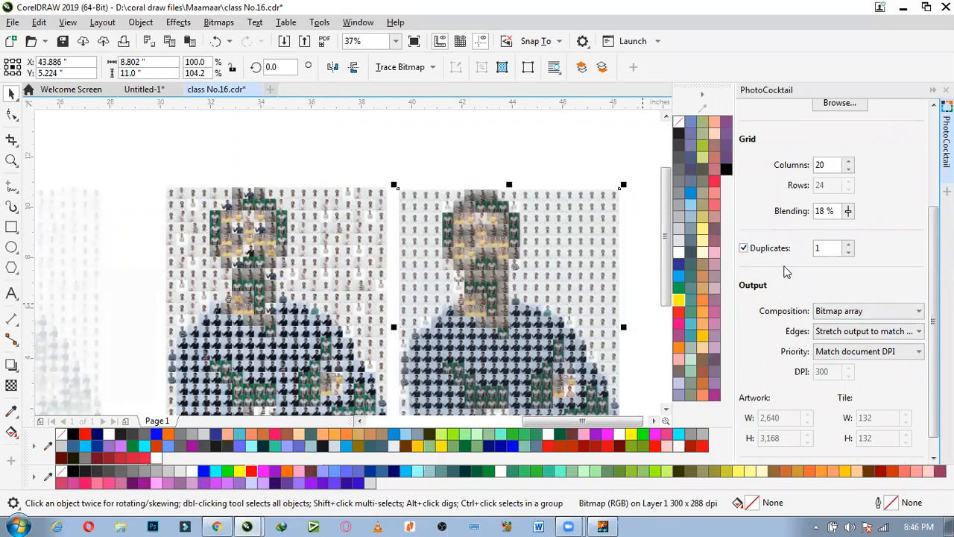
{"action": "left_click", "coordinate": [915, 312]}
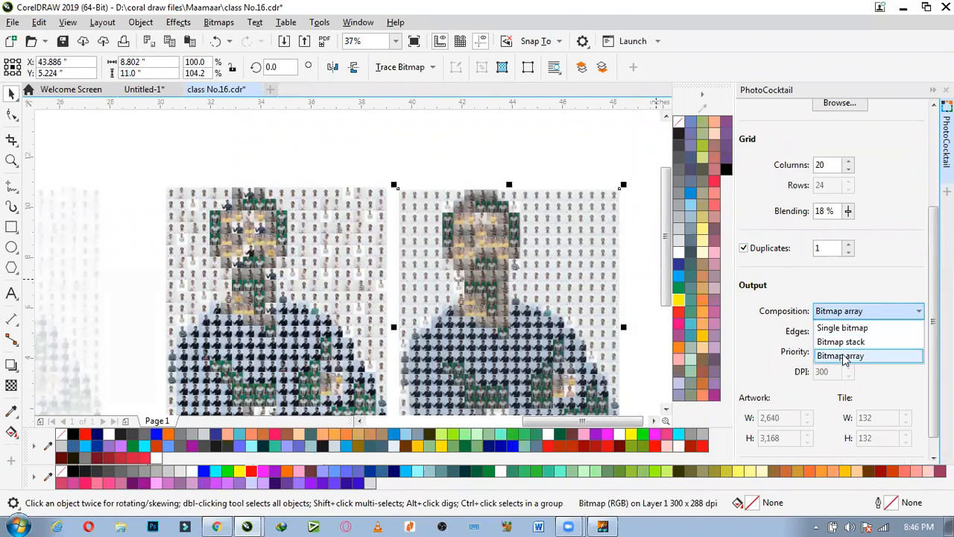
{"action": "left_click", "coordinate": [619, 160]}
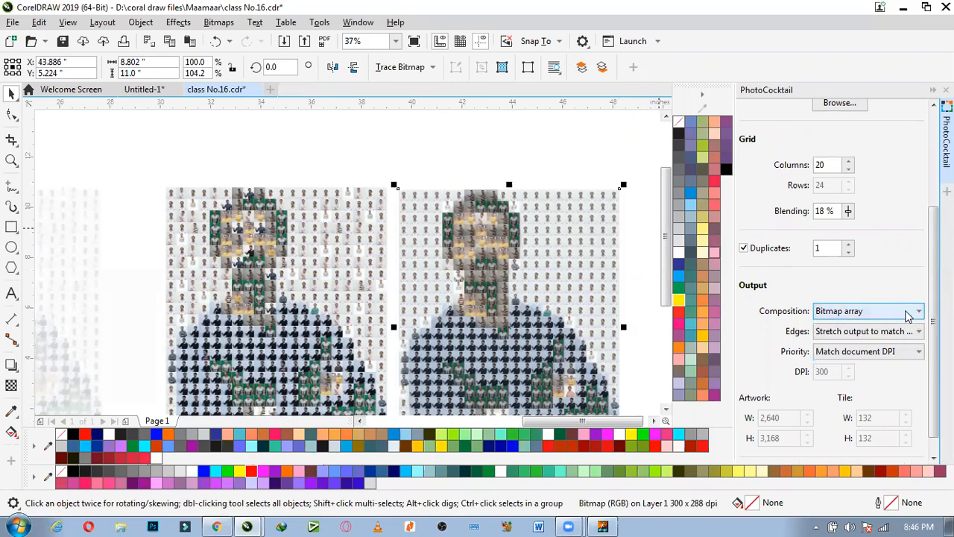
{"action": "left_click", "coordinate": [486, 155]}
Select the middle mosaic at its upper-left tiles and shift it as one piece to about X 34.441", Y 5.47".
{"action": "scroll", "coordinate": [488, 204], "scroll_direction": "down", "scroll_amount": 2}
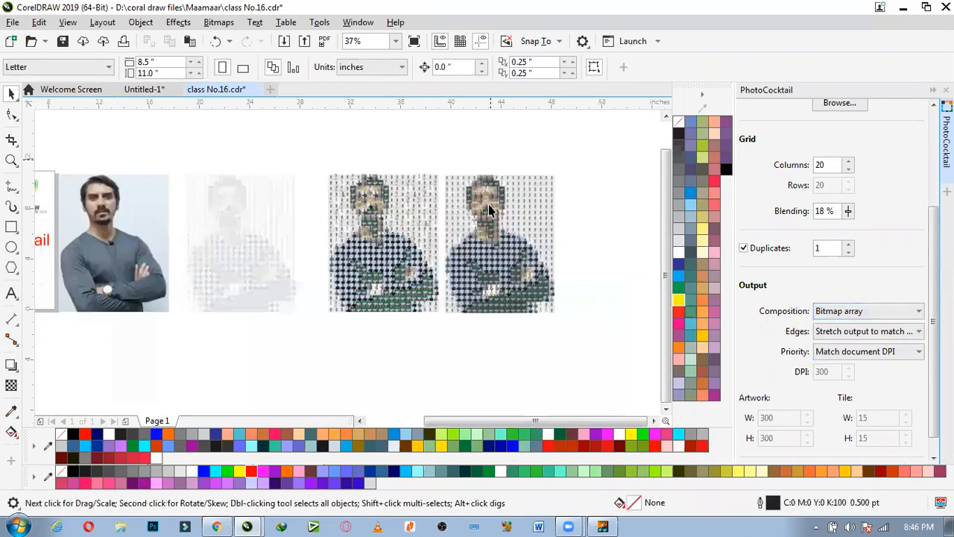
{"action": "scroll", "coordinate": [348, 179], "scroll_direction": "up", "scroll_amount": 8}
{"action": "scroll", "coordinate": [311, 194], "scroll_direction": "down", "scroll_amount": 4}
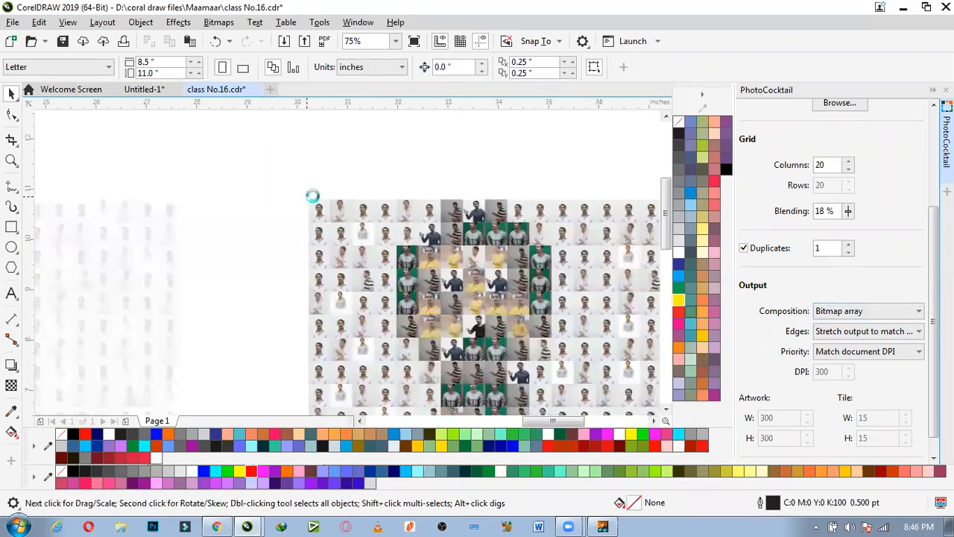
{"action": "scroll", "coordinate": [321, 216], "scroll_direction": "up", "scroll_amount": 6}
{"action": "left_click", "coordinate": [326, 224]}
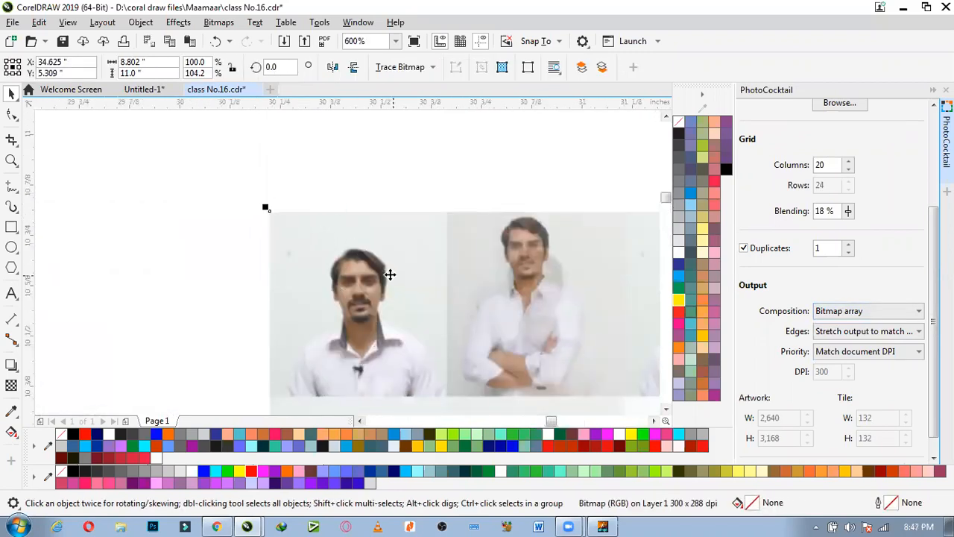
{"action": "left_click_drag", "start_coordinate": [389, 273], "coordinate": [332, 216]}
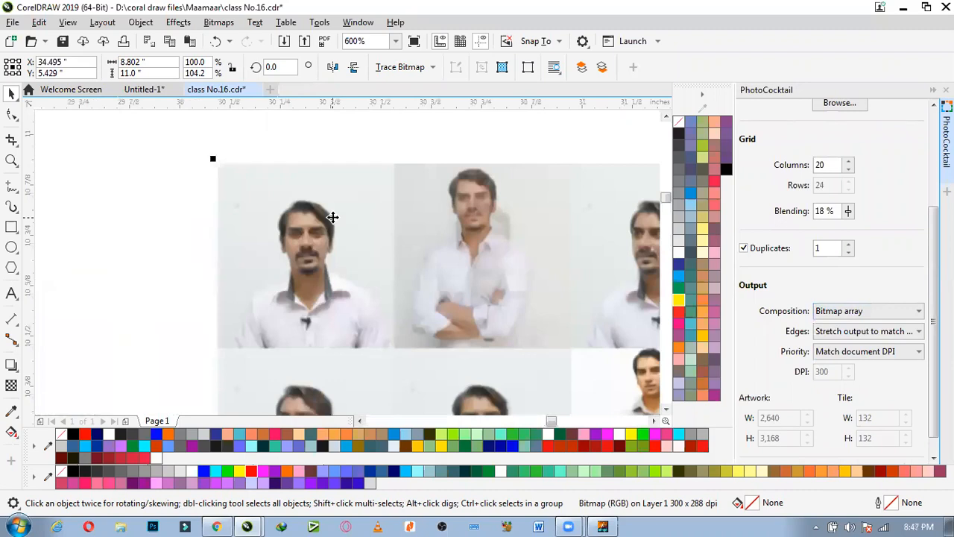
{"action": "left_click_drag", "start_coordinate": [347, 254], "coordinate": [355, 278]}
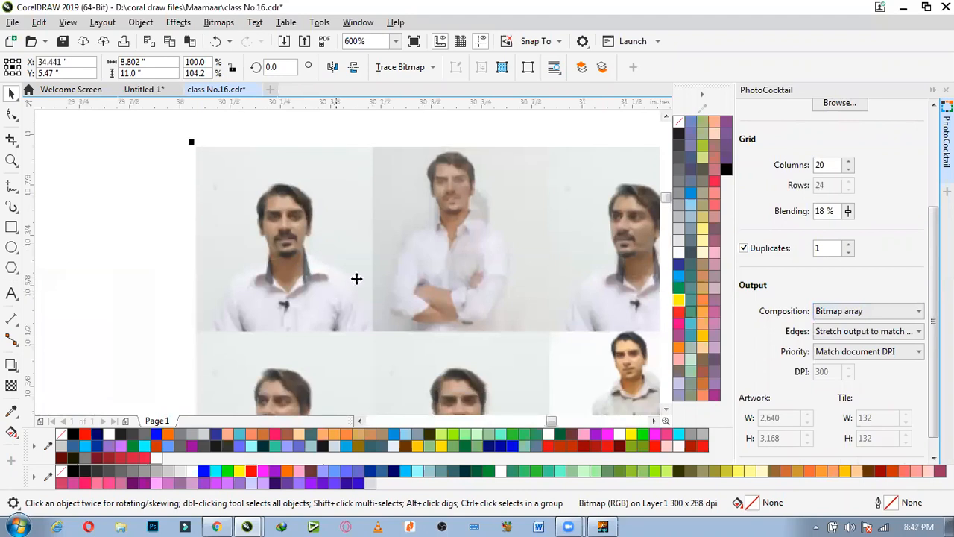
Compare the faded mosaic with the original portrait, selecting the faded mosaic first and the original portrait last.
{"action": "scroll", "coordinate": [359, 258], "scroll_direction": "down", "scroll_amount": 3}
{"action": "scroll", "coordinate": [379, 215], "scroll_direction": "down", "scroll_amount": 3}
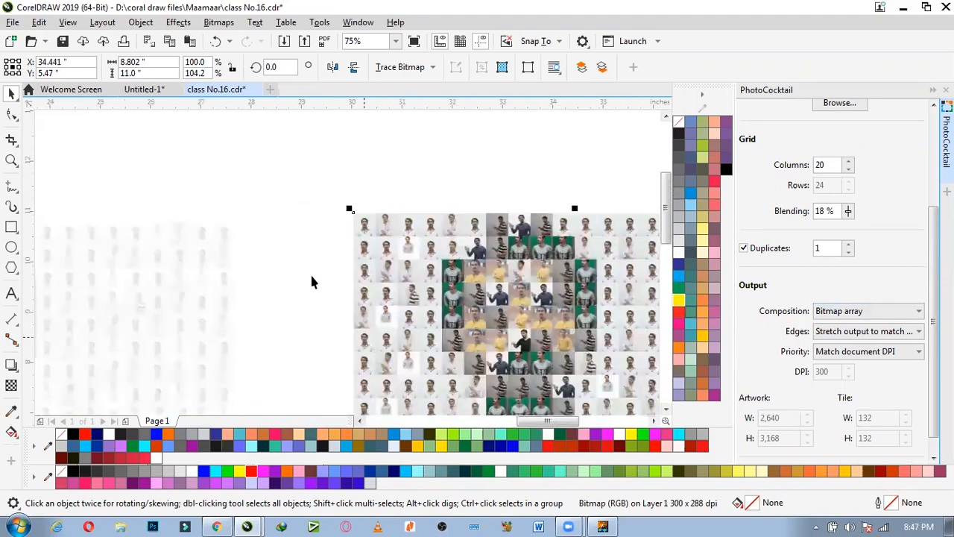
{"action": "scroll", "coordinate": [304, 234], "scroll_direction": "down", "scroll_amount": 2}
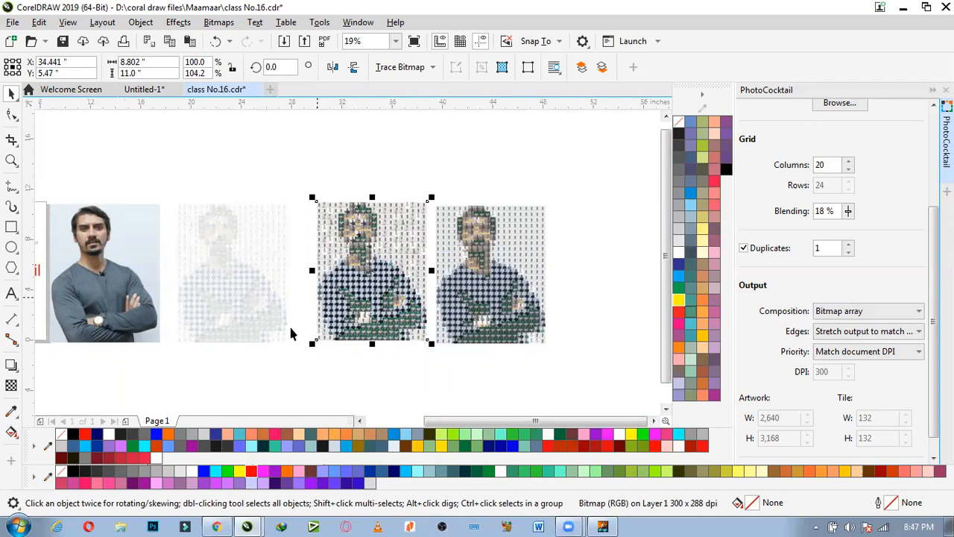
{"action": "left_click", "coordinate": [224, 283]}
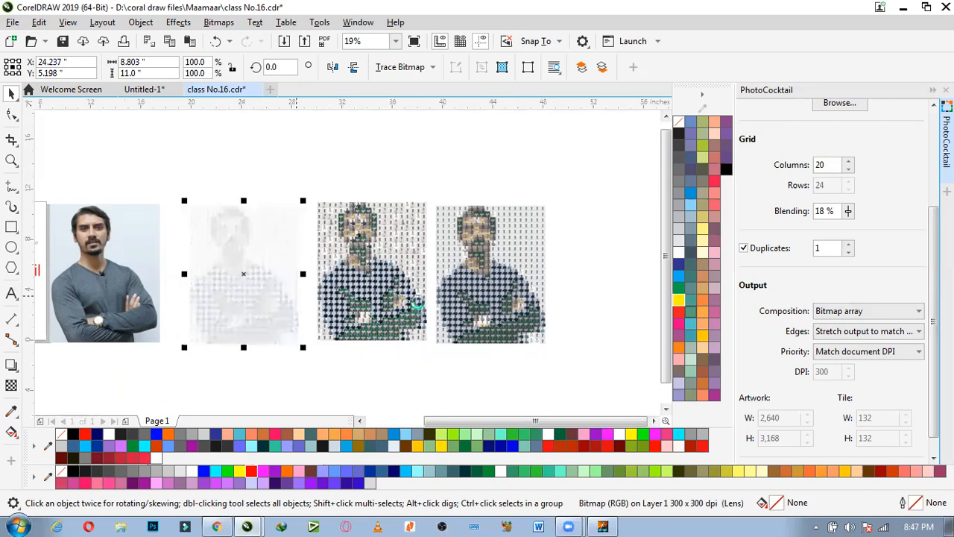
{"action": "scroll", "coordinate": [417, 301], "scroll_direction": "down", "scroll_amount": 1}
{"action": "scroll", "coordinate": [275, 306], "scroll_direction": "up", "scroll_amount": 1}
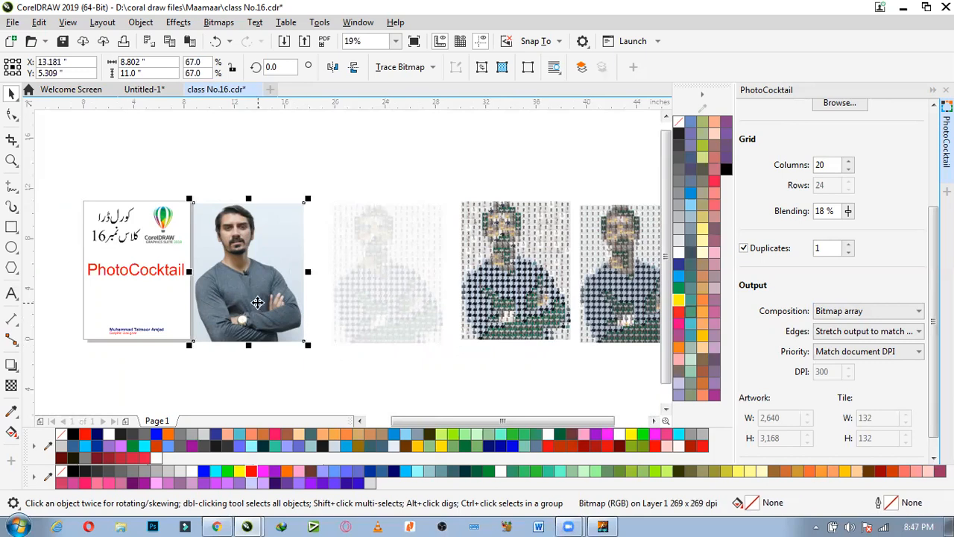
Review the PhotoCocktail library, grid and output settings for the original portrait and where the effect is listed.
{"action": "scroll", "coordinate": [882, 251], "scroll_direction": "up", "scroll_amount": 3}
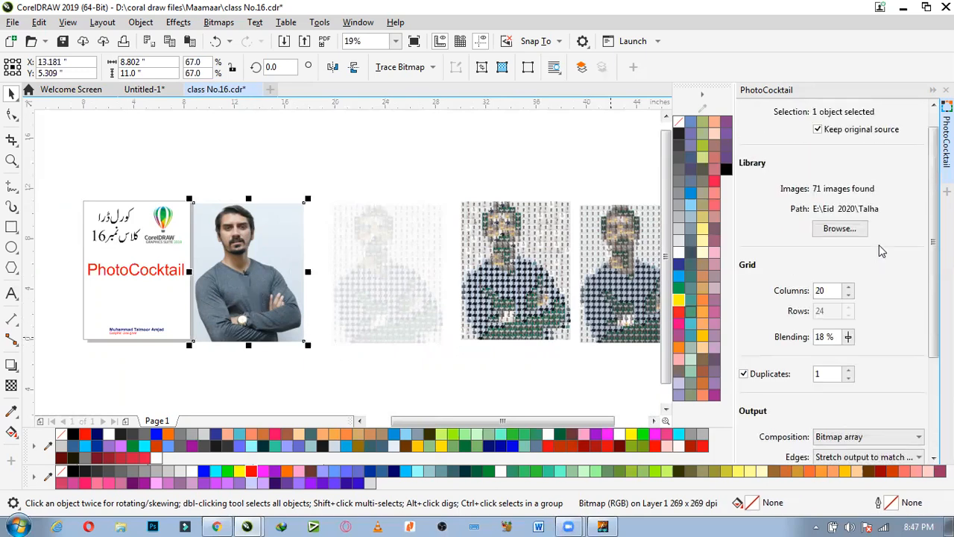
{"action": "left_click", "coordinate": [178, 22]}
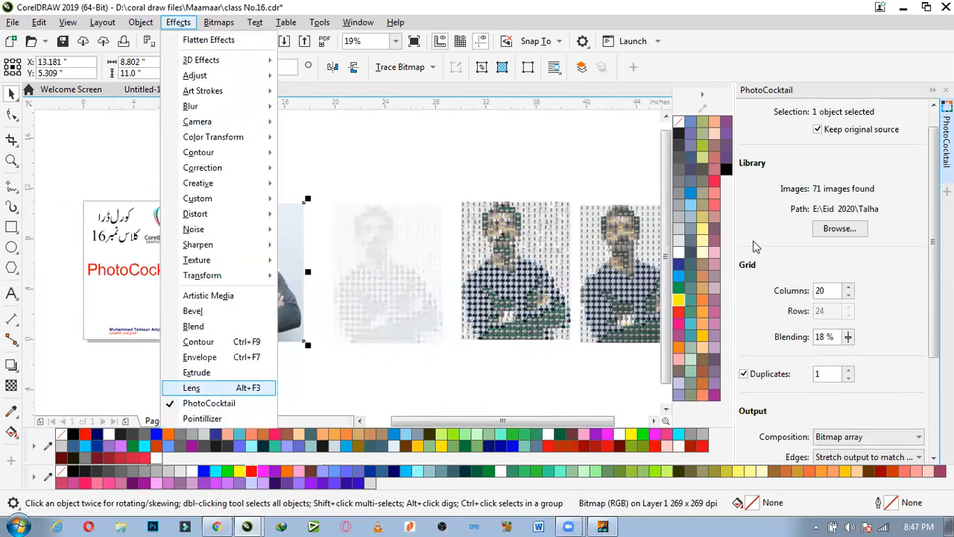
{"action": "left_click", "coordinate": [903, 91]}
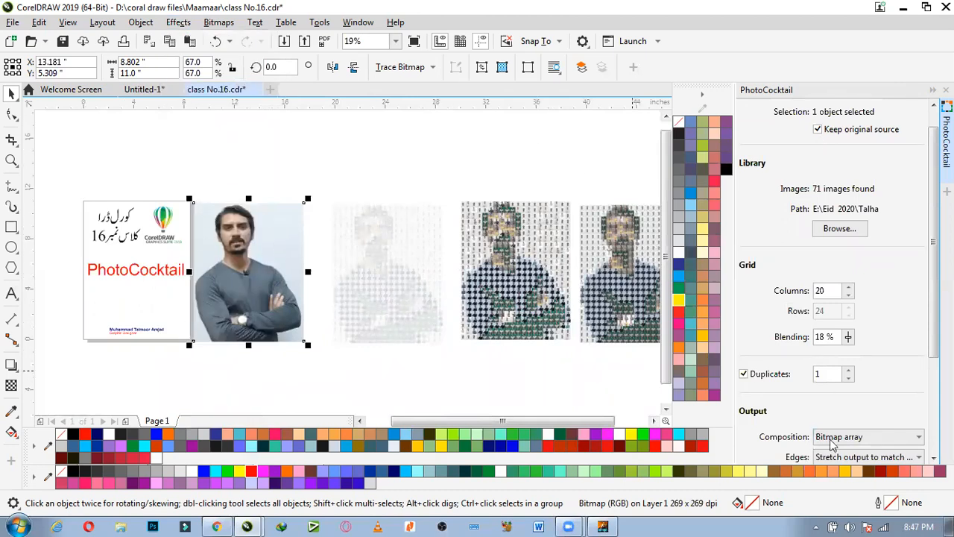
{"action": "scroll", "coordinate": [831, 439], "scroll_direction": "down", "scroll_amount": 5}
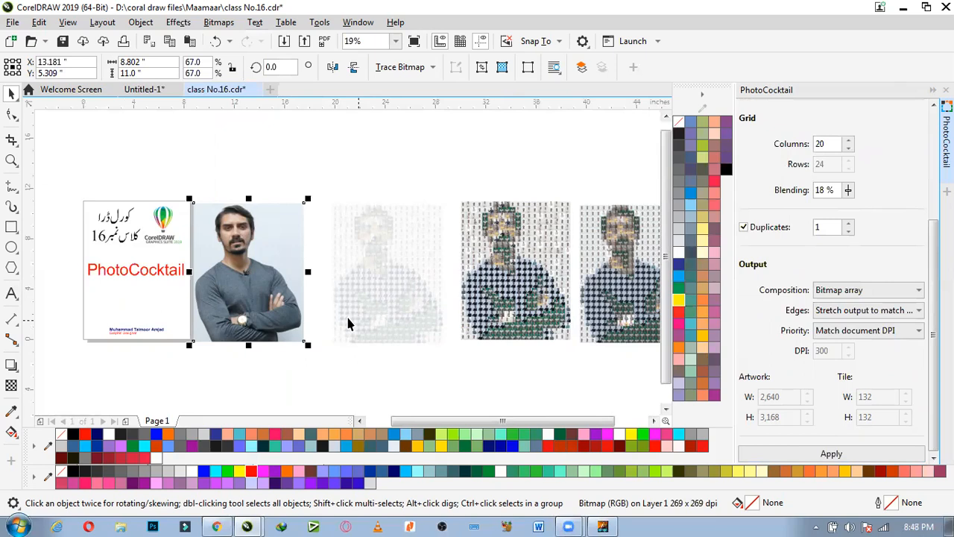
Select the faded mosaic and view it alongside the original portrait and the other two mosaics.
{"action": "scroll", "coordinate": [348, 318], "scroll_direction": "down", "scroll_amount": 1}
{"action": "scroll", "coordinate": [358, 323], "scroll_direction": "up", "scroll_amount": 1}
{"action": "left_click", "coordinate": [363, 347]}
{"action": "left_click", "coordinate": [368, 308]}
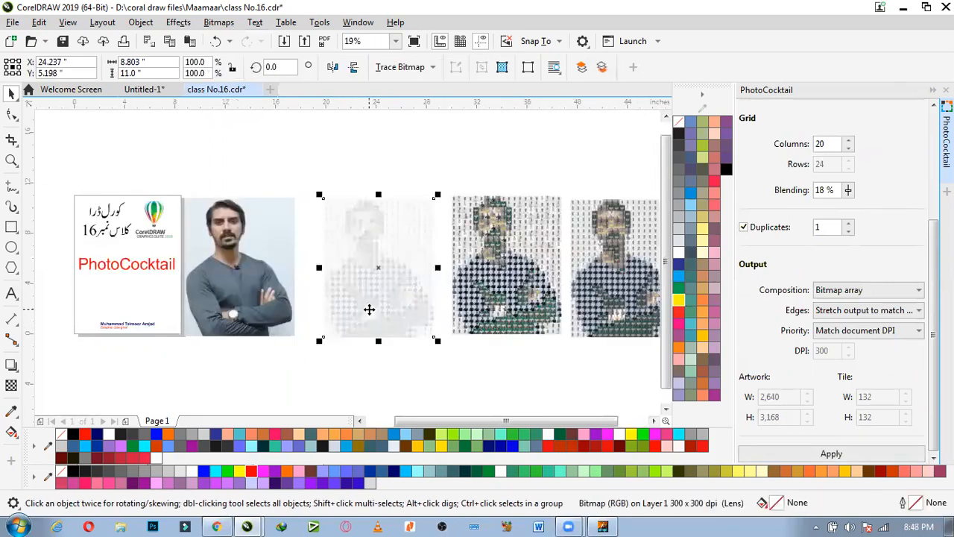
{"action": "scroll", "coordinate": [369, 309], "scroll_direction": "down", "scroll_amount": 1}
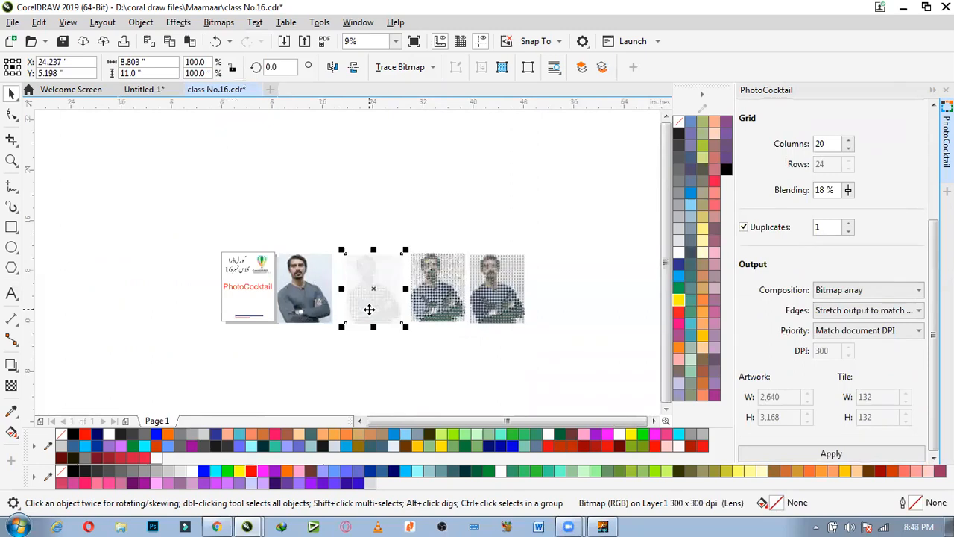
{"action": "scroll", "coordinate": [368, 309], "scroll_direction": "up", "scroll_amount": 1}
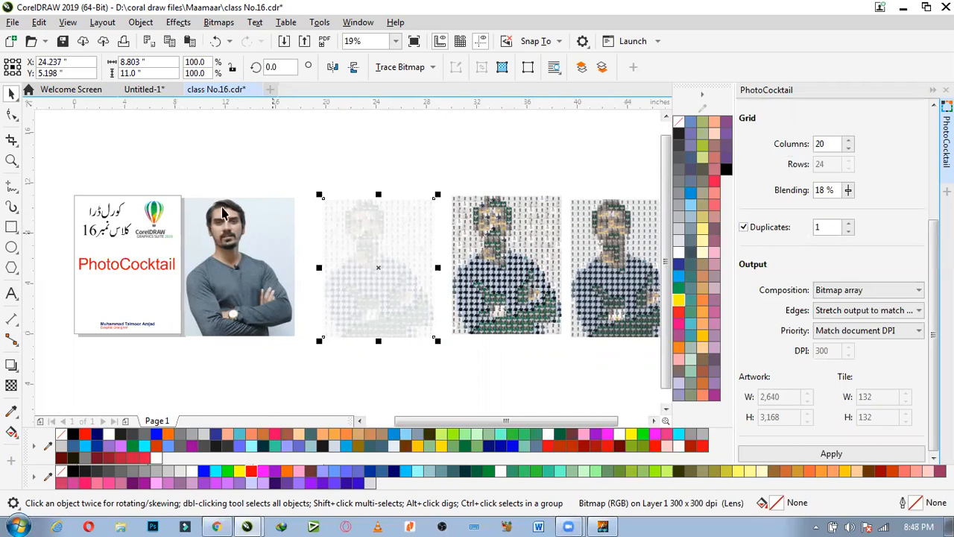
Uncrop the original portrait with the Shape tool by extending its lower and right boundaries, to about 17.012" by 12.026".
{"action": "left_click", "coordinate": [266, 255]}
{"action": "left_click", "coordinate": [12, 115]}
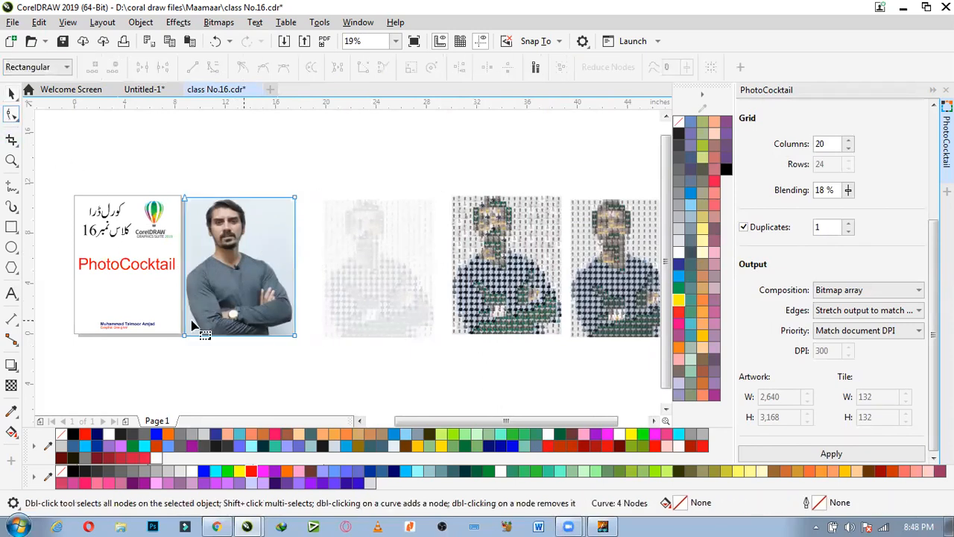
{"action": "mouse_move", "coordinate": [176, 326]}
{"action": "left_mouse_down"}
{"action": "mouse_move", "coordinate": [322, 369]}
{"action": "mouse_move", "coordinate": [306, 357]}
{"action": "mouse_move", "coordinate": [293, 274]}
{"action": "mouse_move", "coordinate": [383, 357]}
{"action": "mouse_move", "coordinate": [373, 371]}
{"action": "mouse_move", "coordinate": [398, 356]}
{"action": "left_mouse_up"}
{"action": "key", "text": "space"}
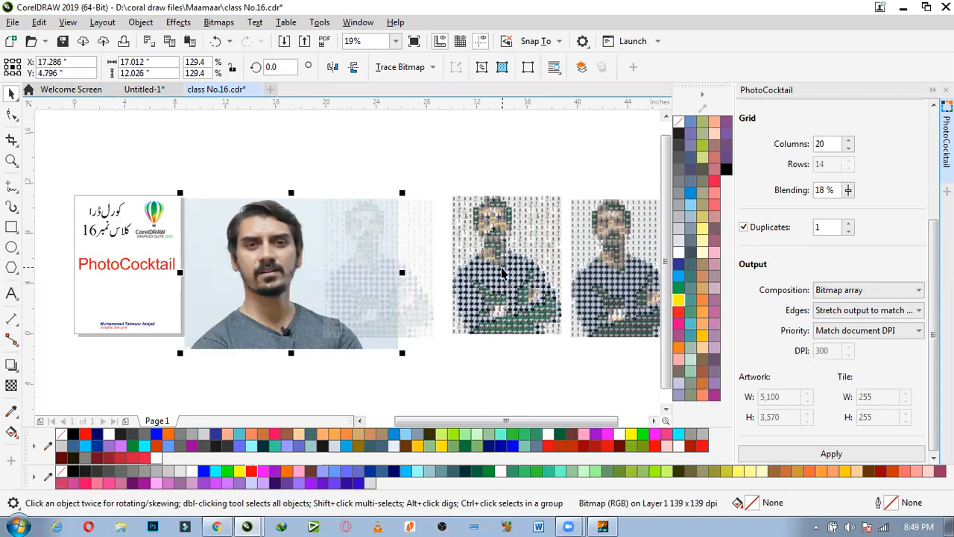
Compare the uncropped portrait with the mosaics and the title page, leaving the portrait selected.
{"action": "scroll", "coordinate": [529, 246], "scroll_direction": "up", "scroll_amount": 2}
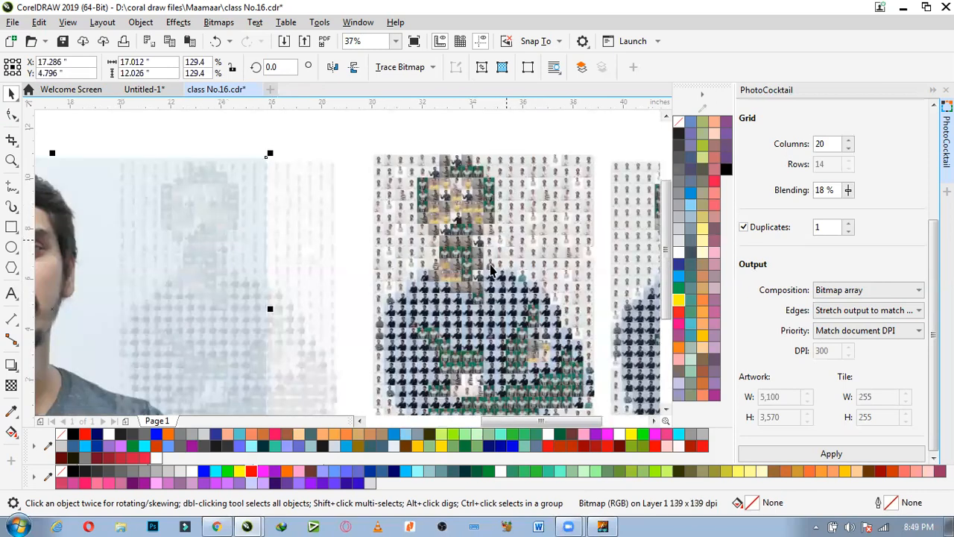
{"action": "scroll", "coordinate": [174, 262], "scroll_direction": "down", "scroll_amount": 2}
{"action": "scroll", "coordinate": [221, 279], "scroll_direction": "down", "scroll_amount": 4}
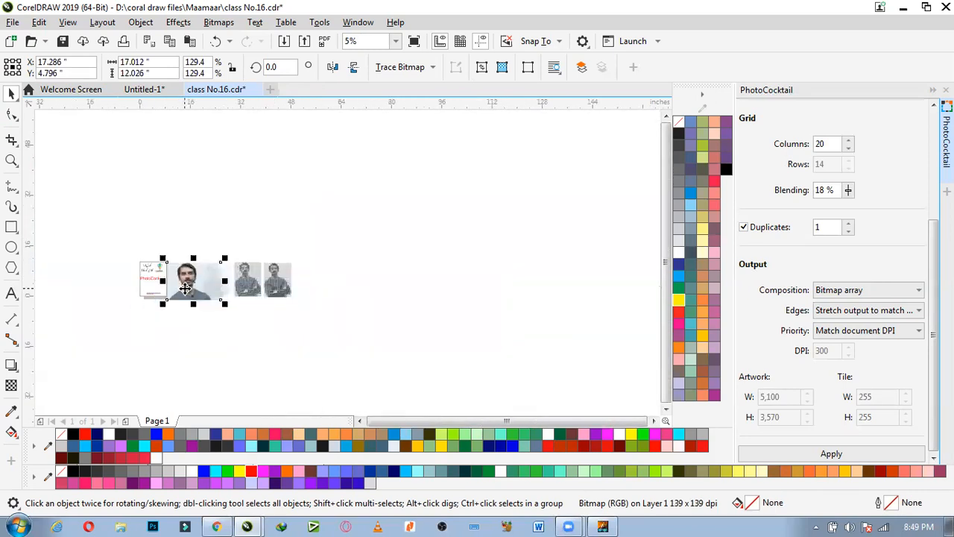
{"action": "scroll", "coordinate": [185, 288], "scroll_direction": "up", "scroll_amount": 4}
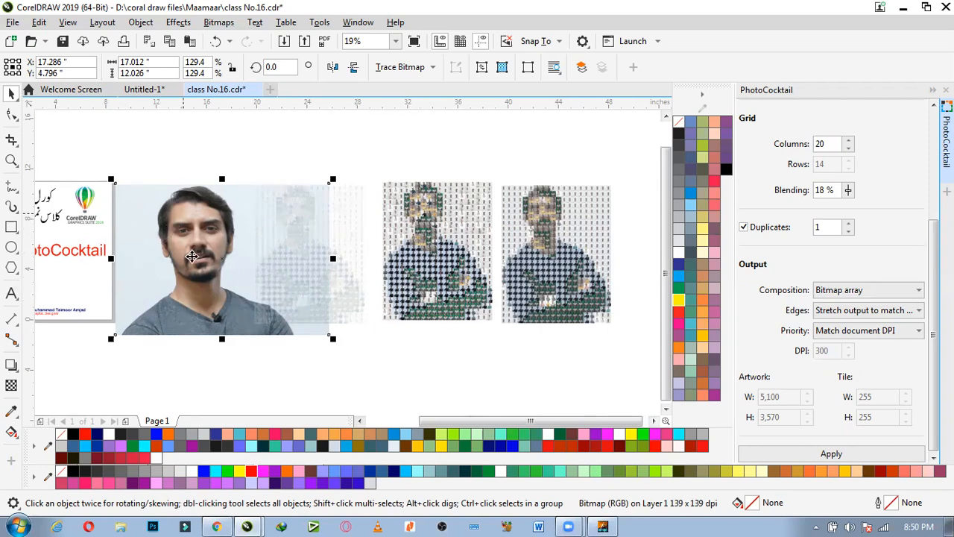
{"action": "left_click", "coordinate": [112, 201]}
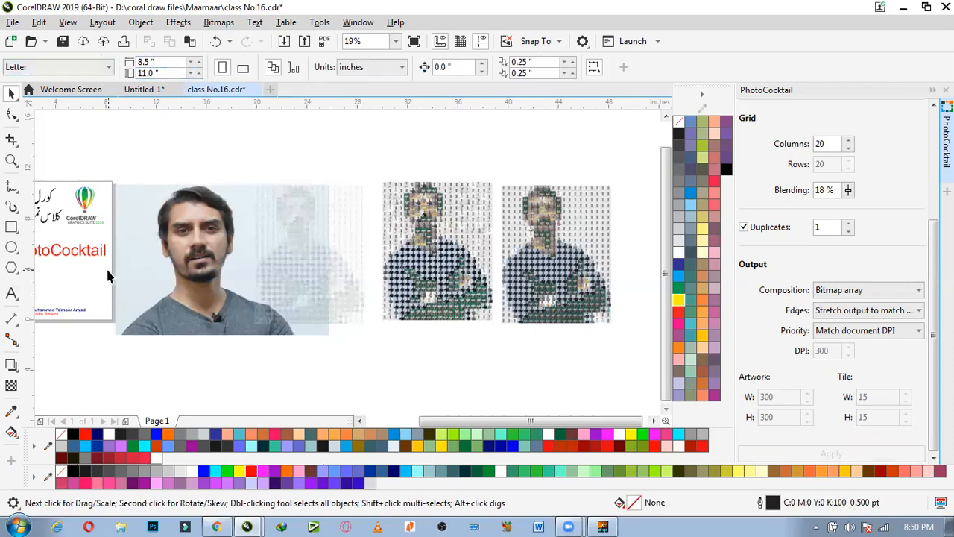
{"action": "left_click", "coordinate": [187, 238]}
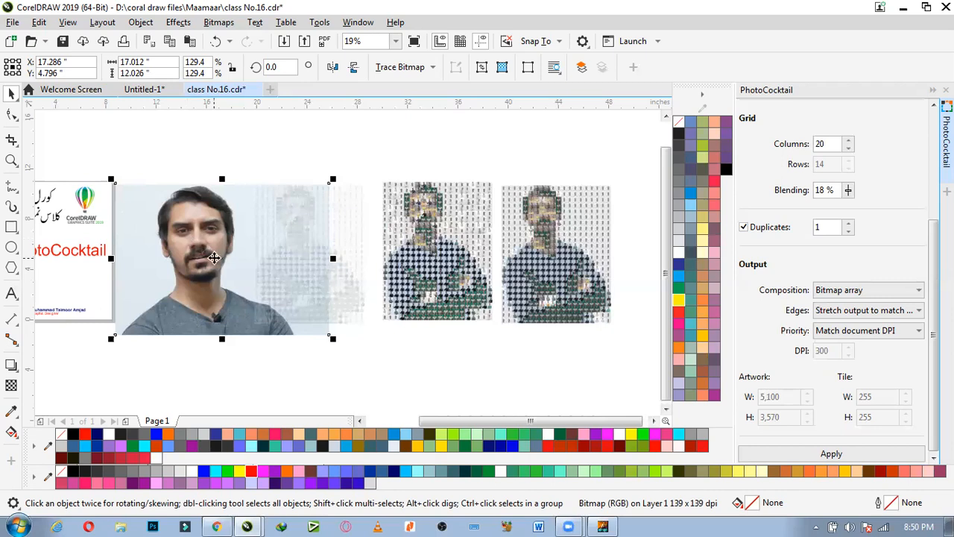
{"action": "scroll", "coordinate": [186, 287], "scroll_direction": "down", "scroll_amount": 2}
{"action": "scroll", "coordinate": [181, 283], "scroll_direction": "up", "scroll_amount": 2}
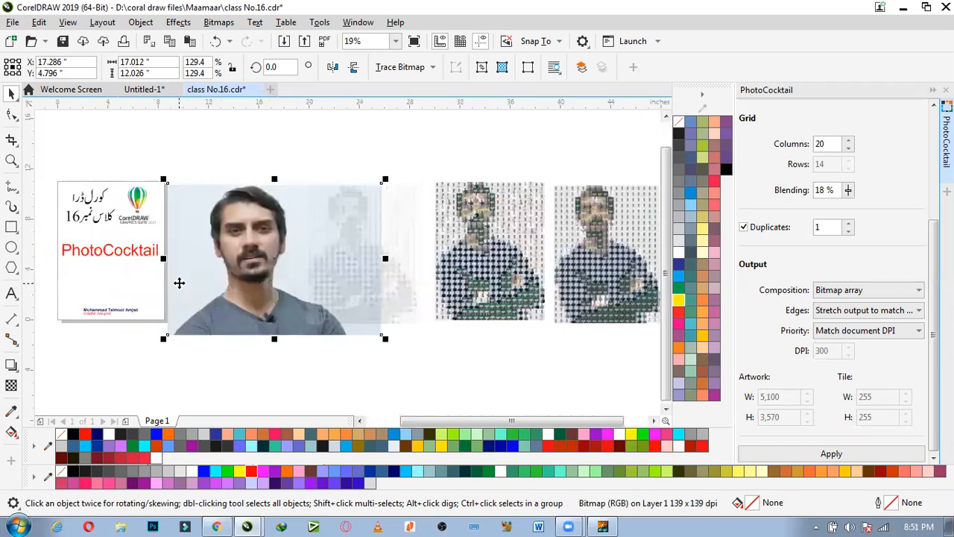
Clear the selection and examine the individual tile photos near the middle mosaic's lower-right corner.
{"action": "left_click", "coordinate": [335, 379]}
{"action": "left_click", "coordinate": [296, 334]}
{"action": "left_click", "coordinate": [315, 344]}
{"action": "scroll", "coordinate": [315, 343], "scroll_direction": "down", "scroll_amount": 2}
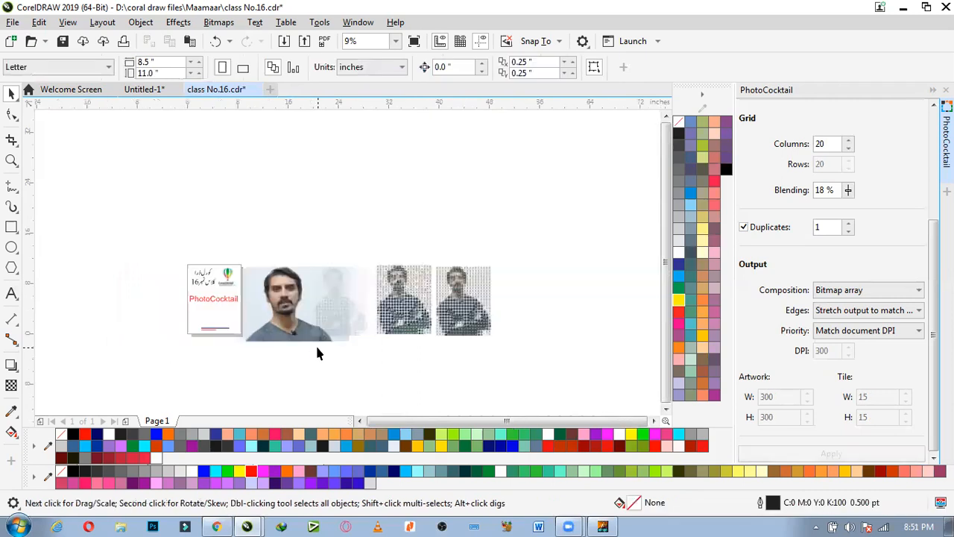
{"action": "scroll", "coordinate": [421, 339], "scroll_direction": "up", "scroll_amount": 4}
{"action": "scroll", "coordinate": [412, 344], "scroll_direction": "up", "scroll_amount": 5}
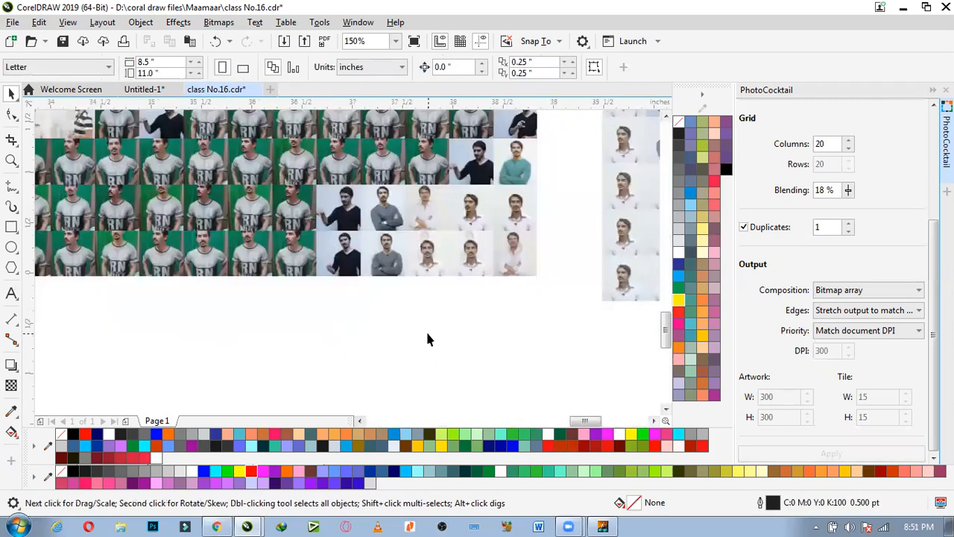
{"action": "scroll", "coordinate": [440, 324], "scroll_direction": "down", "scroll_amount": 5}
{"action": "scroll", "coordinate": [420, 301], "scroll_direction": "up", "scroll_amount": 8}
{"action": "scroll", "coordinate": [447, 251], "scroll_direction": "down", "scroll_amount": 5}
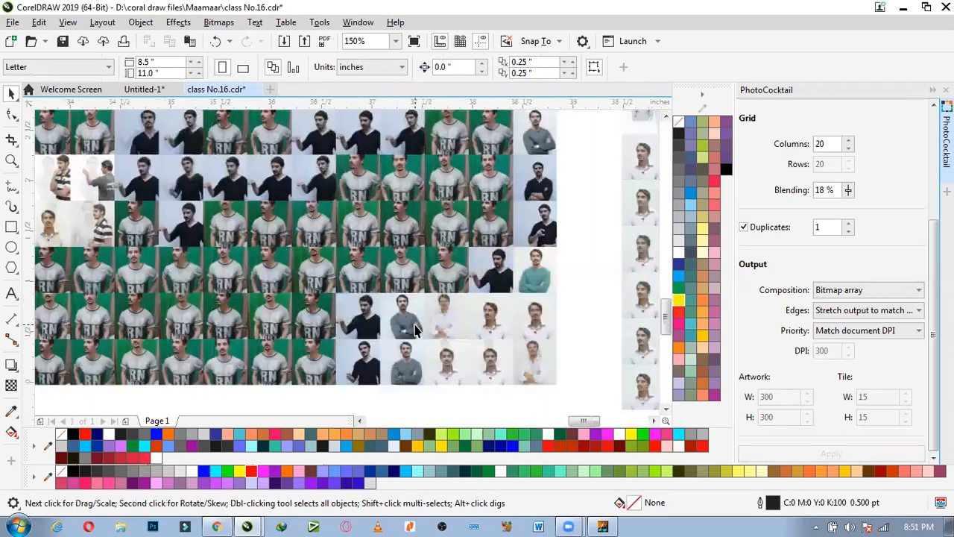
Compare the middle and rightmost mosaics as whole portraits and check the tiles forming the middle one's neck and shoulders.
{"action": "scroll", "coordinate": [226, 319], "scroll_direction": "down", "scroll_amount": 1}
{"action": "scroll", "coordinate": [226, 319], "scroll_direction": "down", "scroll_amount": 1}
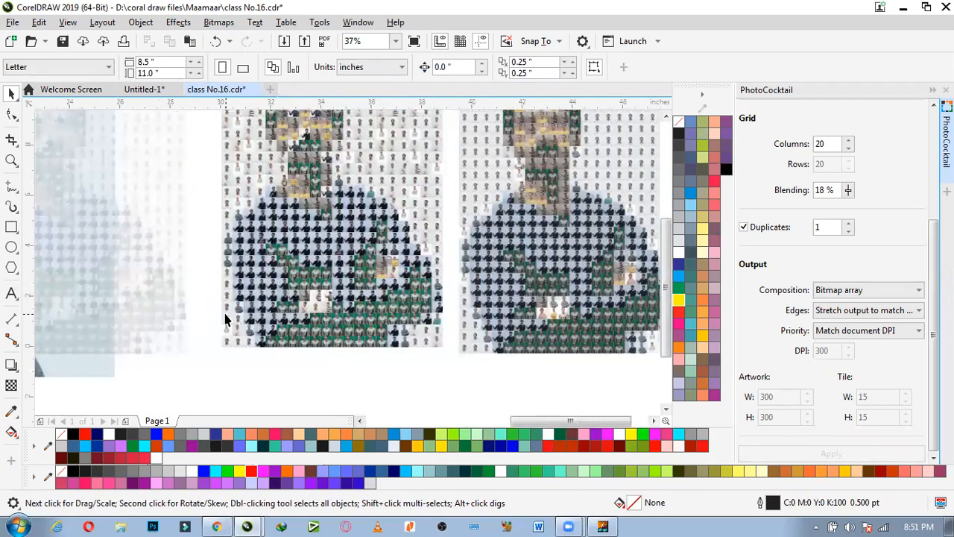
{"action": "scroll", "coordinate": [268, 295], "scroll_direction": "down", "scroll_amount": 2}
{"action": "scroll", "coordinate": [305, 257], "scroll_direction": "up", "scroll_amount": 2}
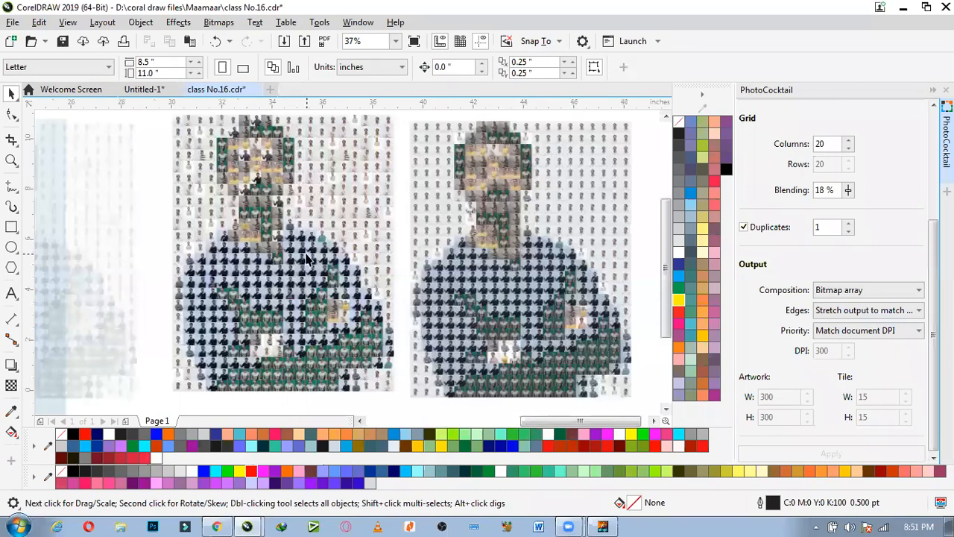
{"action": "scroll", "coordinate": [306, 257], "scroll_direction": "up", "scroll_amount": 3}
{"action": "scroll", "coordinate": [354, 301], "scroll_direction": "down", "scroll_amount": 2}
{"action": "scroll", "coordinate": [354, 301], "scroll_direction": "down", "scroll_amount": 2}
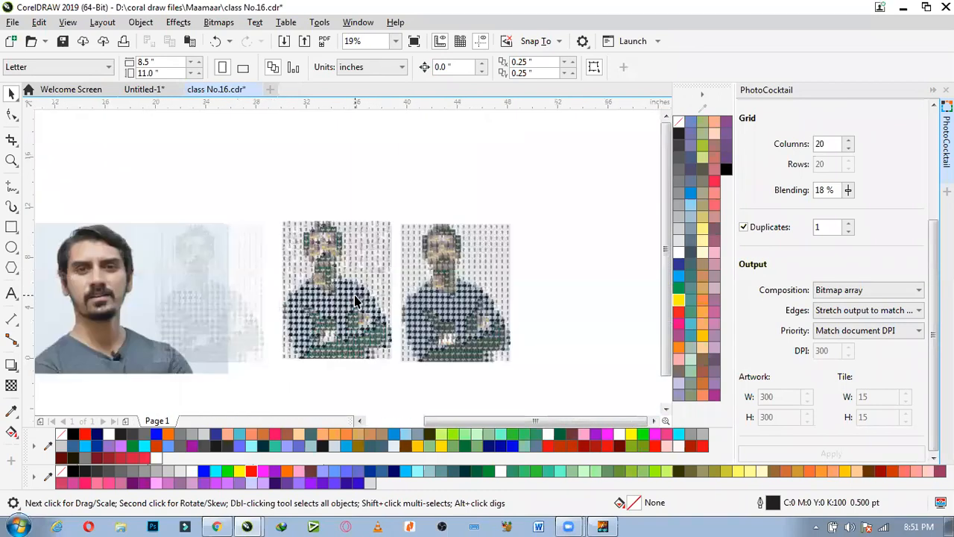
{"action": "scroll", "coordinate": [339, 283], "scroll_direction": "up", "scroll_amount": 1}
{"action": "scroll", "coordinate": [337, 276], "scroll_direction": "up", "scroll_amount": 1}
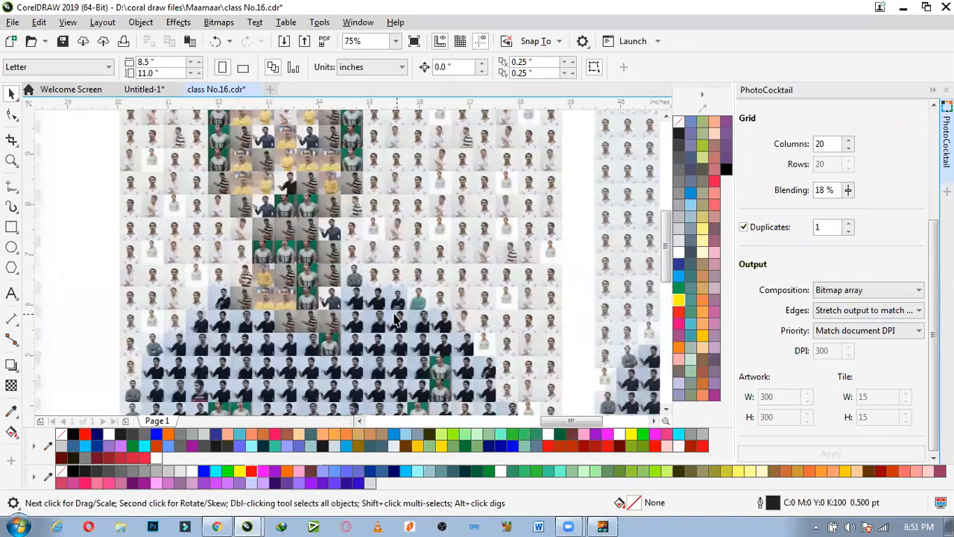
{"action": "scroll", "coordinate": [301, 200], "scroll_direction": "down", "scroll_amount": 2}
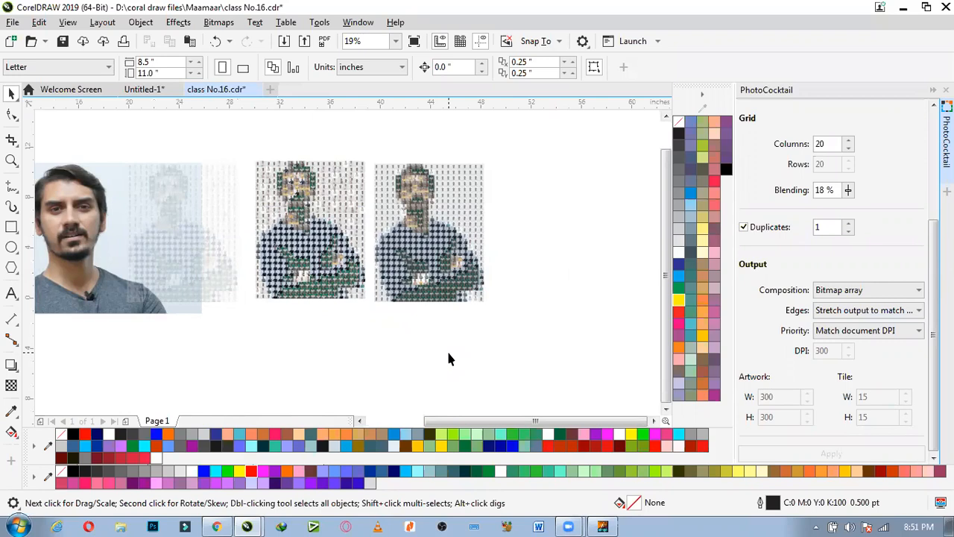
{"action": "scroll", "coordinate": [425, 309], "scroll_direction": "down", "scroll_amount": 1}
{"action": "scroll", "coordinate": [304, 288], "scroll_direction": "up", "scroll_amount": 1}
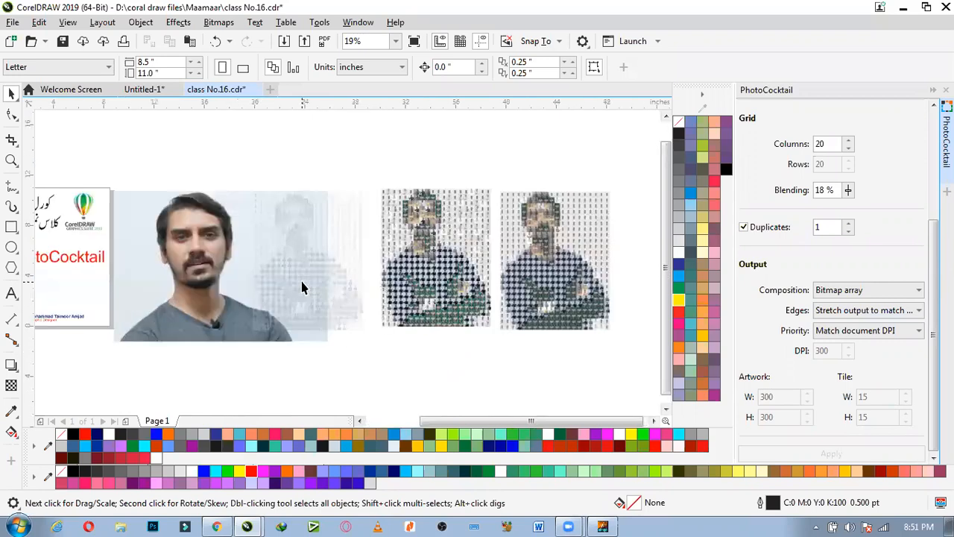
Scale the uncropped portrait down proportionally from its lower-right corner to about 15.748" by 11.132".
{"action": "left_click", "coordinate": [219, 284]}
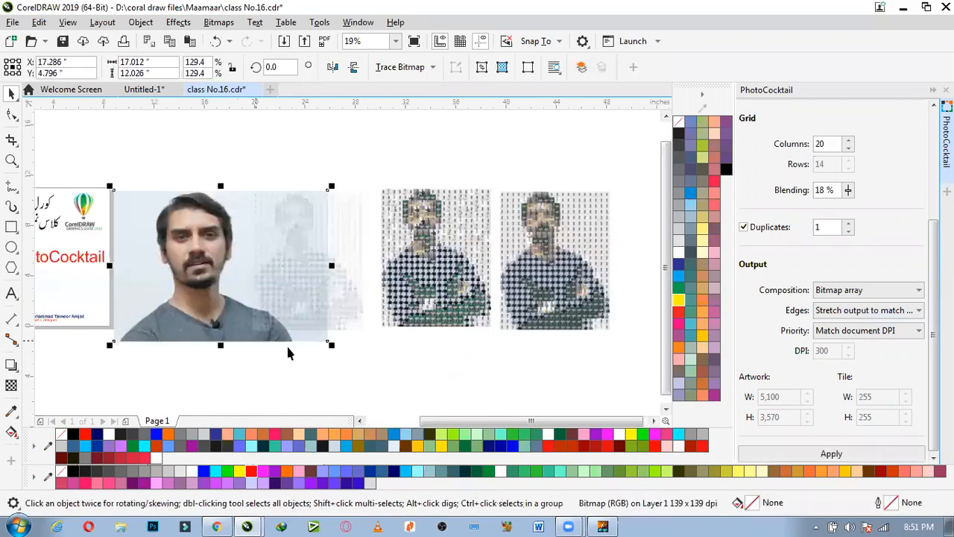
{"action": "left_click_drag", "start_coordinate": [330, 345], "coordinate": [315, 358]}
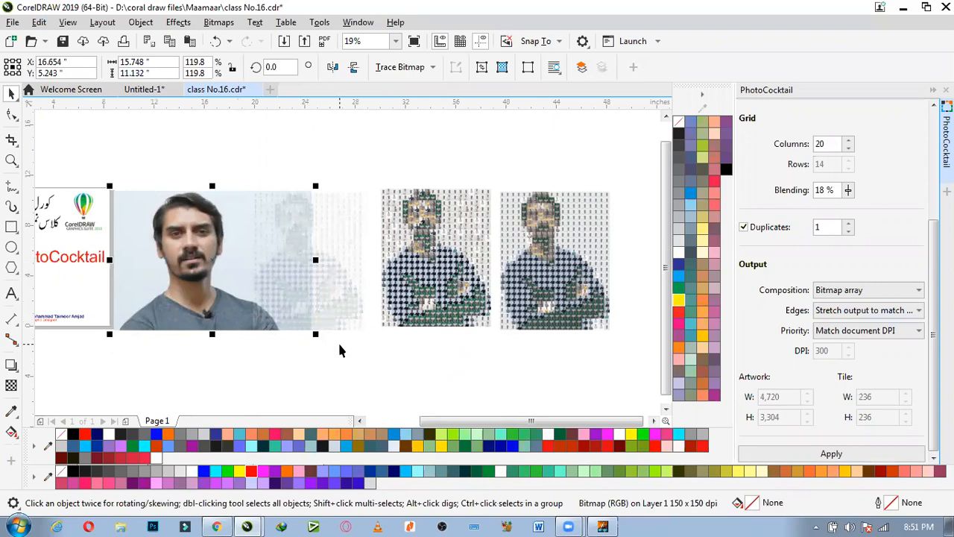
{"action": "scroll", "coordinate": [339, 351], "scroll_direction": "down", "scroll_amount": 1}
{"action": "scroll", "coordinate": [197, 317], "scroll_direction": "up", "scroll_amount": 1}
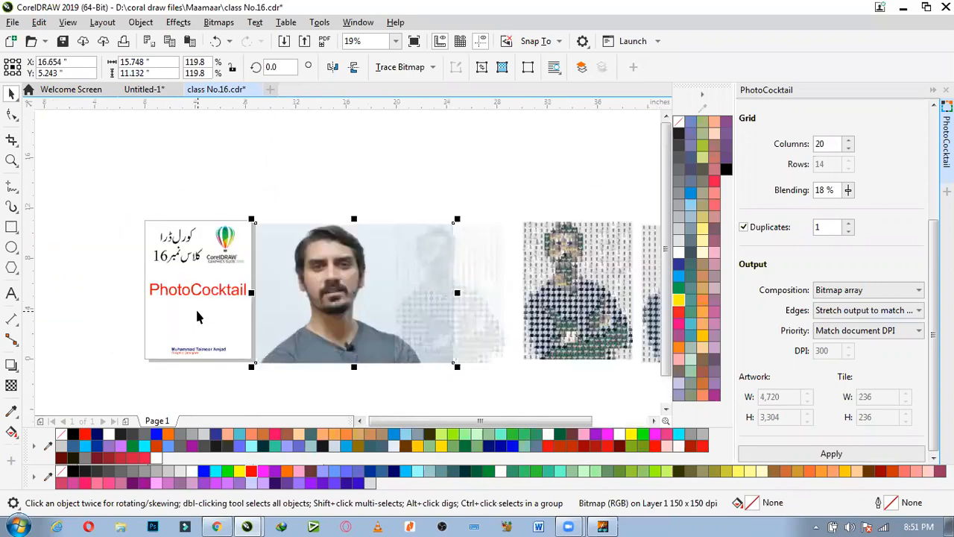
Select the faded mosaic behind the portrait and view it together with the other two mosaics.
{"action": "left_click", "coordinate": [469, 324]}
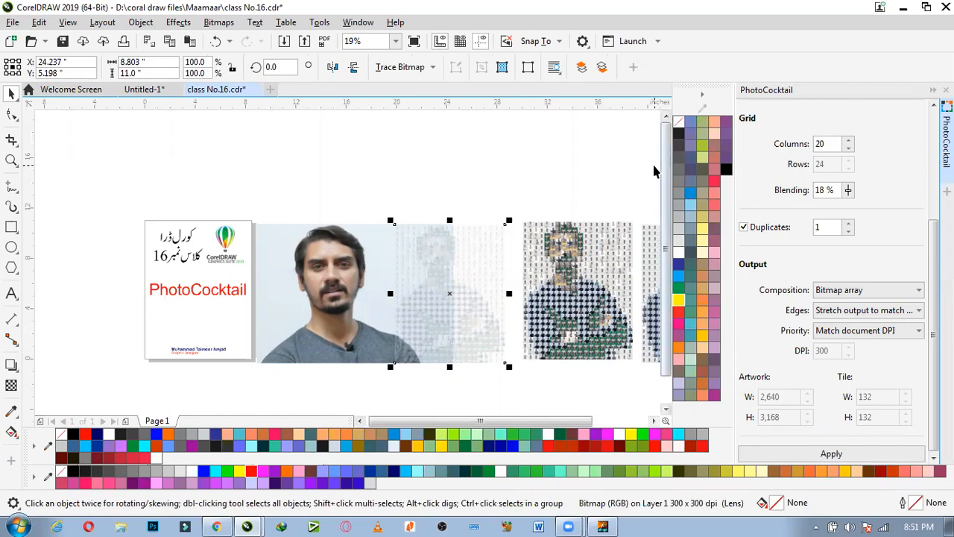
{"action": "scroll", "coordinate": [491, 207], "scroll_direction": "down", "scroll_amount": 2}
{"action": "scroll", "coordinate": [490, 207], "scroll_direction": "down", "scroll_amount": 1}
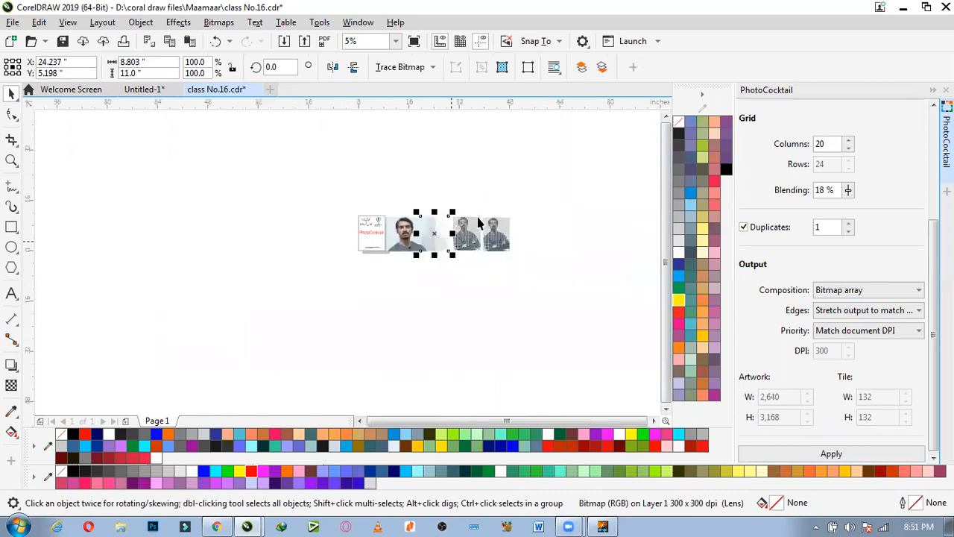
{"action": "scroll", "coordinate": [482, 208], "scroll_direction": "up", "scroll_amount": 1}
{"action": "scroll", "coordinate": [483, 214], "scroll_direction": "up", "scroll_amount": 1}
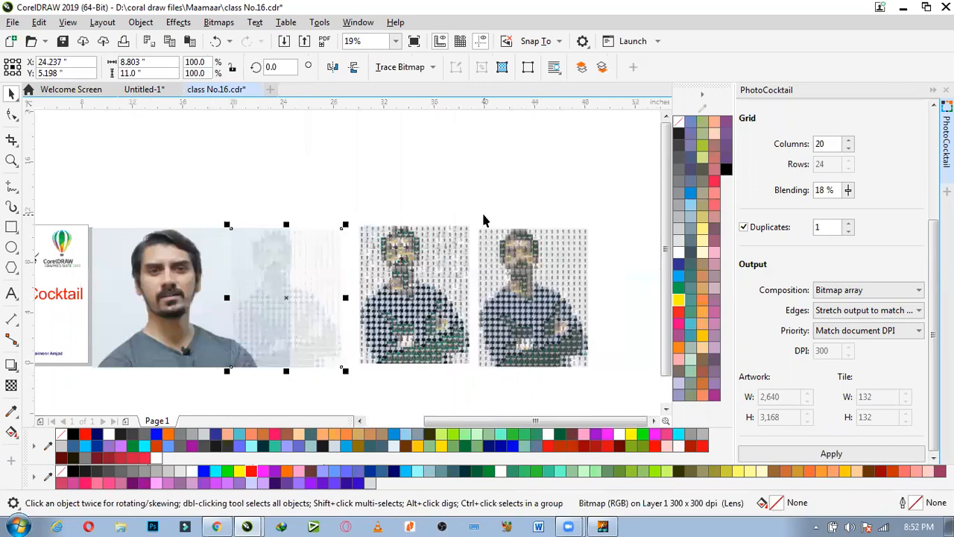